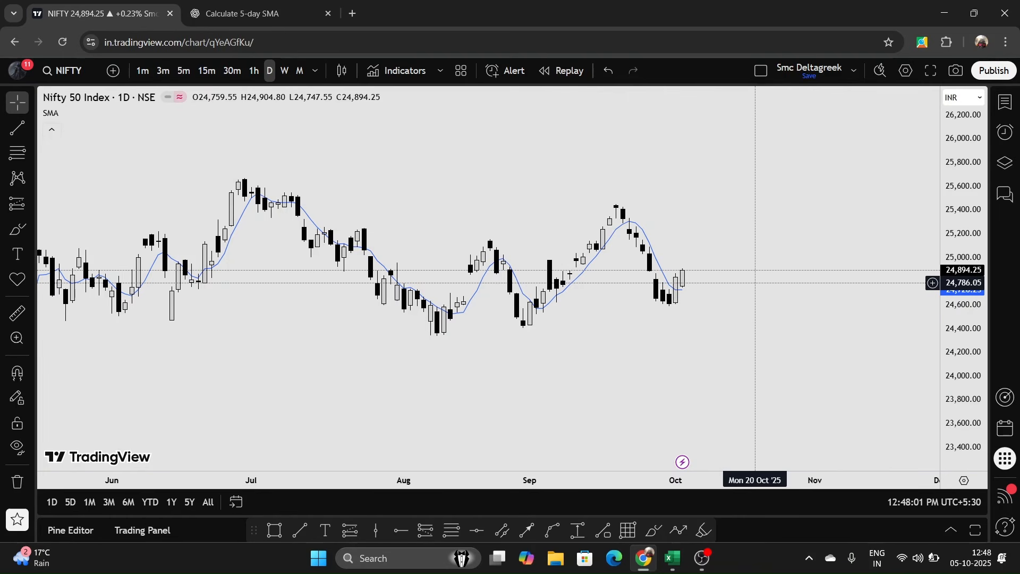
- Check the settings of the SMA indicator on the daily Nifty 50 chart
mouse_move(48, 116)
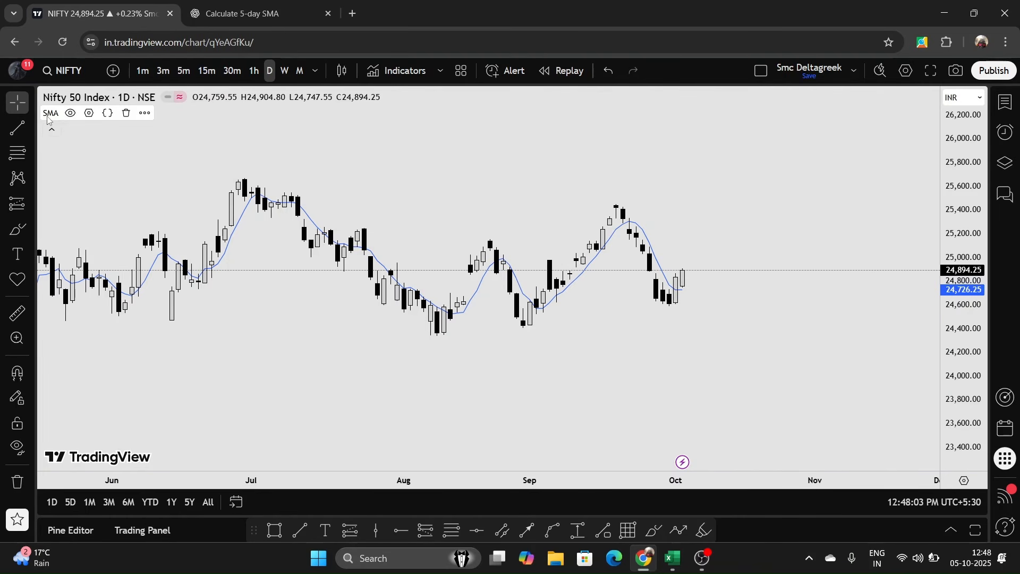
left_click(88, 113)
left_click(614, 93)
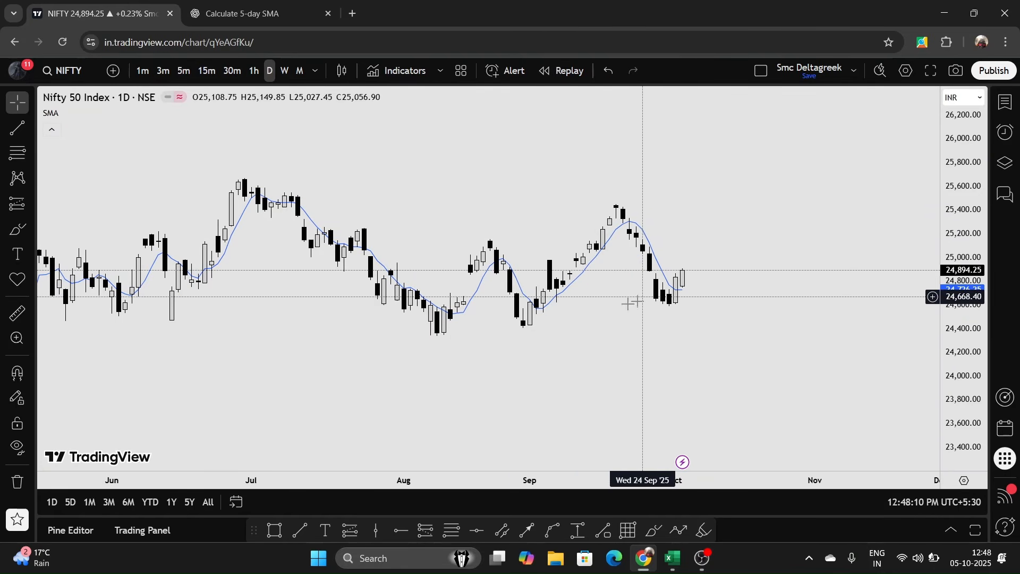
left_click_drag(494, 338, 540, 166)
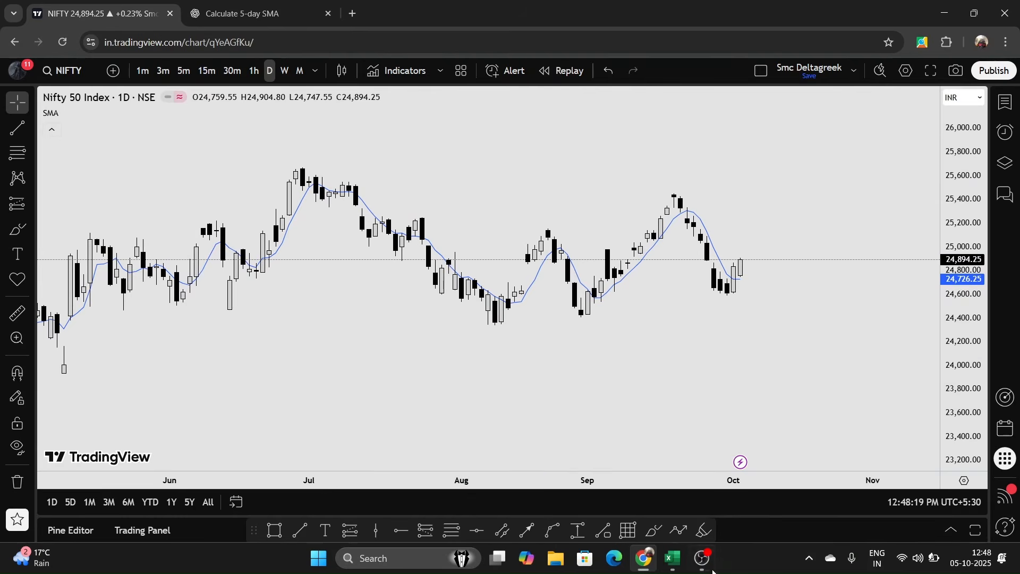
- Switch to the Nifty Index Sheet workbook in Excel and inspect the SELL-DMA-C2C formula in cell AI7 of the 5dma Pattern column
left_click(683, 562)
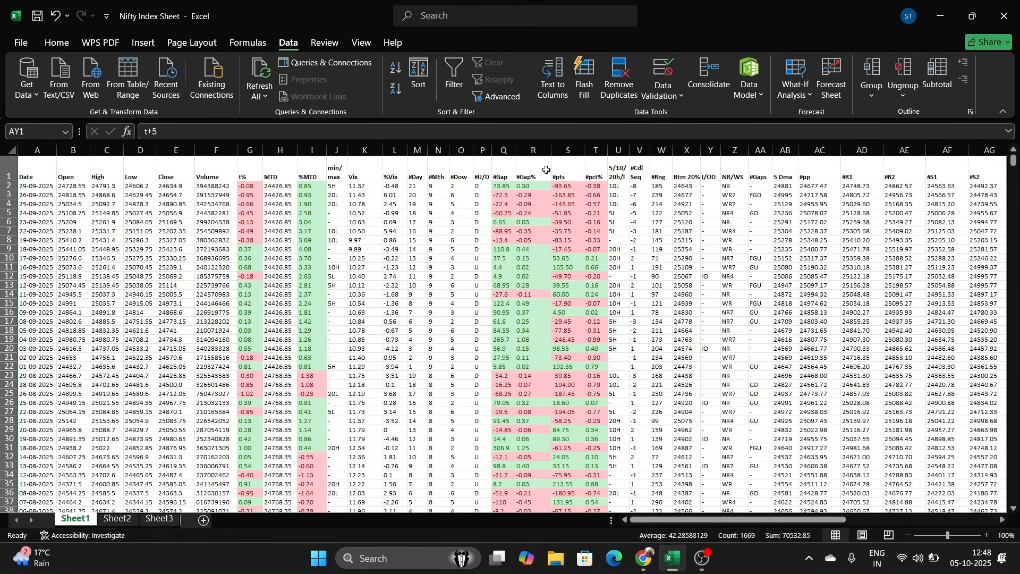
scroll(460, 212, "down", 1)
scroll(459, 226, "up", 1)
left_click(711, 522)
left_click_drag(711, 522, 835, 522)
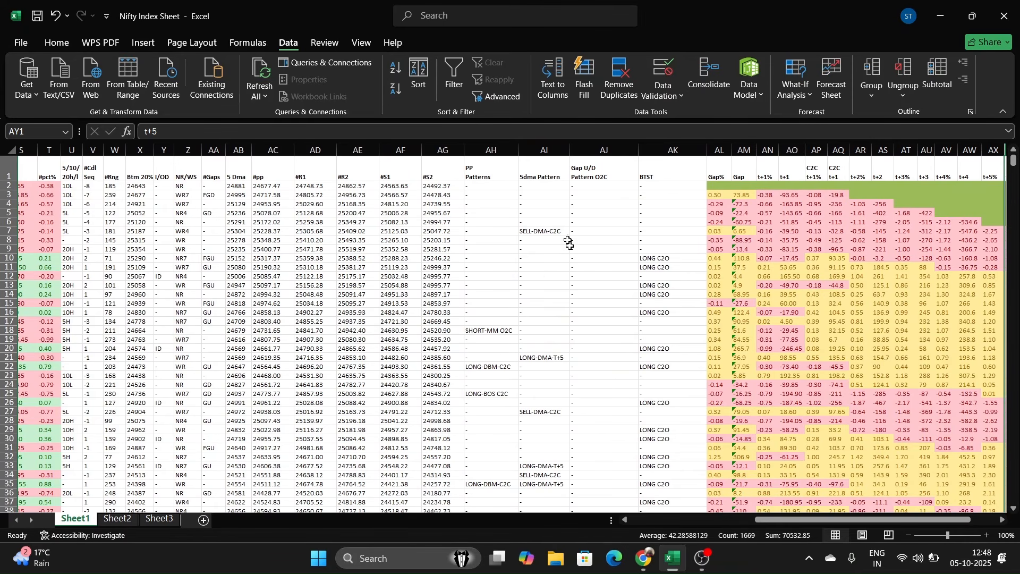
left_click(550, 232)
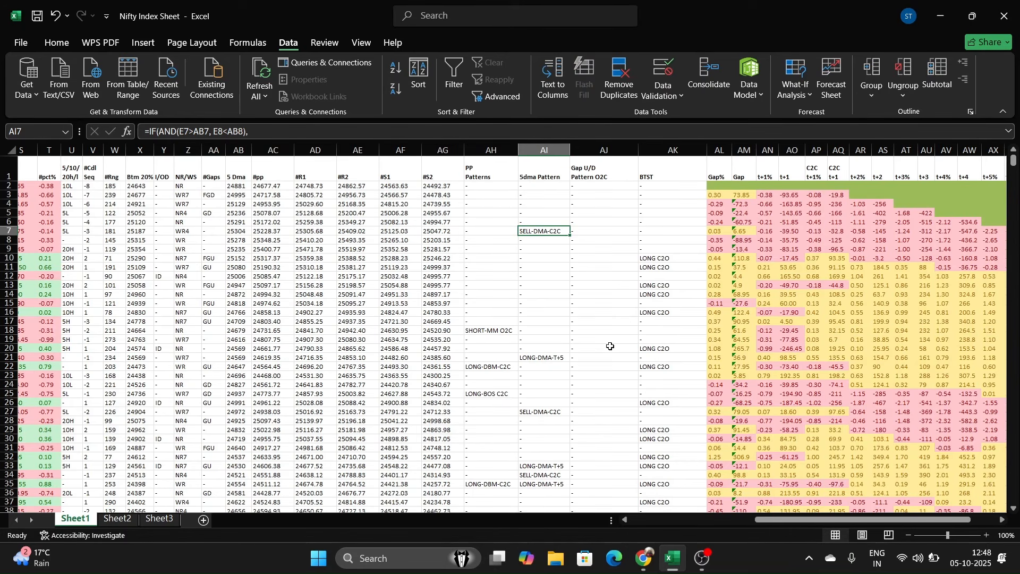
- Return to the TradingView chart and examine where daily Nifty candles cross the SMA line between May and October 2025
key("alt+Tab")
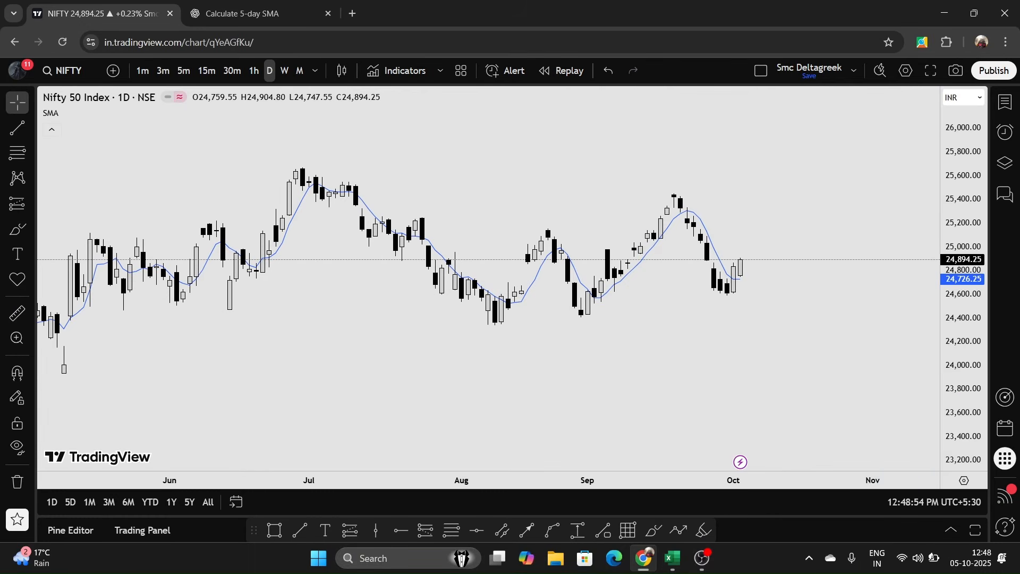
scroll(738, 308, "up", 5)
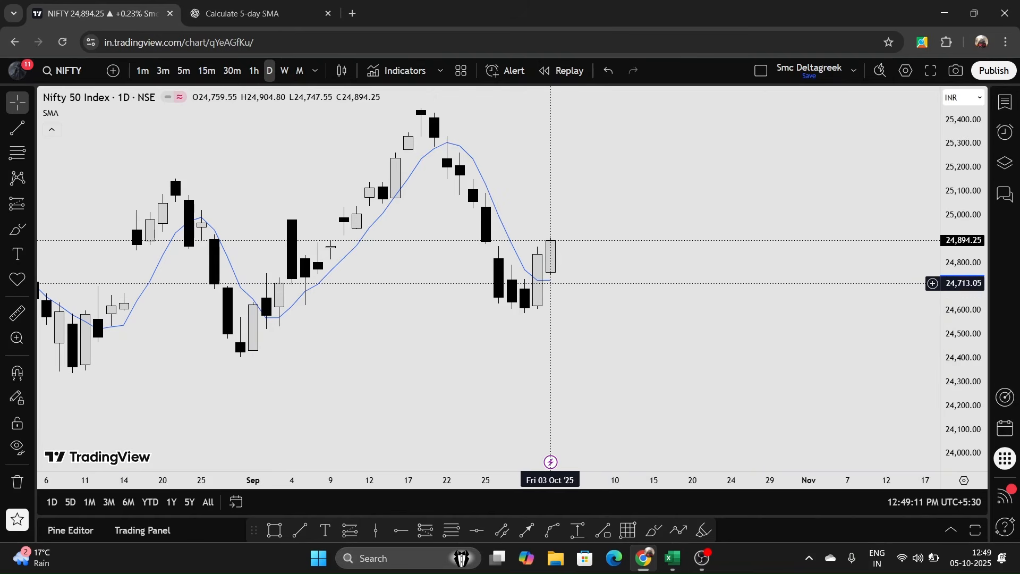
left_click_drag(449, 302, 629, 303)
left_click_drag(954, 181, 953, 260)
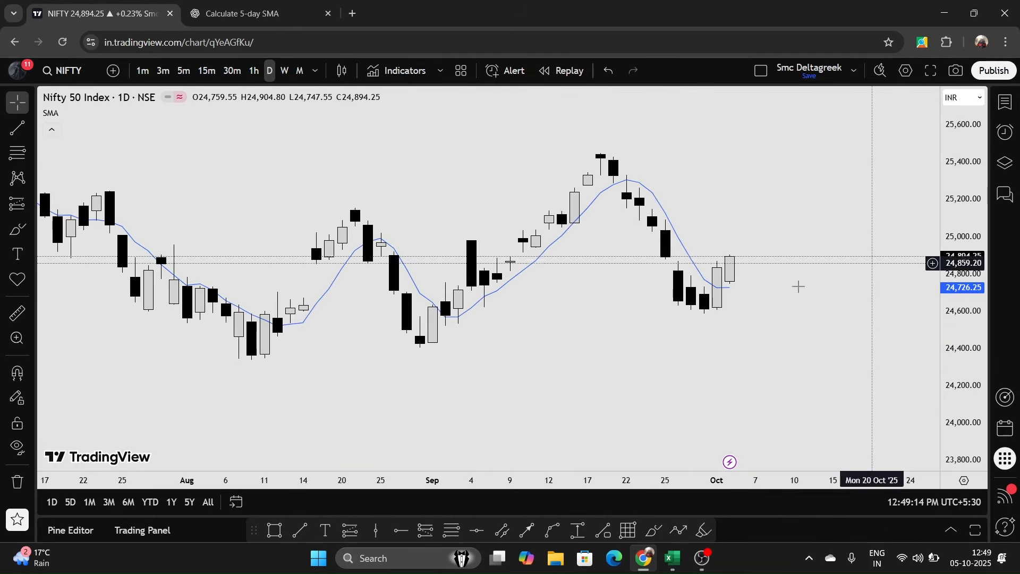
scroll(637, 308, "up", 4)
left_click_drag(420, 326, 620, 331)
scroll(669, 324, "down", 4)
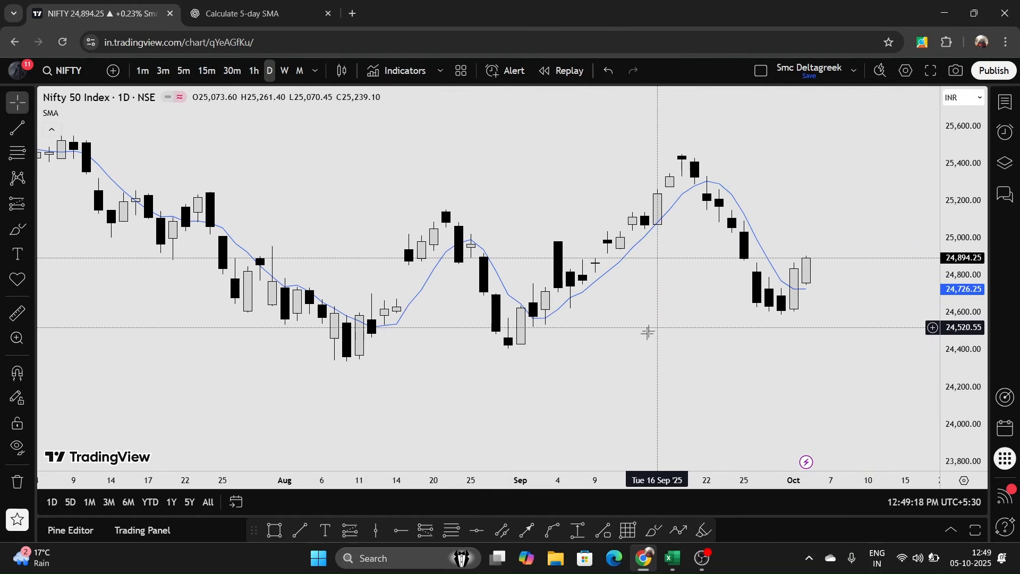
left_click_drag(321, 289, 704, 352)
left_click_drag(549, 346, 740, 325)
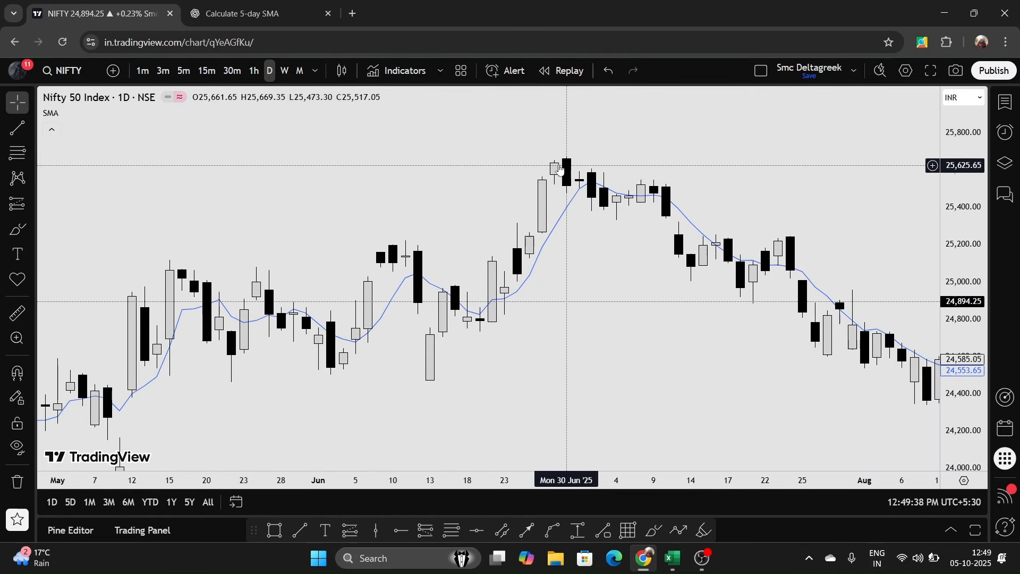
scroll(580, 307, "down", 2)
left_click_drag(628, 364, 423, 296)
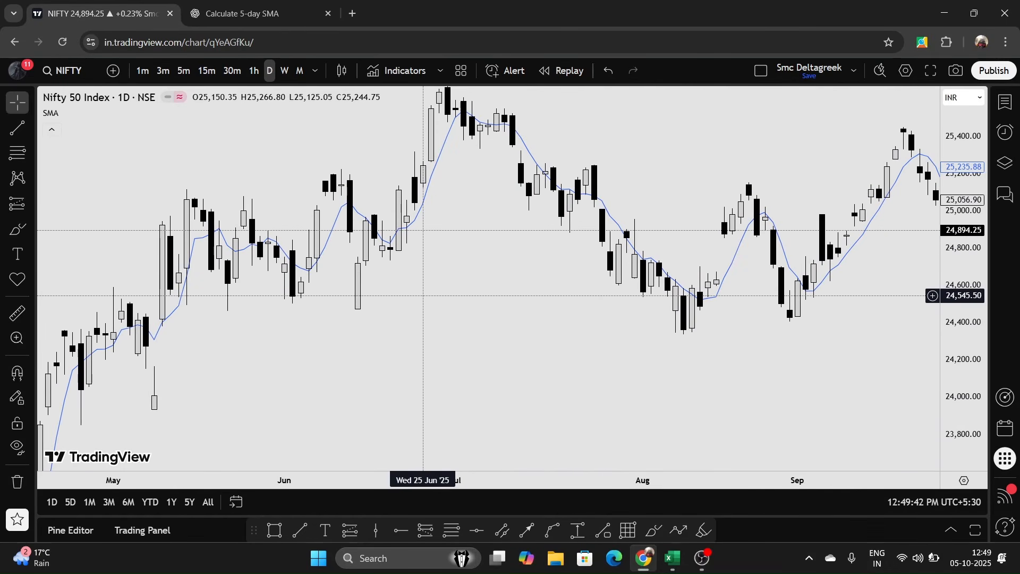
left_click_drag(588, 348, 381, 334)
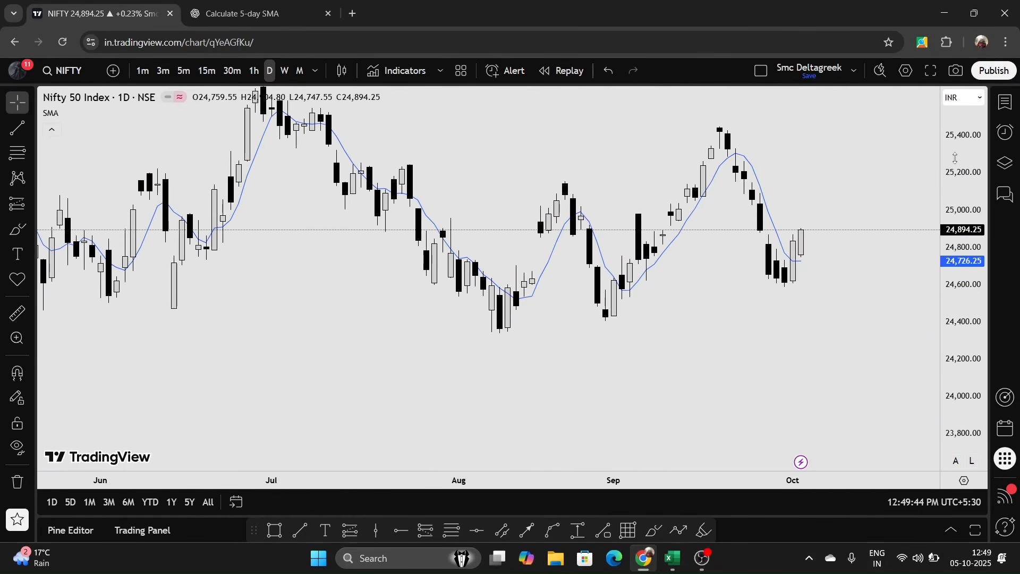
left_click_drag(966, 144, 968, 281)
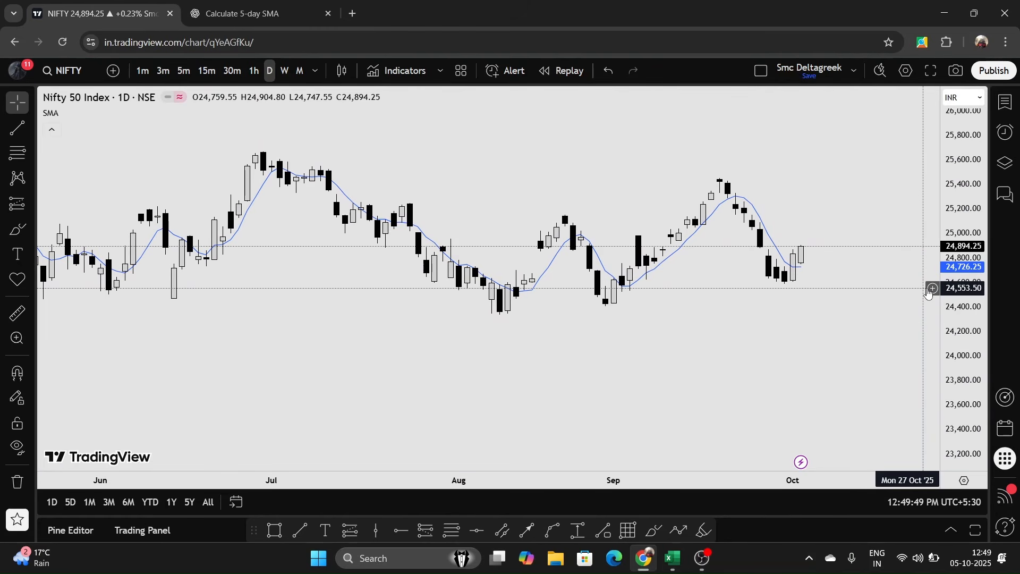
scroll(503, 343, "up", 3)
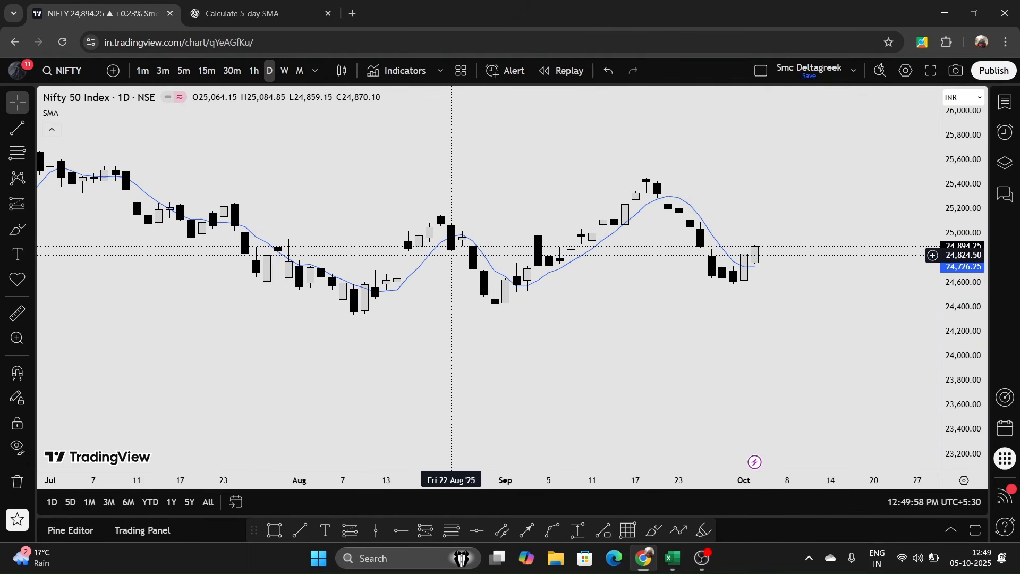
scroll(451, 239, "up", 2)
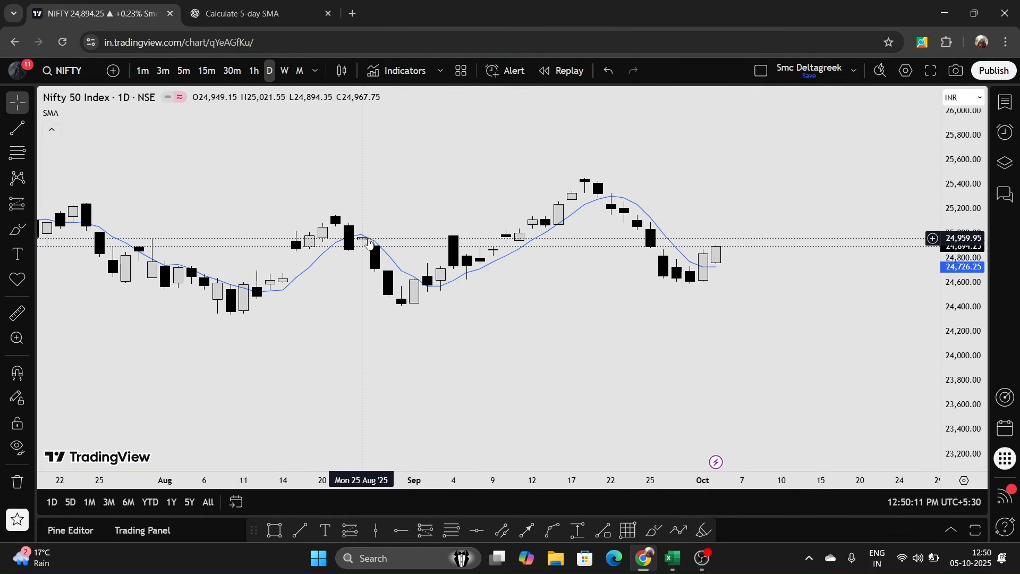
left_click_drag(88, 244, 348, 245)
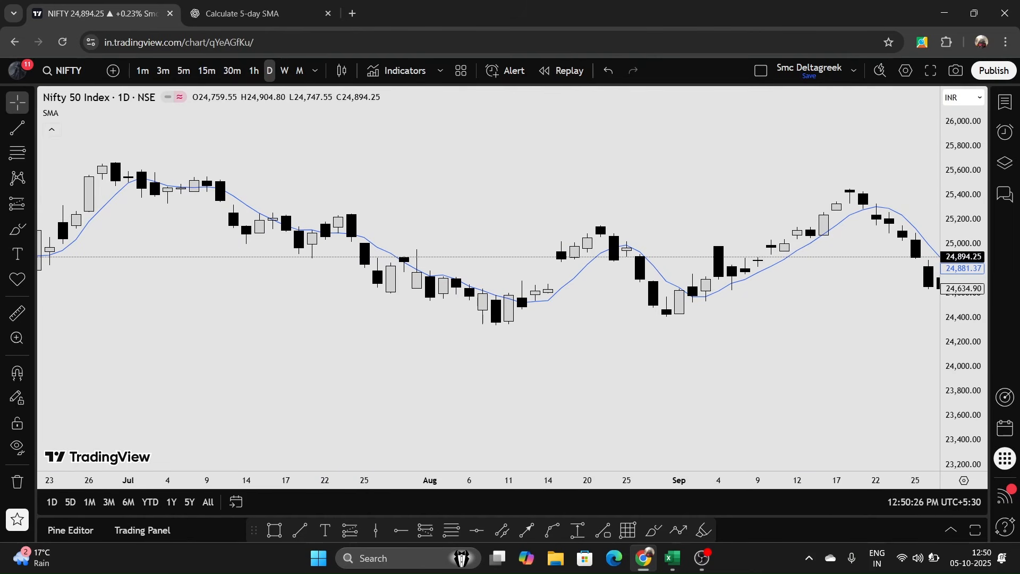
- Switch to the Nifty Index Sheet in Excel and filter the 5dma Pattern column to show only LONG-DMA-T+5
left_click(674, 568)
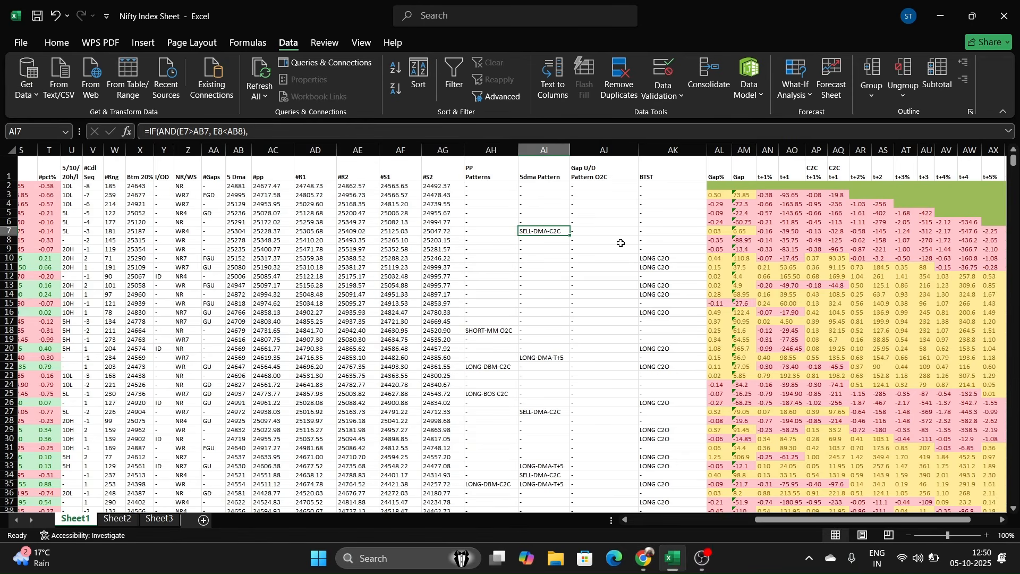
left_click(539, 152)
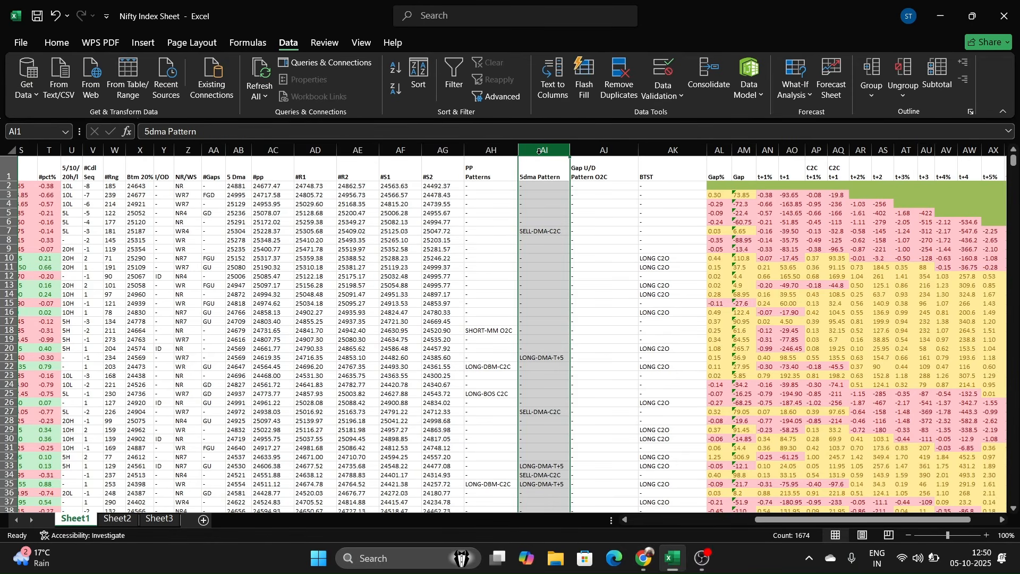
left_click(461, 72)
left_click(564, 175)
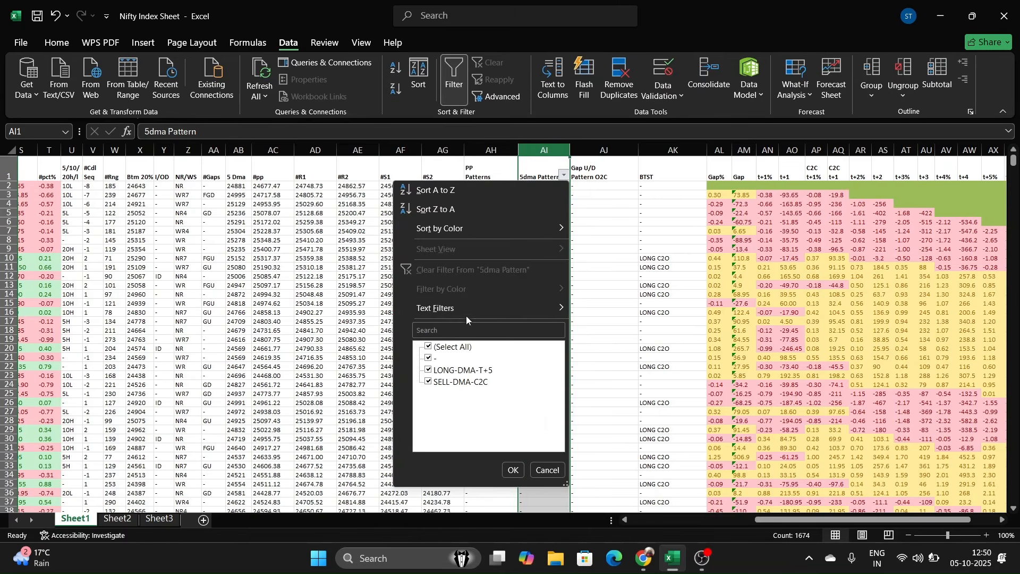
left_click(437, 347)
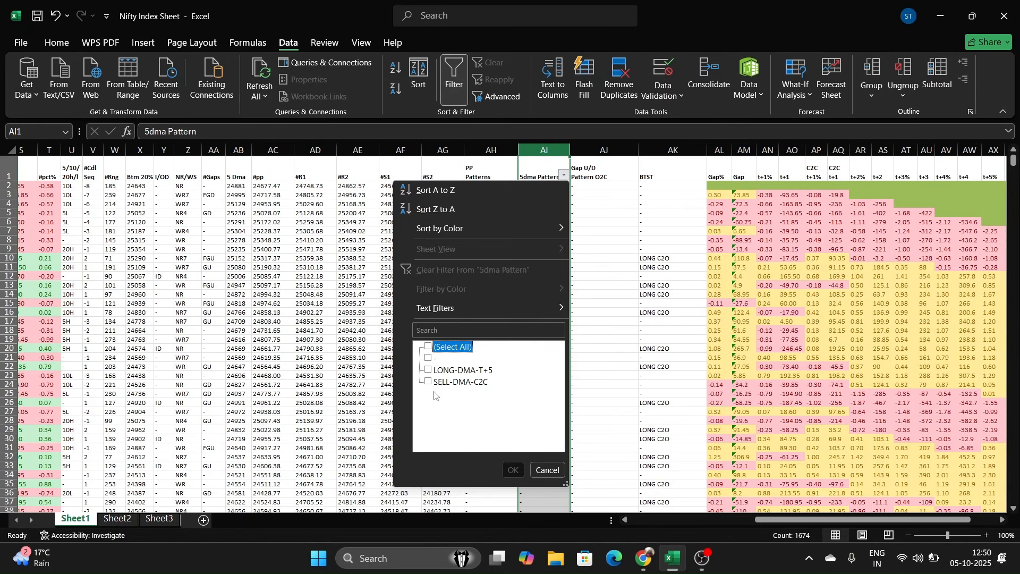
left_click(433, 372)
left_click(512, 469)
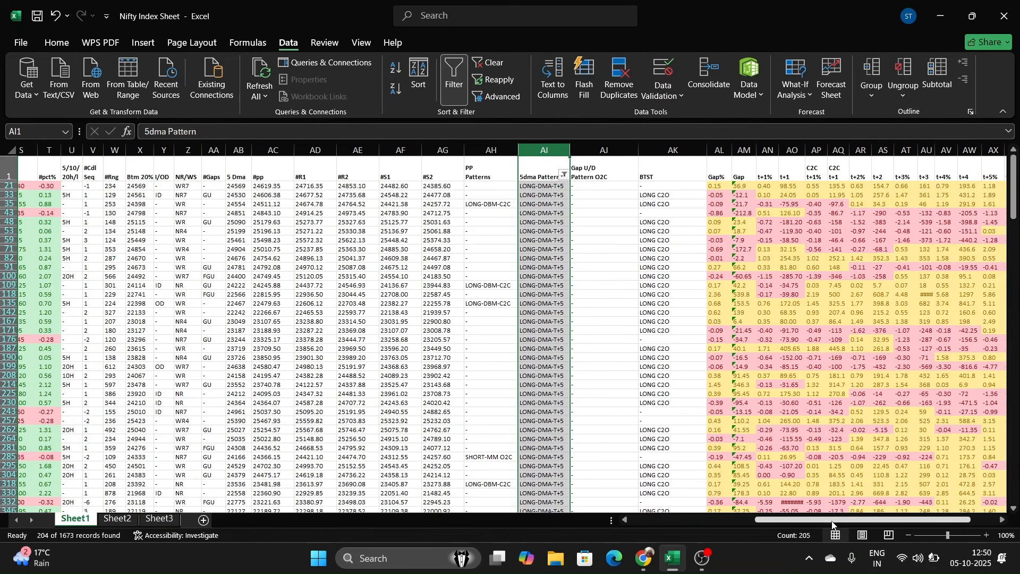
- Create a new blank workbook for the filtered results
left_click_drag(830, 523, 750, 528)
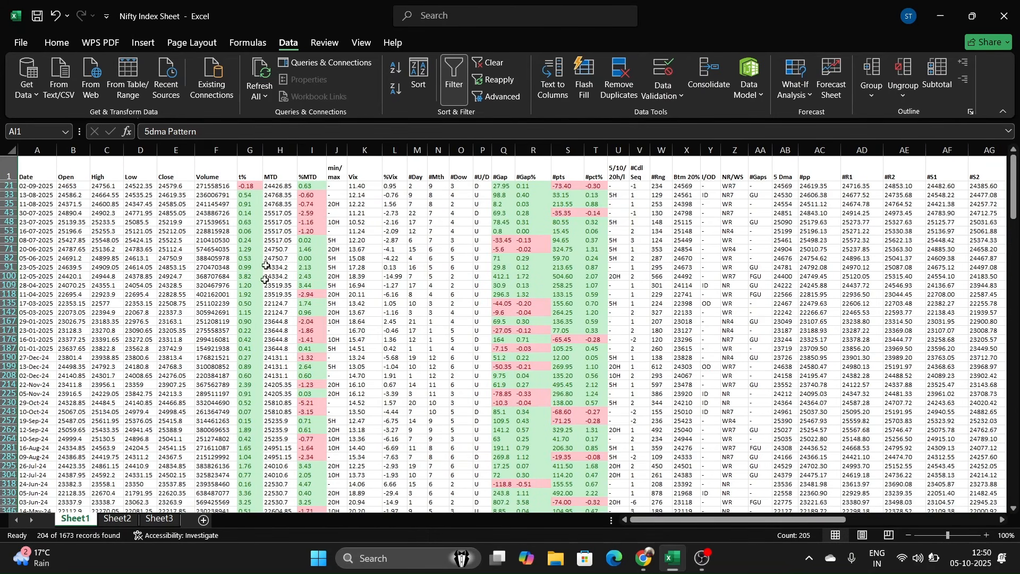
left_click(20, 43)
key("Escape")
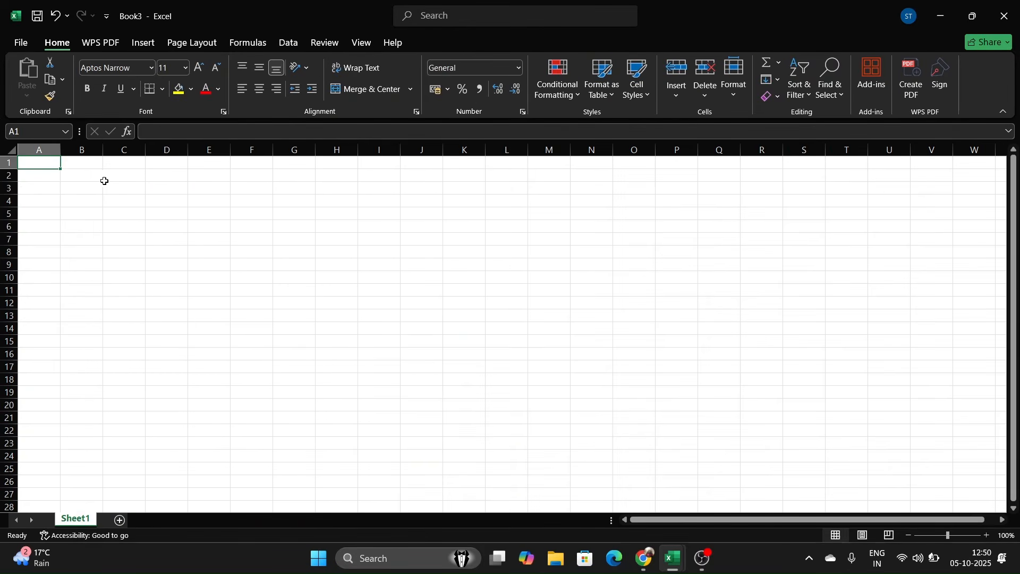
- Copy the filtered Date column from the Nifty Index Sheet into column A of the blank workbook
key("alt+Tab")
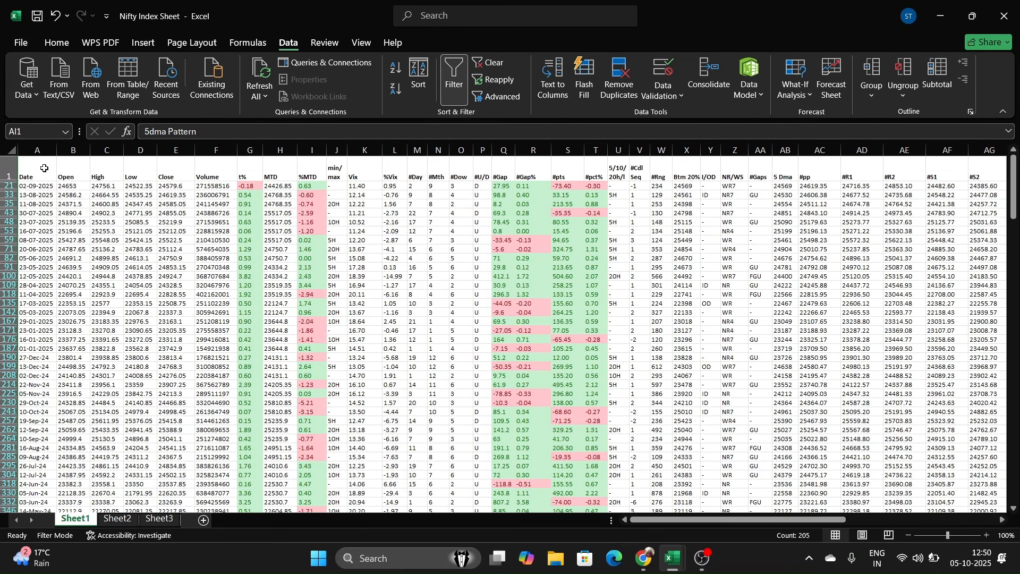
left_click(42, 150)
key("ctrl+c")
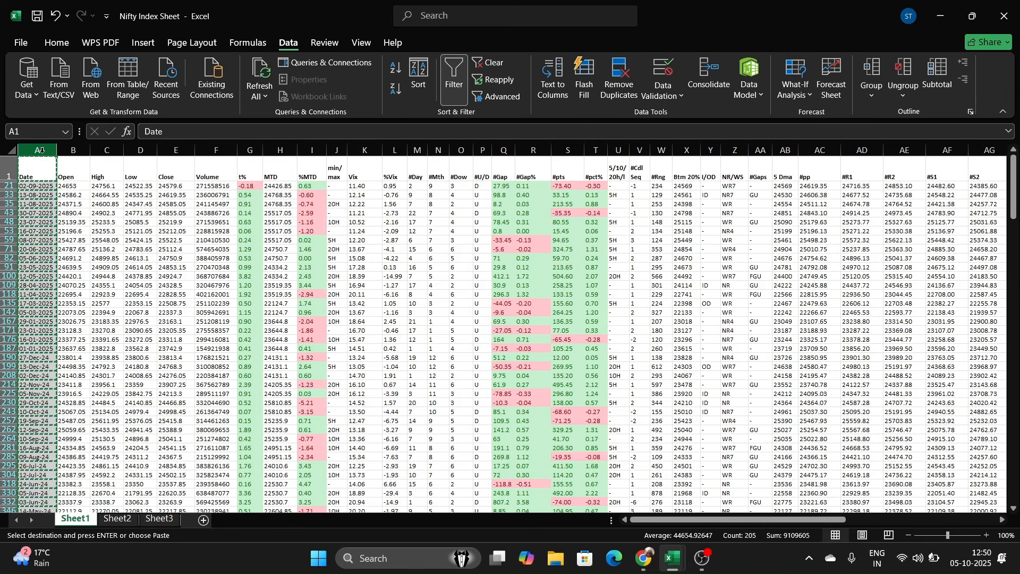
key("alt+Tab")
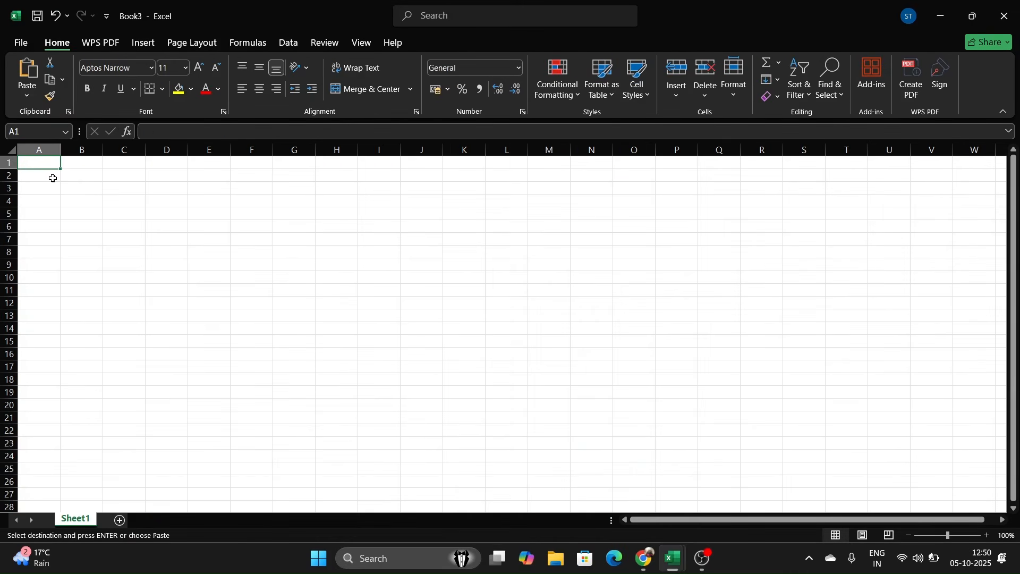
key("ctrl+v")
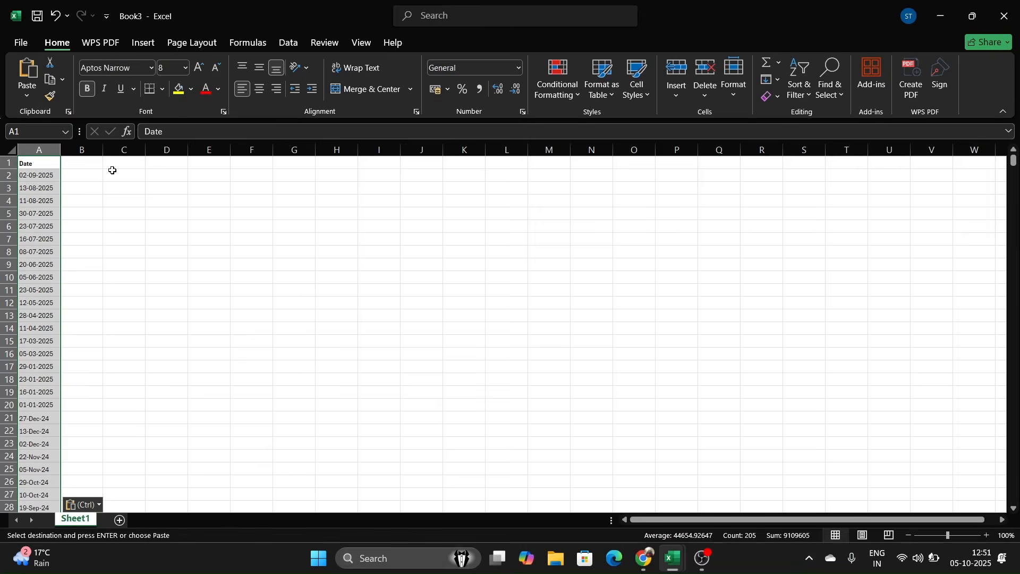
- Copy the filtered t+5 column from the Nifty Index Sheet into column B of Book3 and select its first value, in B2
key("alt+Tab")
left_click_drag(657, 521, 807, 522)
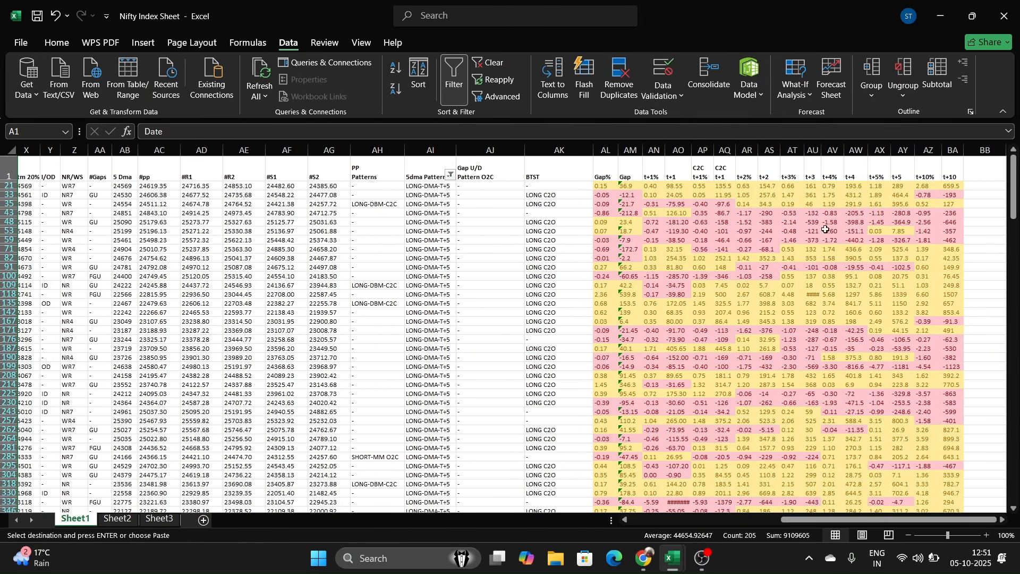
left_click(901, 152)
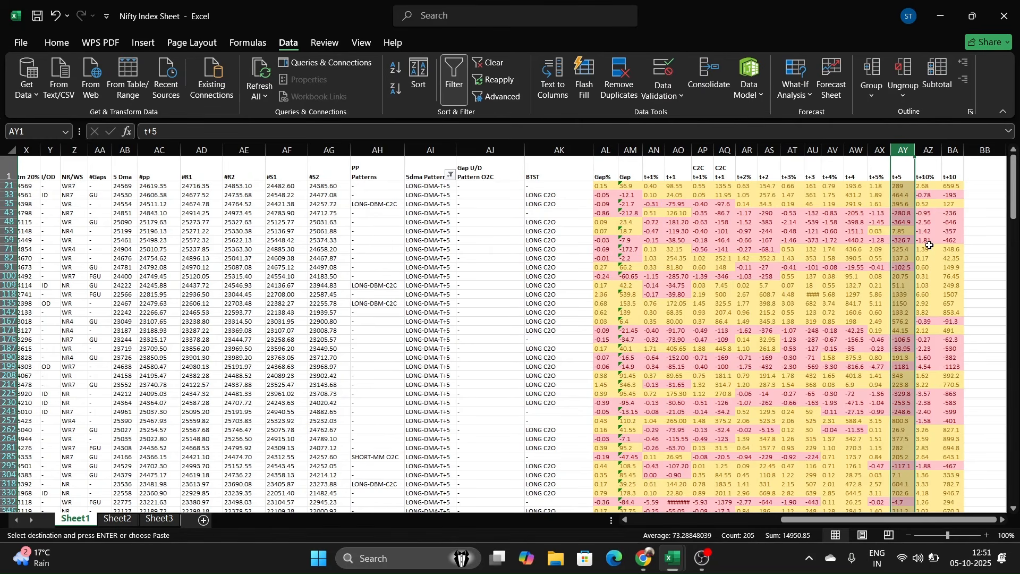
key("alt+Tab")
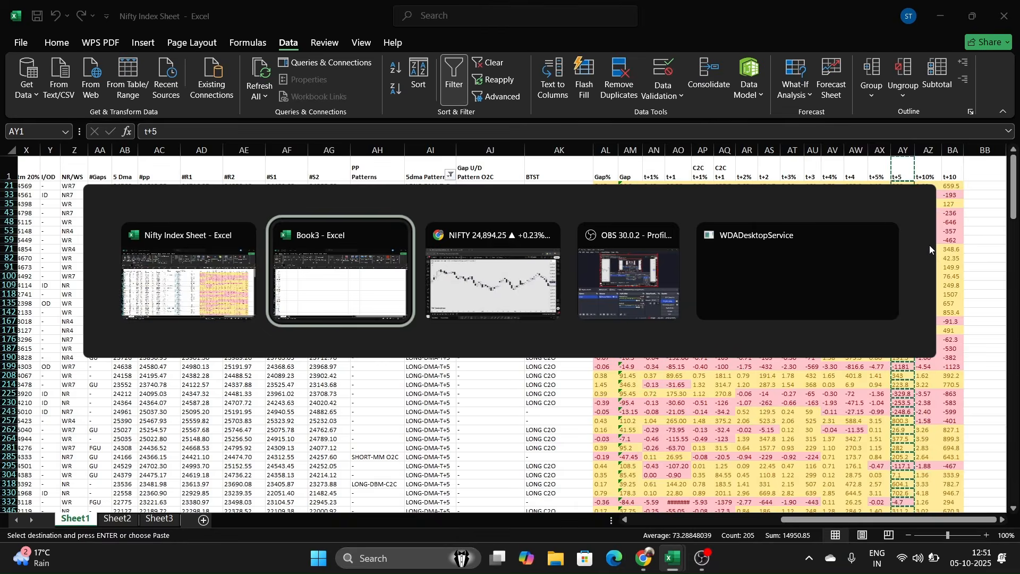
left_click(86, 162)
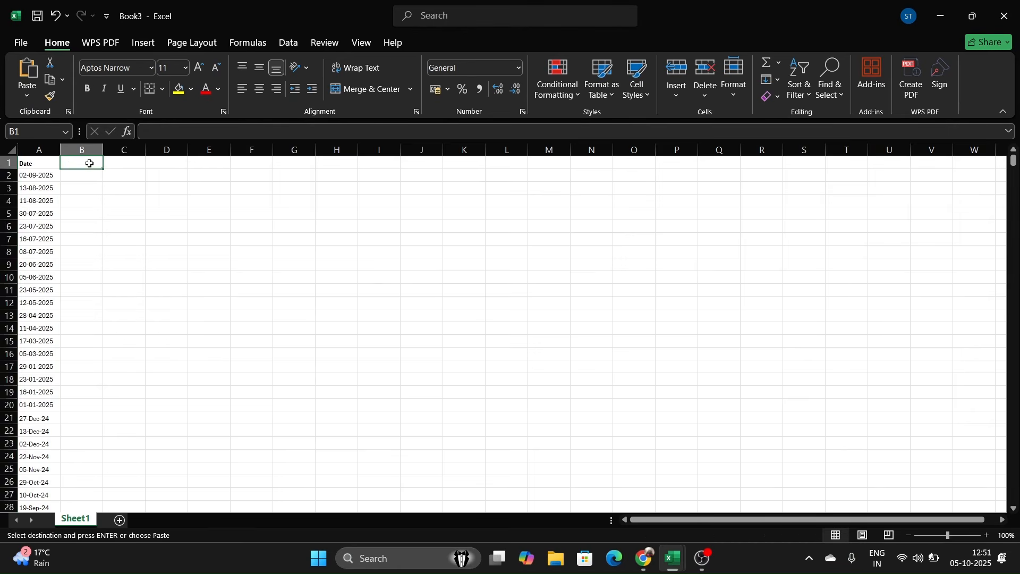
key("ctrl+v")
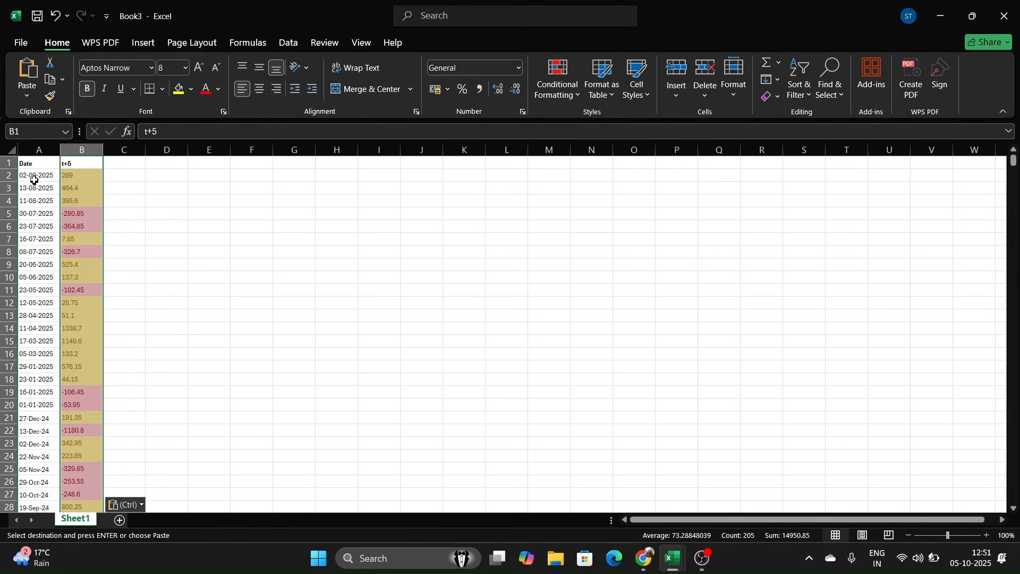
left_click(33, 176)
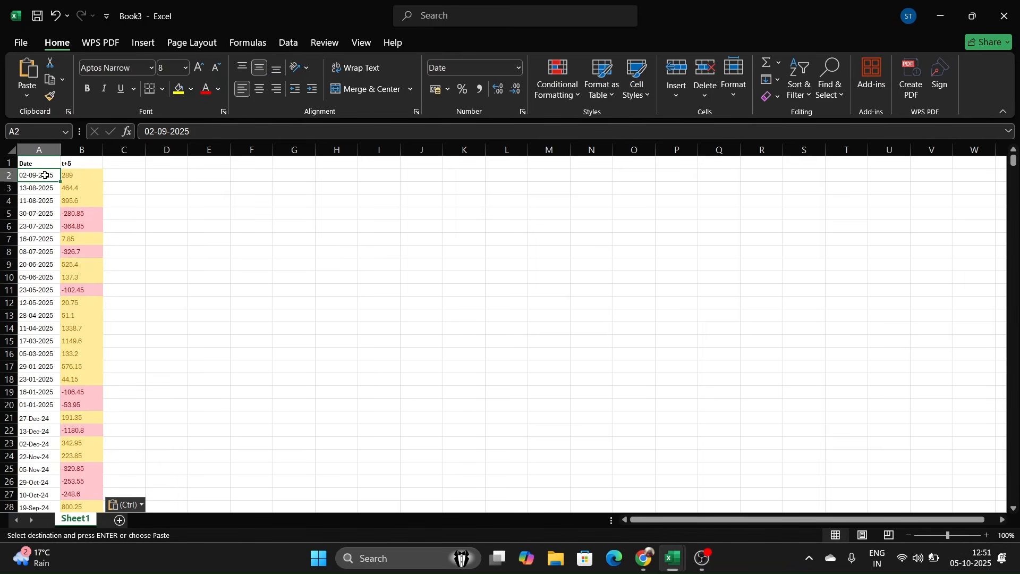
left_click(71, 177)
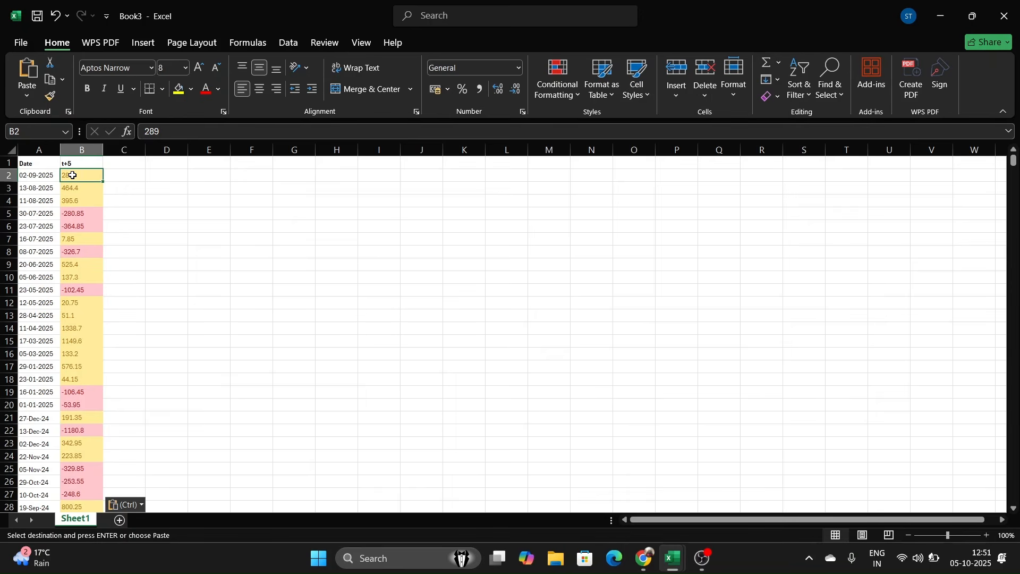
- Label cell E2 with # and count the signal dates in F2 using =COUNT(A:A)
left_click(213, 179)
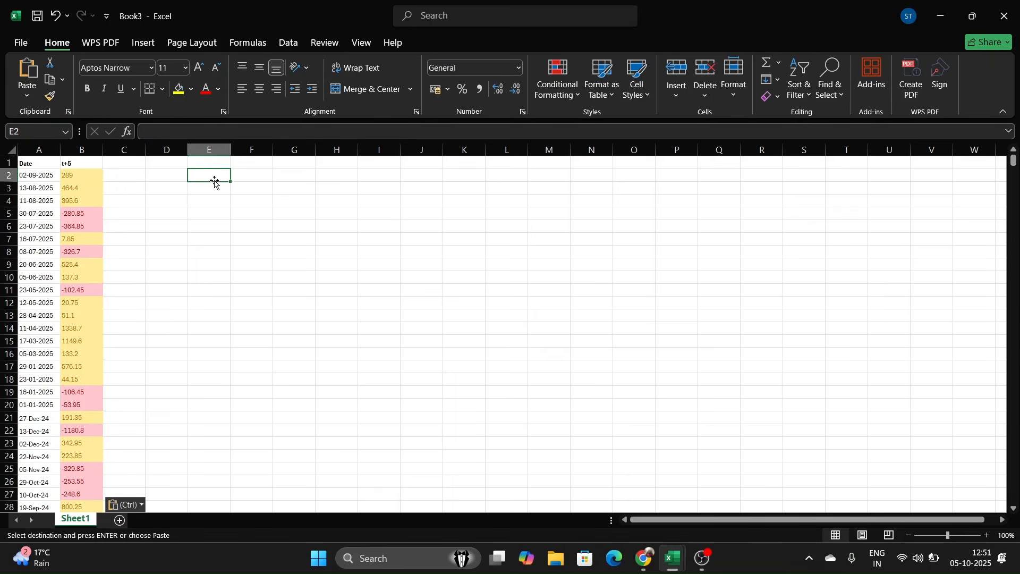
type("#")
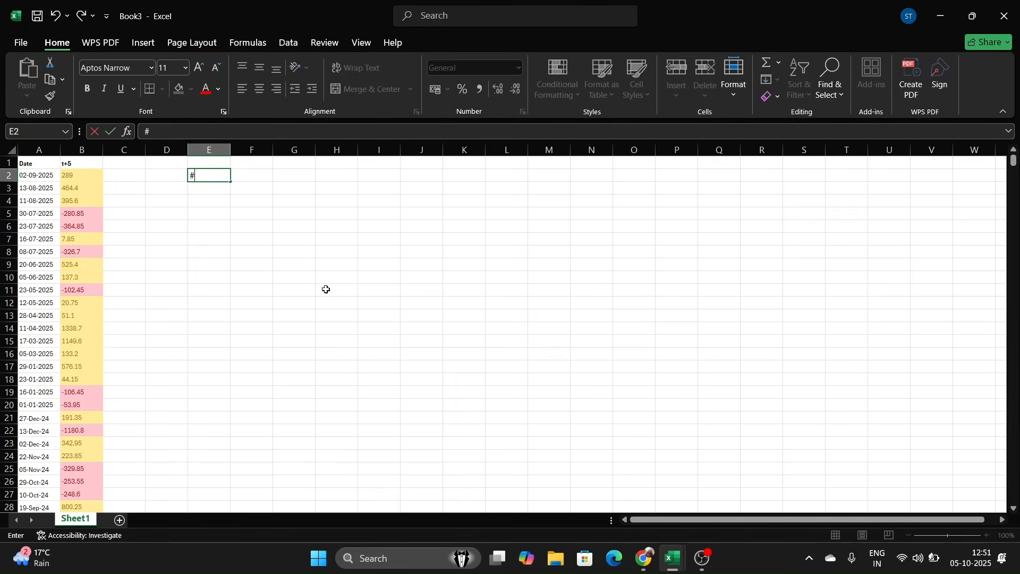
key("Tab")
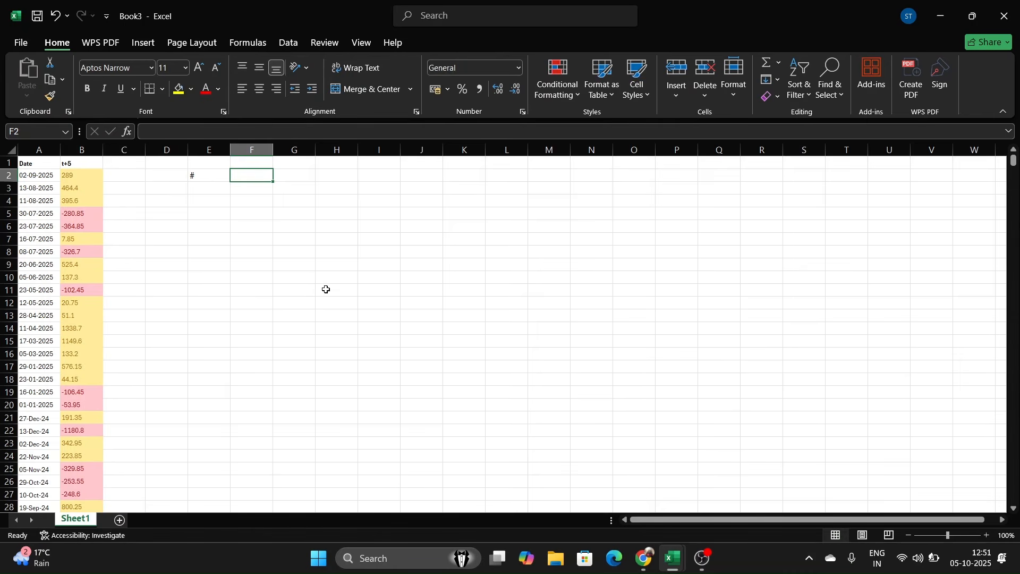
type("COUBT")
key("BackSpace")
key("BackSpace")
key("BackSpace")
key("BackSpace")
key("BackSpace")
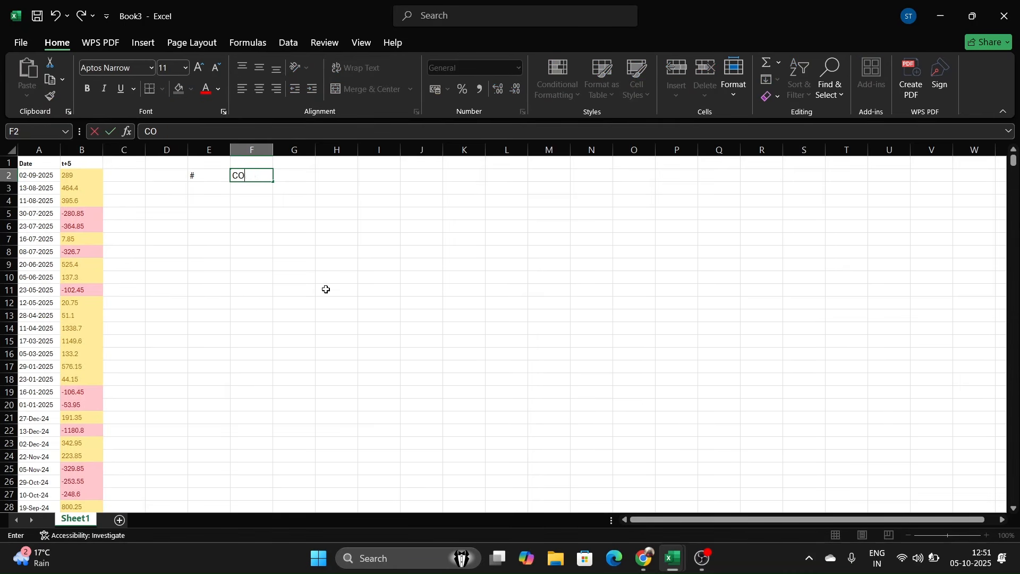
type("=")
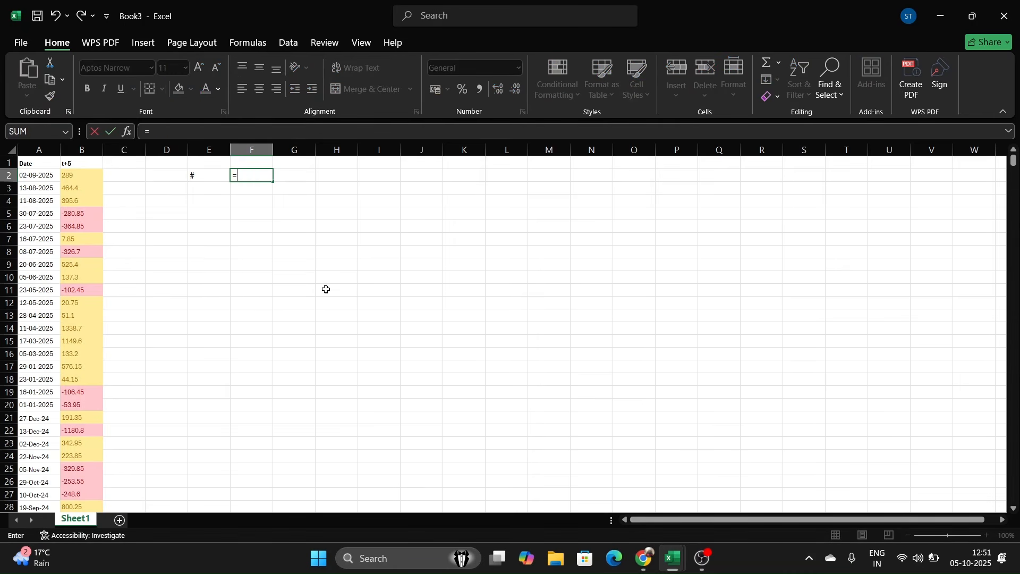
type("COUNT(")
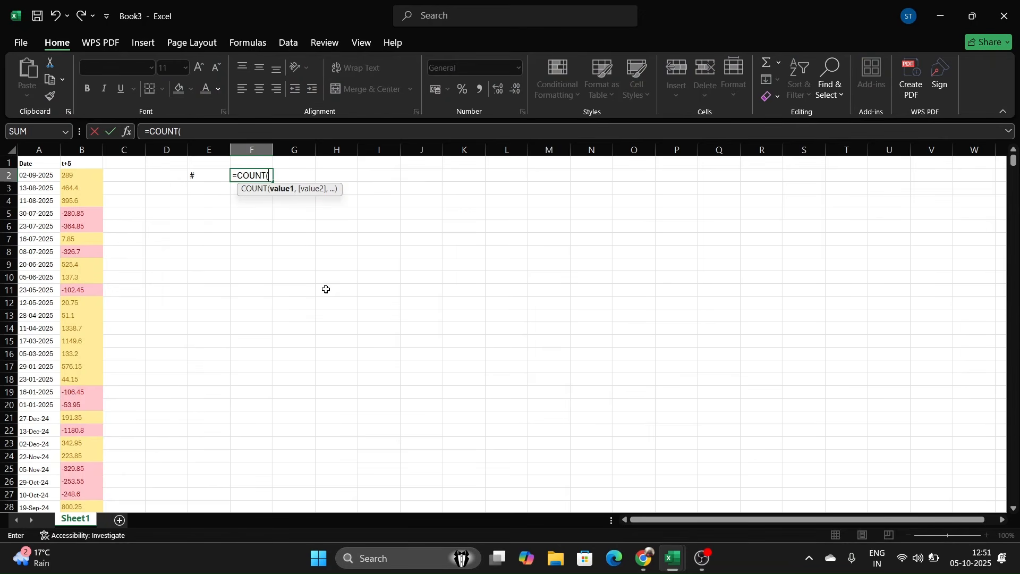
type("A:A")
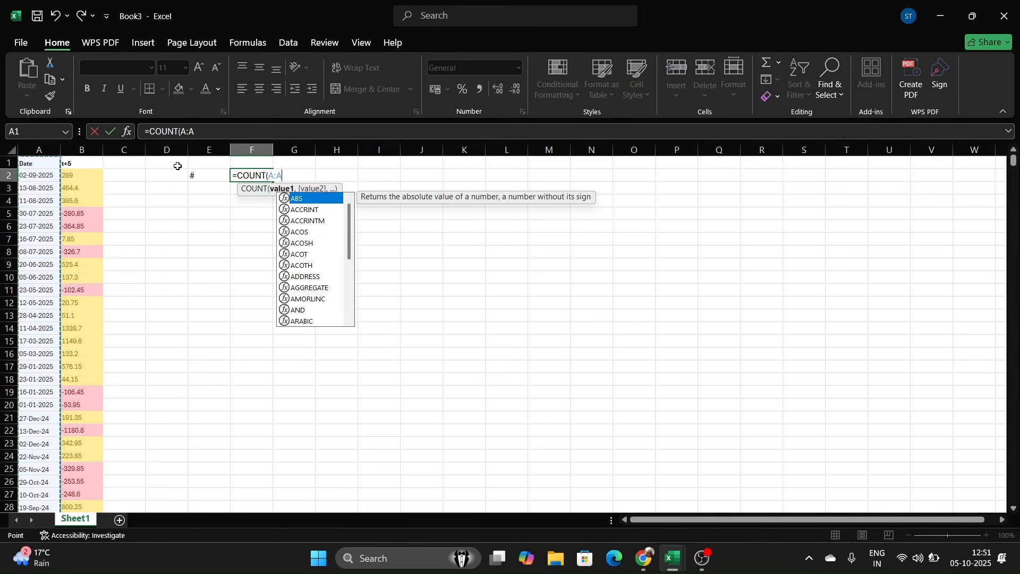
key("Return")
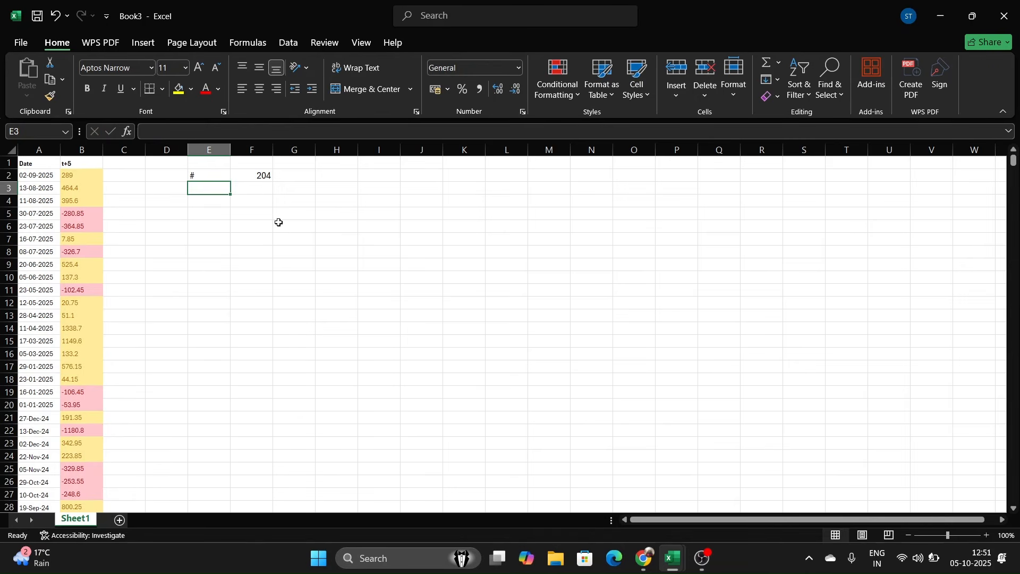
- Add the row labels WIN in E3 and loss in E4
type("WIN")
key("Caps_Lock")
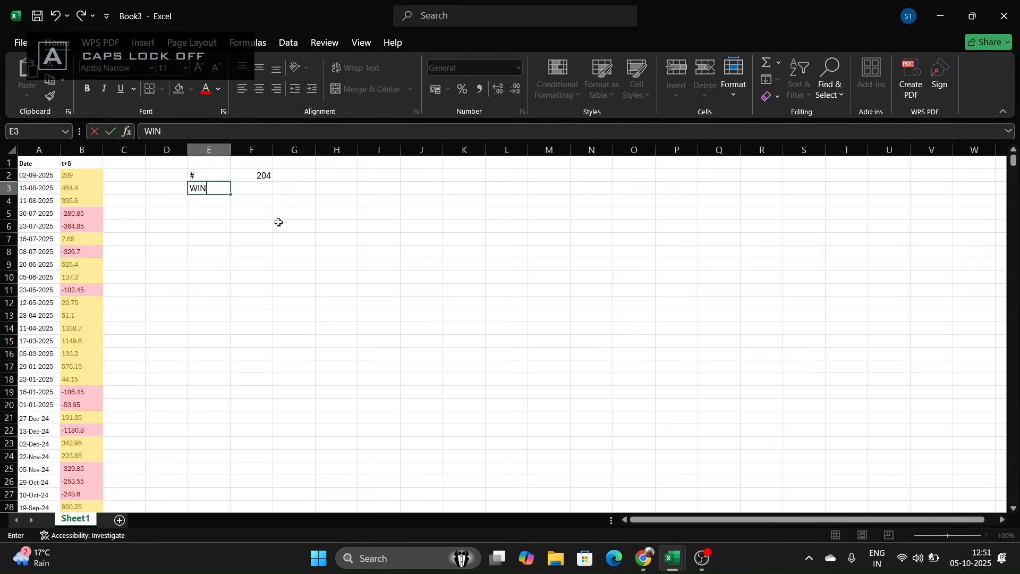
key("Return")
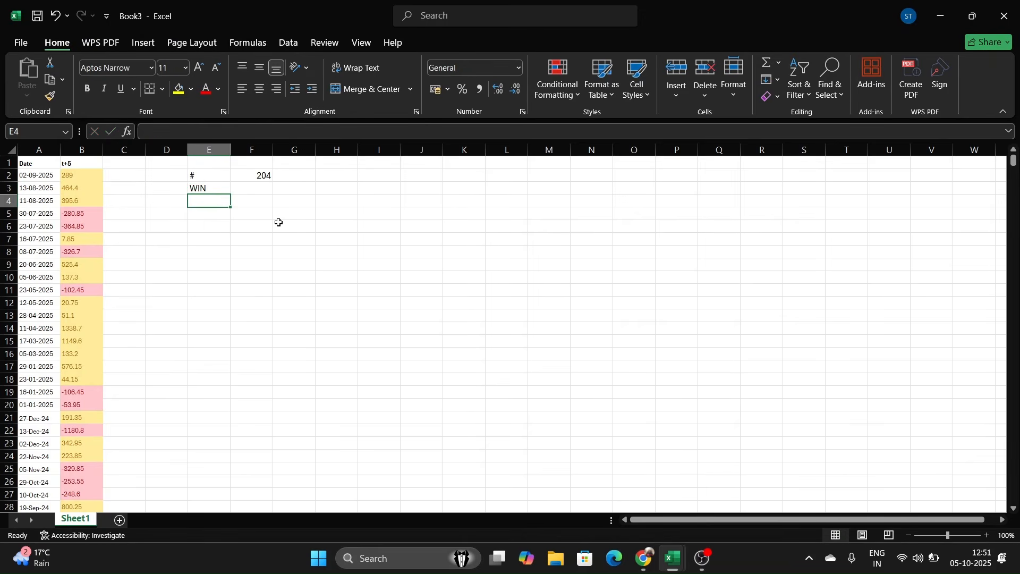
type("loss")
key("Tab")
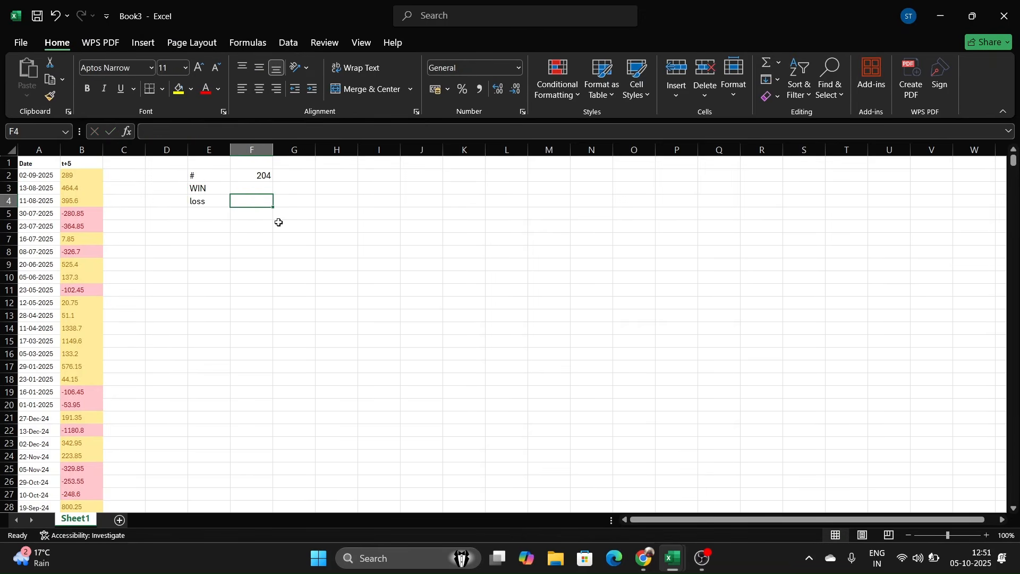
- Count the positive t+5 results in F3, beside WIN, with =COUNTIF(B:B,">0")
key("Up")
type("=count")
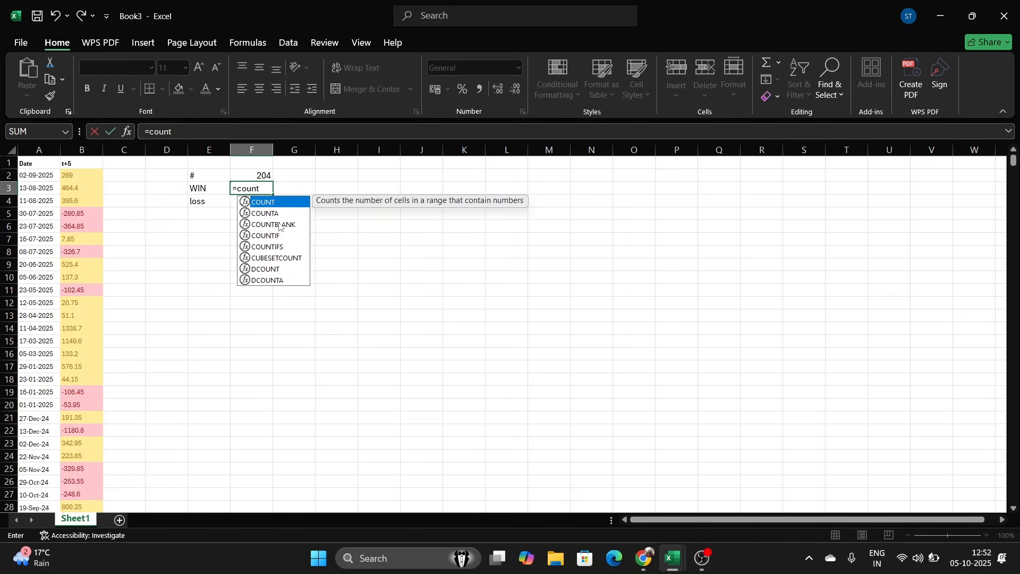
type("if")
key("Tab")
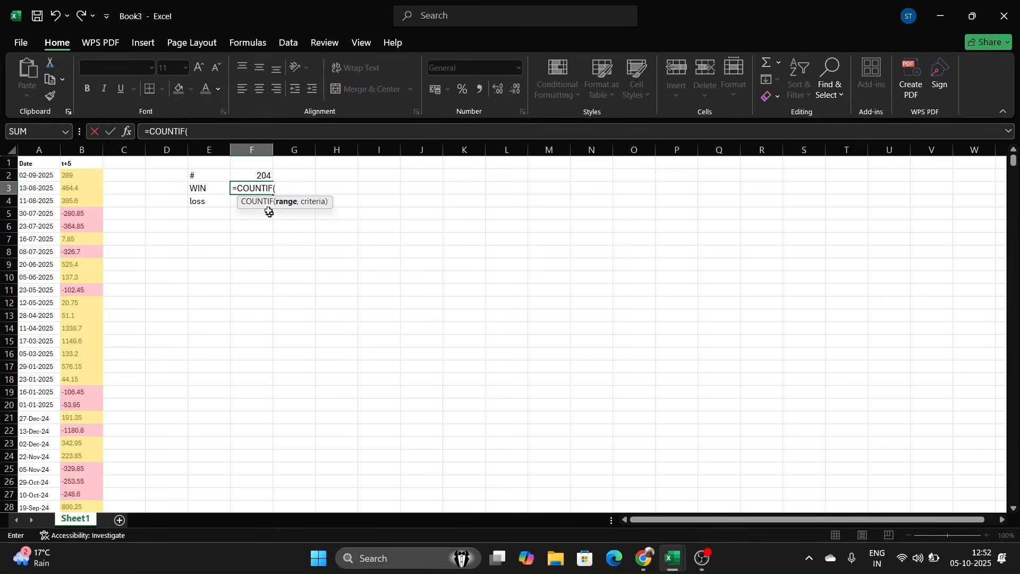
left_click(83, 150)
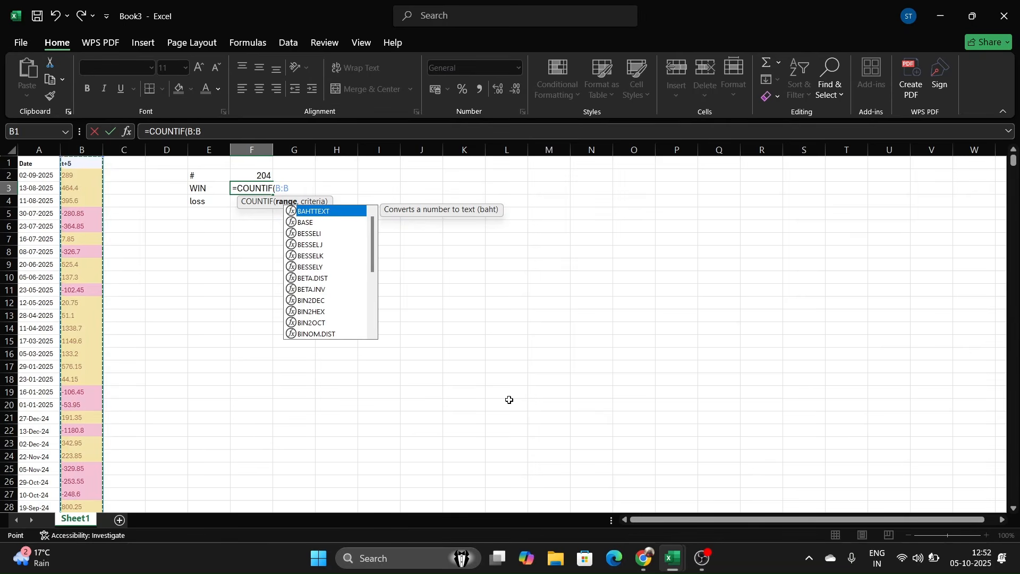
type(",\">0")
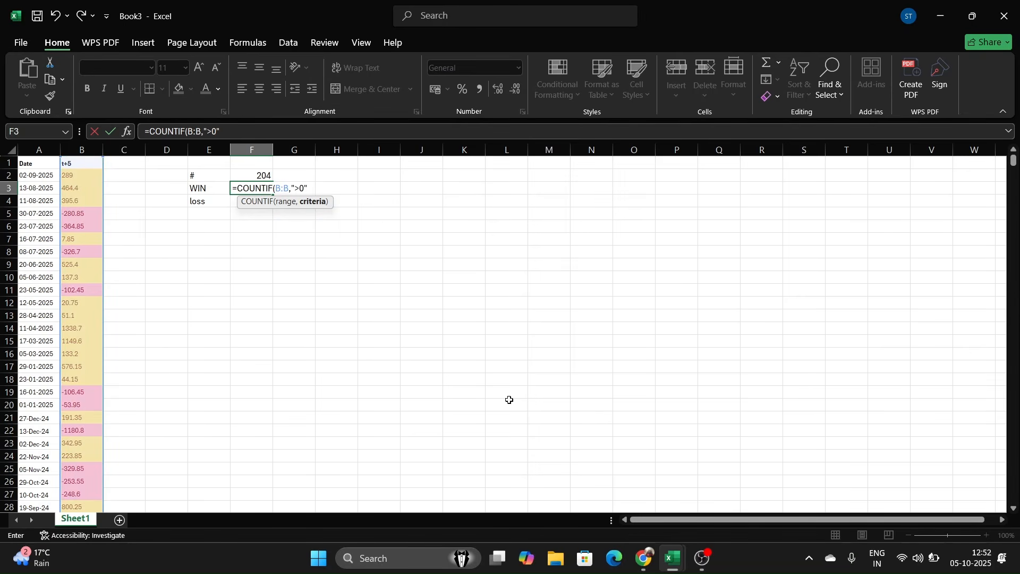
key("Return")
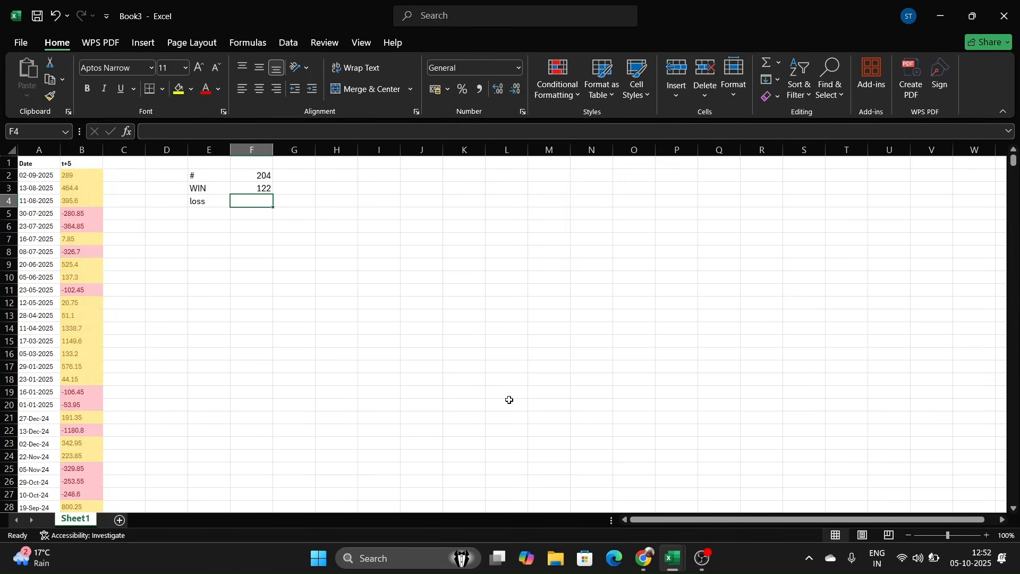
- Count the negative t+5 results in F4, beside loss, with =COUNTIF(B:B,"<0")
type("=")
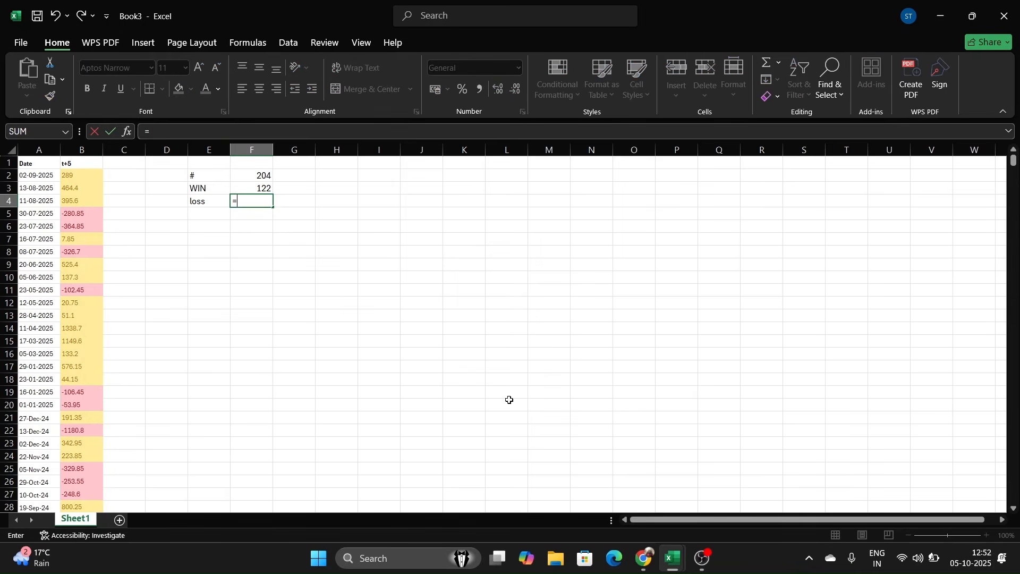
type("countif")
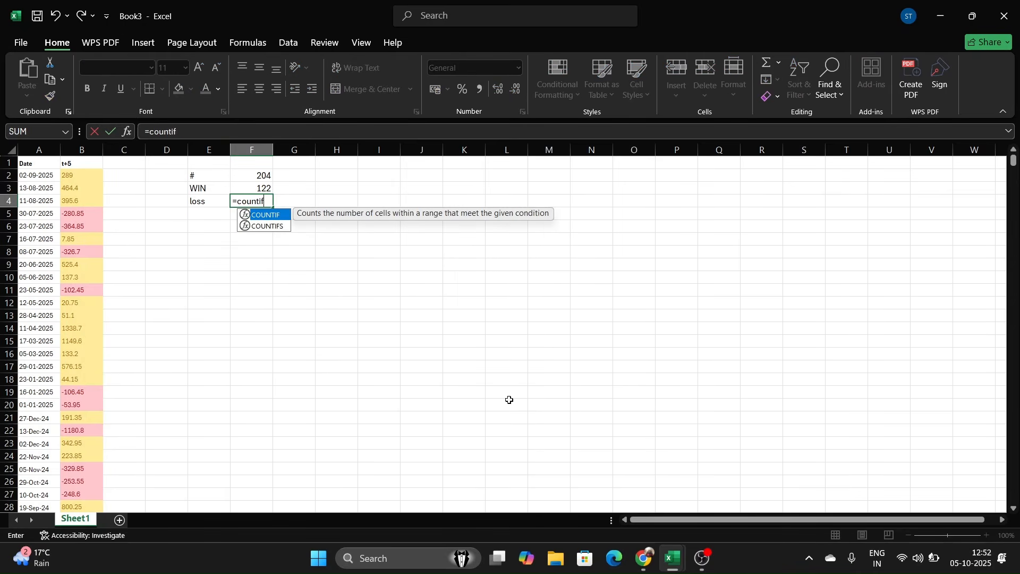
key("Tab")
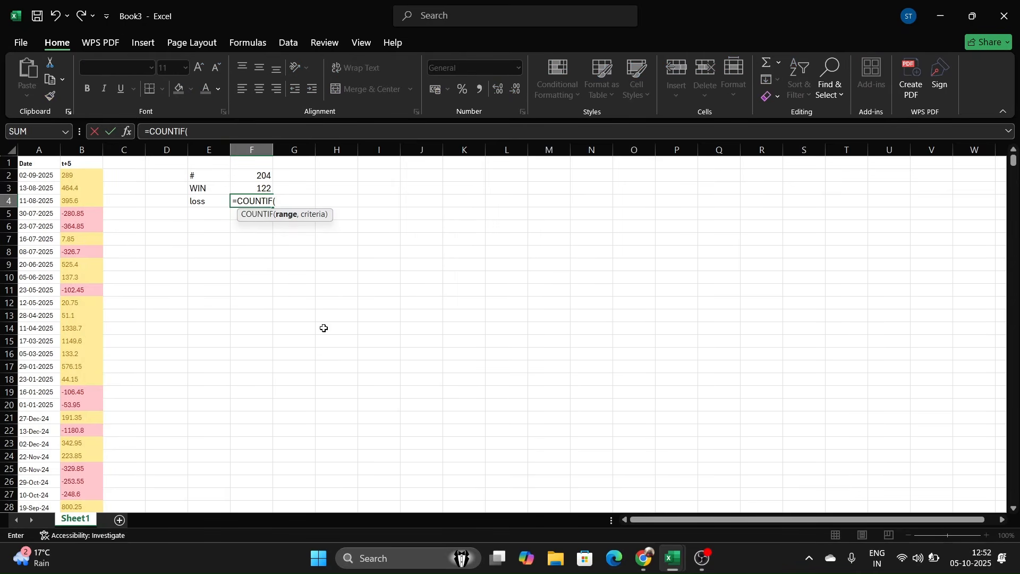
left_click(80, 149)
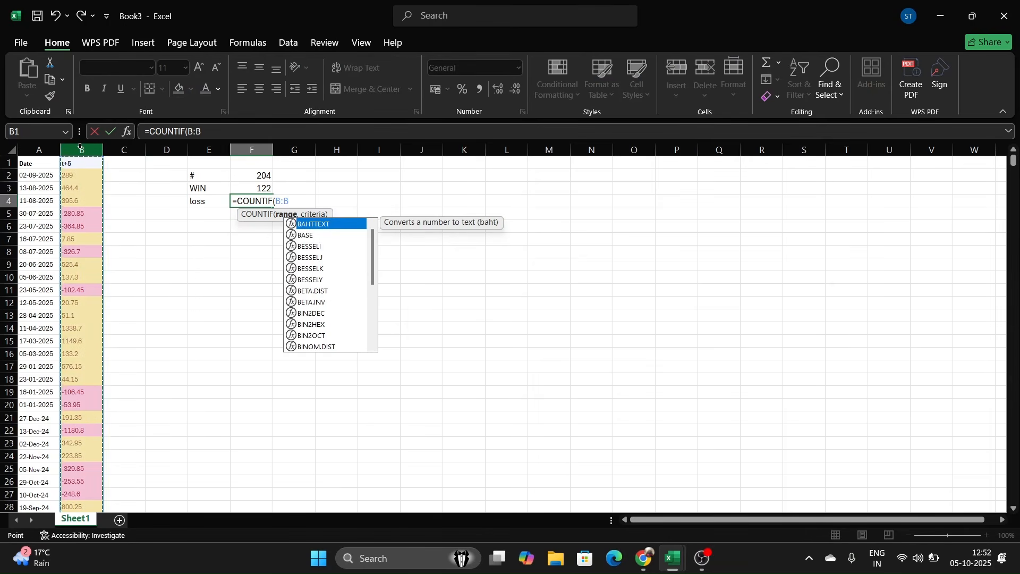
type(",\"<")
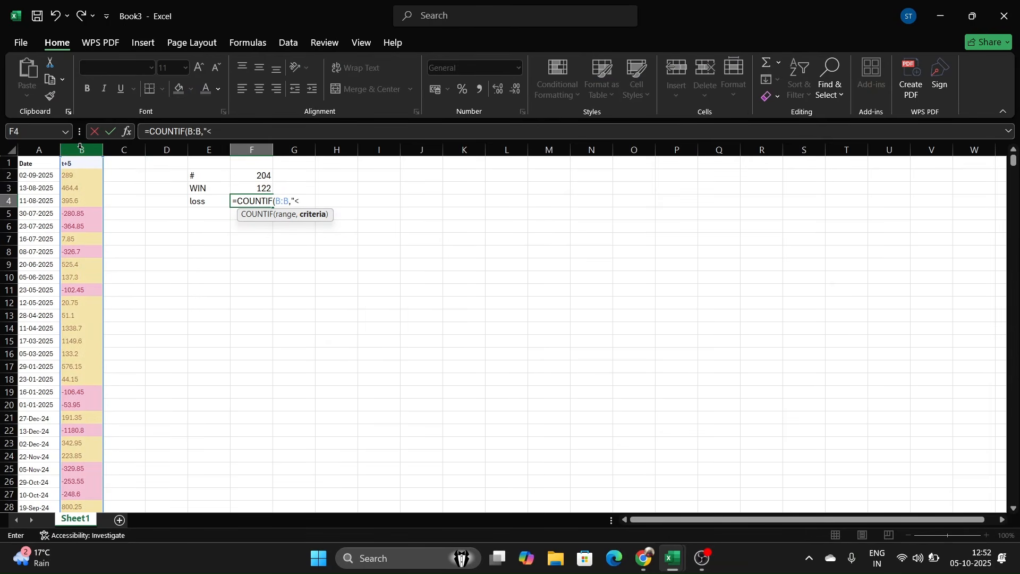
type("0\"")
key("Return")
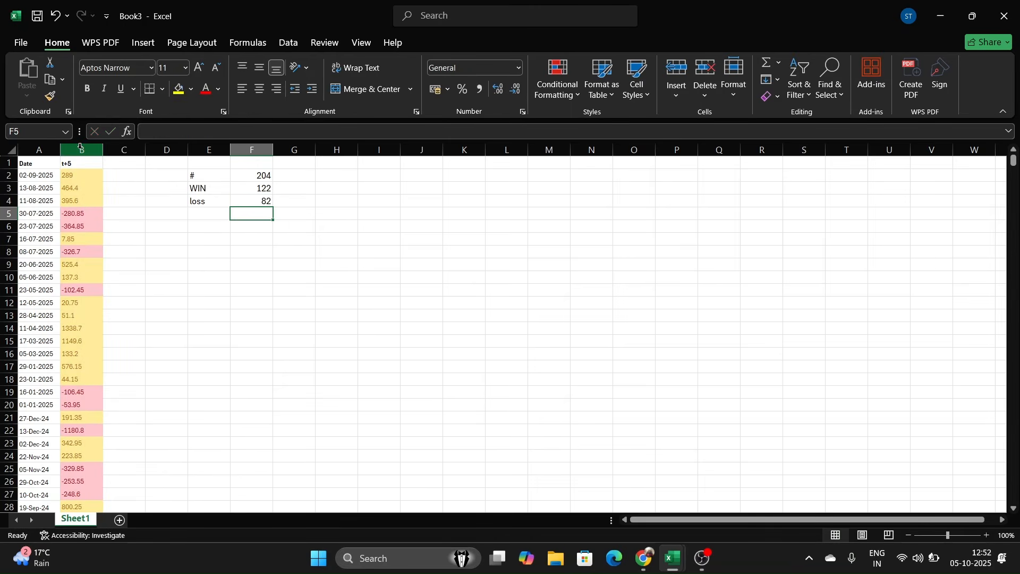
- Calculate the win percentage in G3 with the formula =F3/F2*100
left_click(293, 189)
type("=")
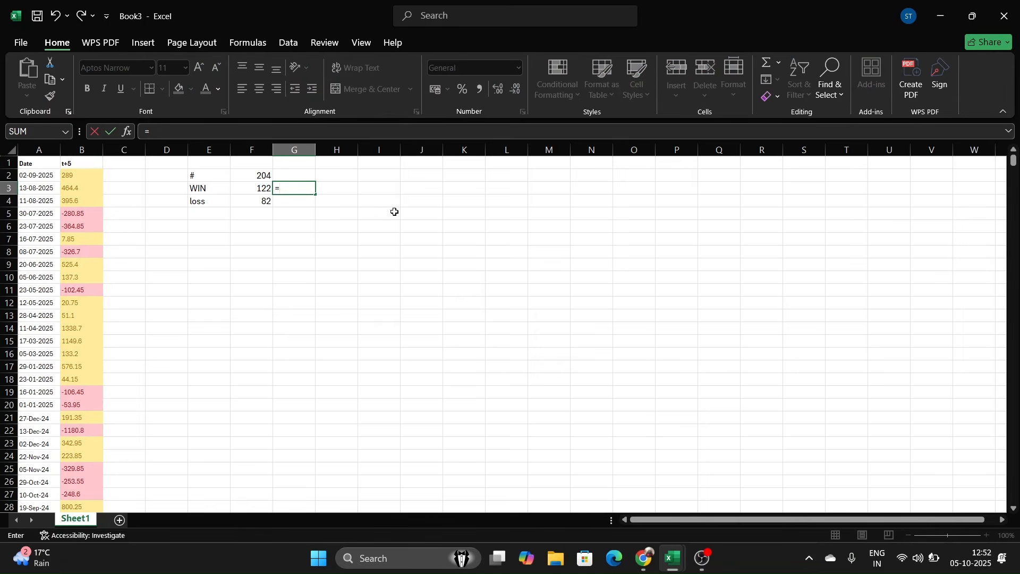
key("Left")
type("/")
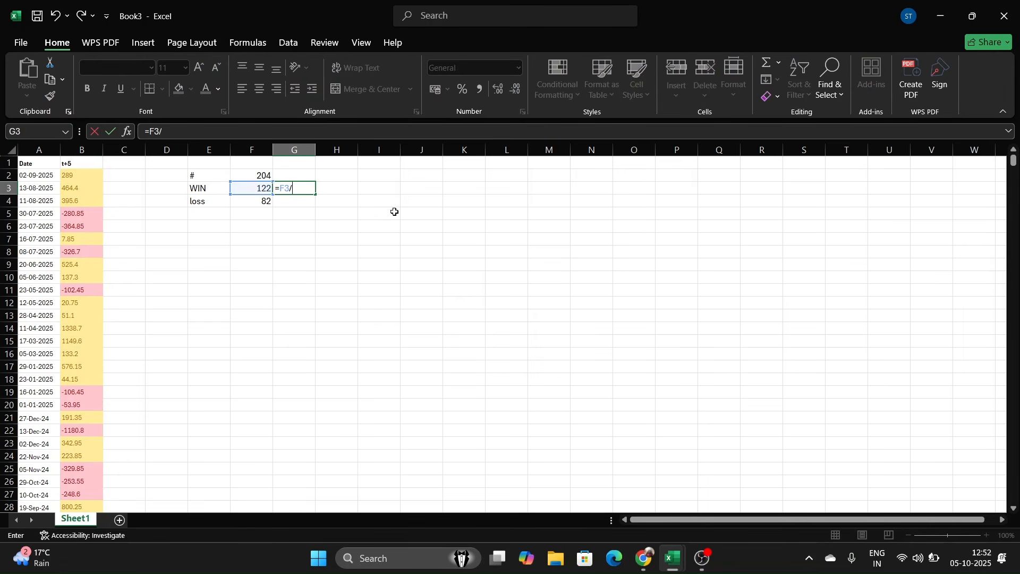
key("Left")
key("Left")
key("Up")
key("Right")
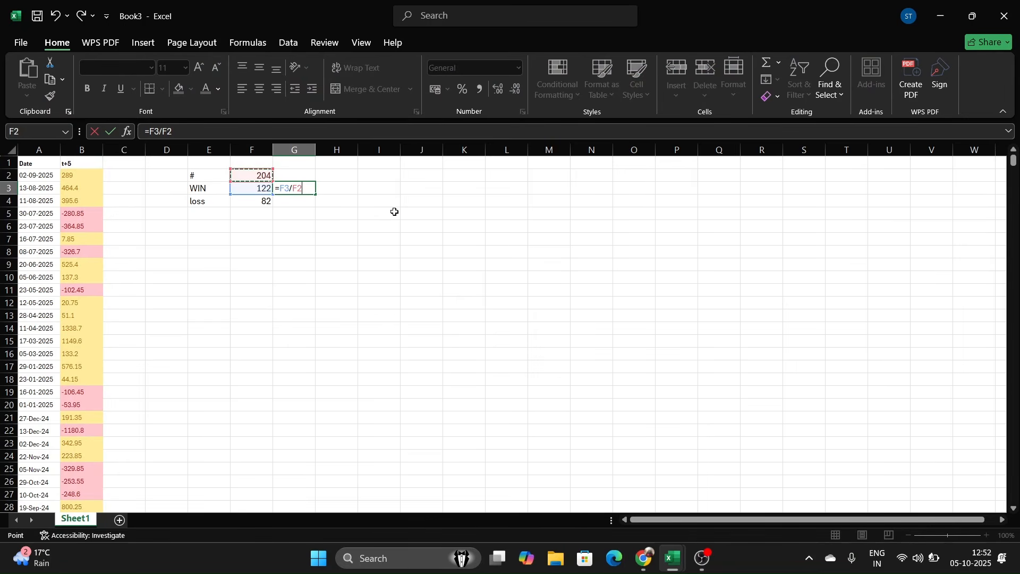
type("*100")
key("Return")
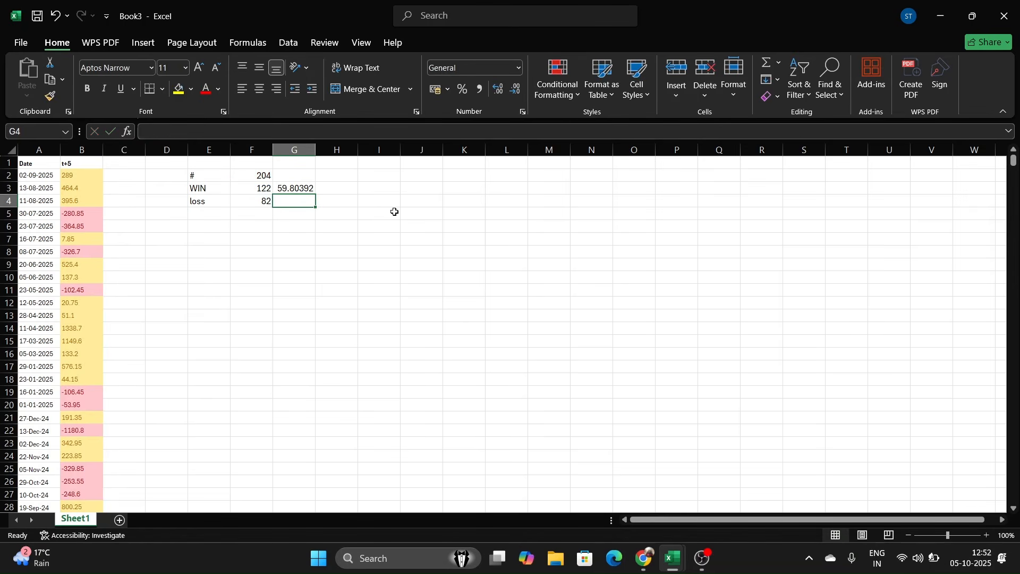
- Reduce the win percentage in G3 to two decimal places
left_click(290, 189)
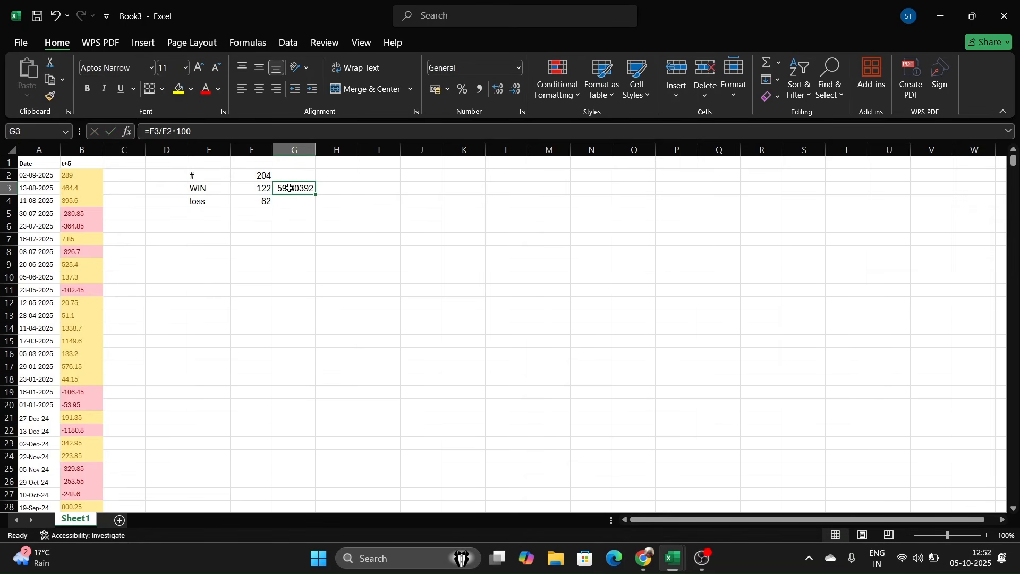
left_click(515, 91)
left_click(514, 90)
left_click(514, 90)
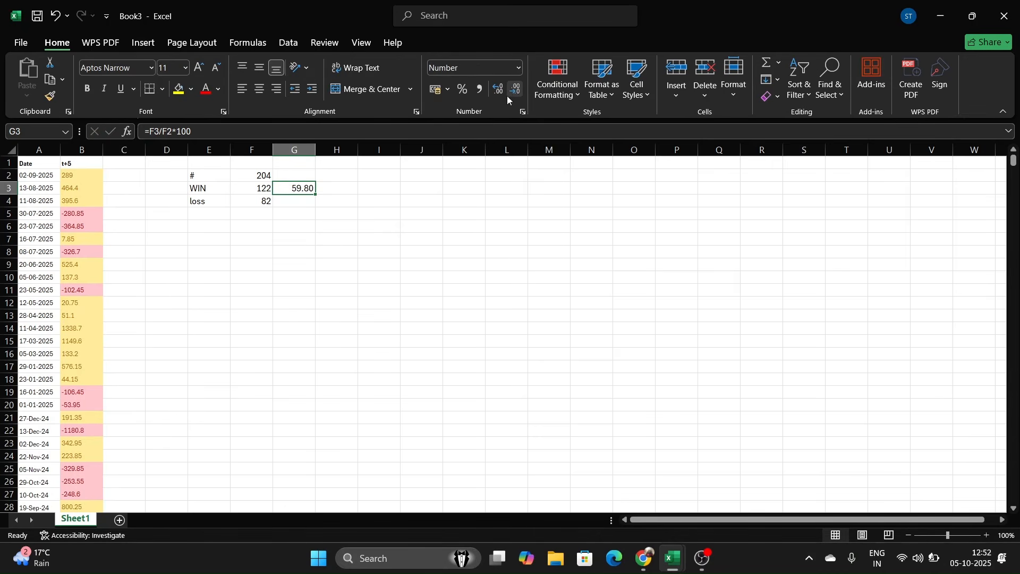
left_click(372, 342)
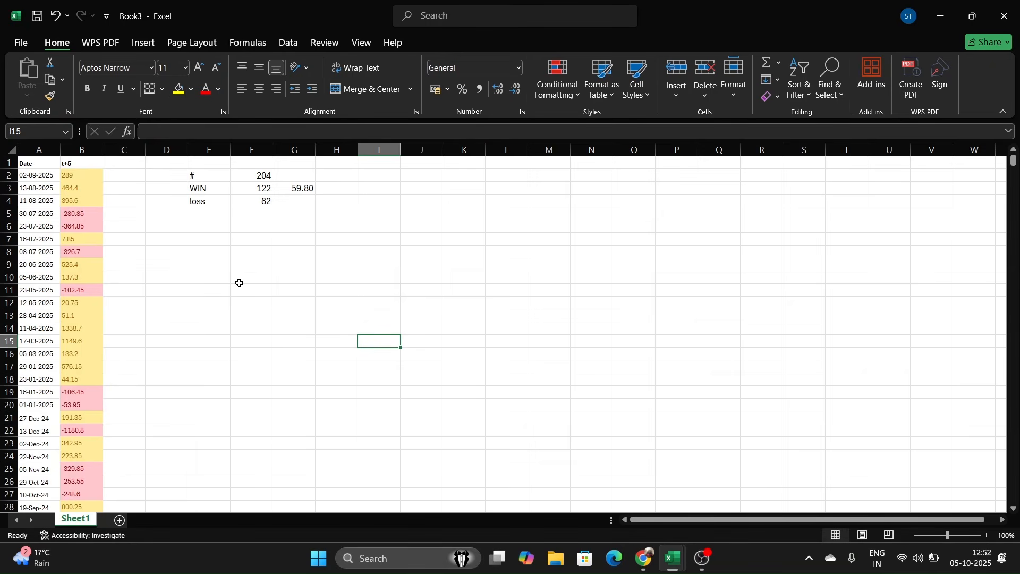
- Add a filter to the Date column and sort the dates oldest to newest, expanding the selection to include the t+5 results
left_click(33, 150)
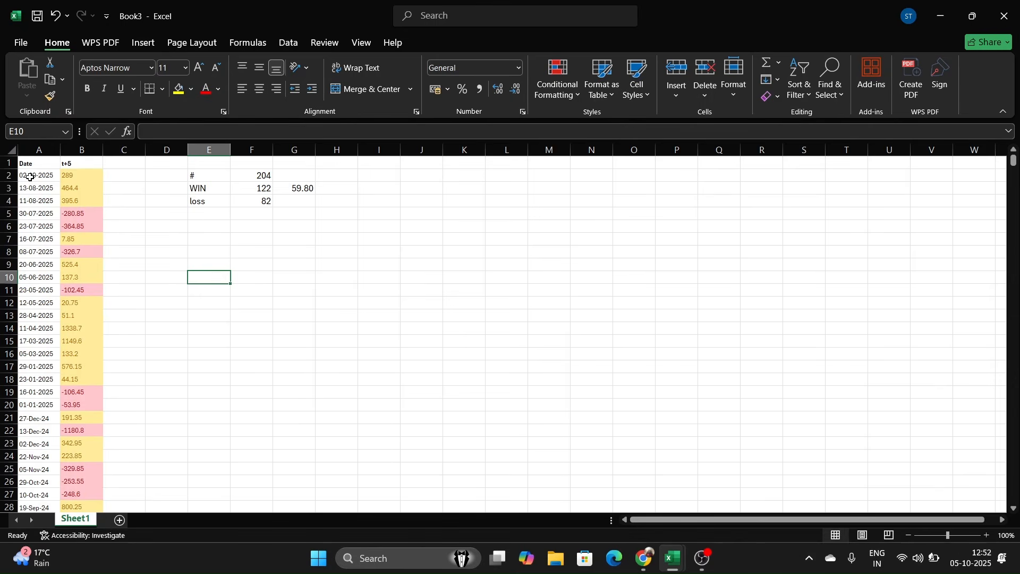
left_click(32, 174)
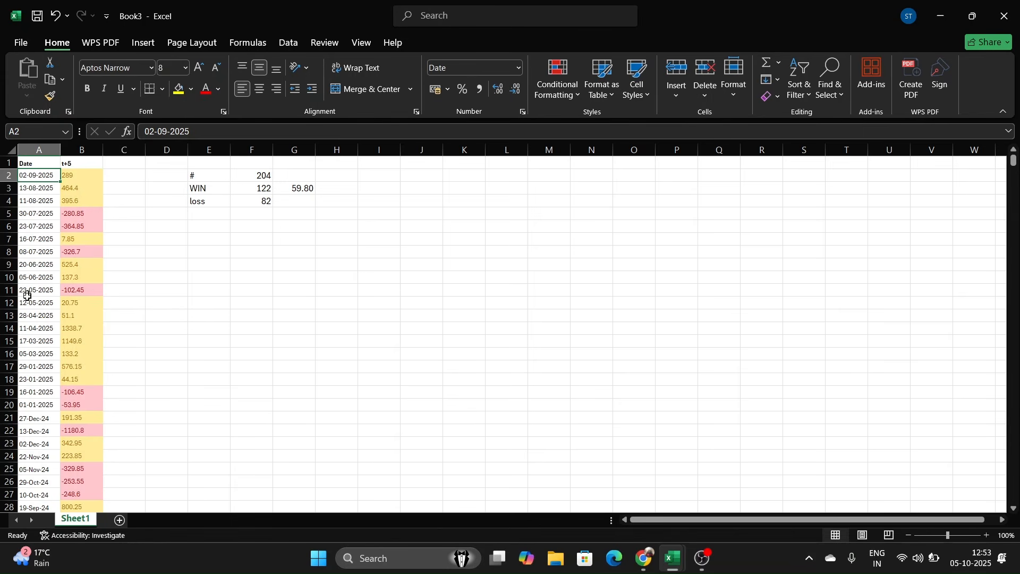
left_click(39, 150)
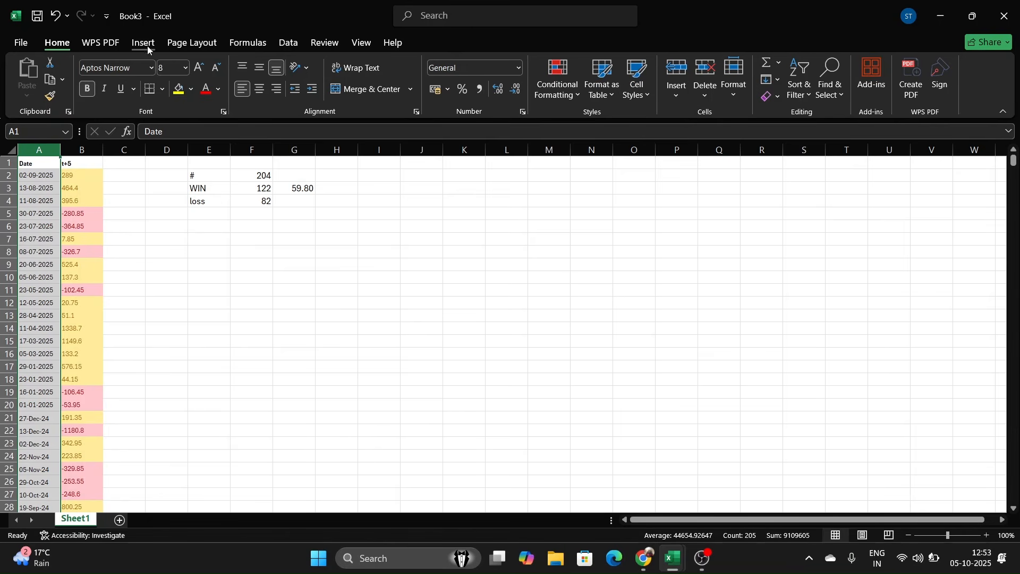
left_click(288, 42)
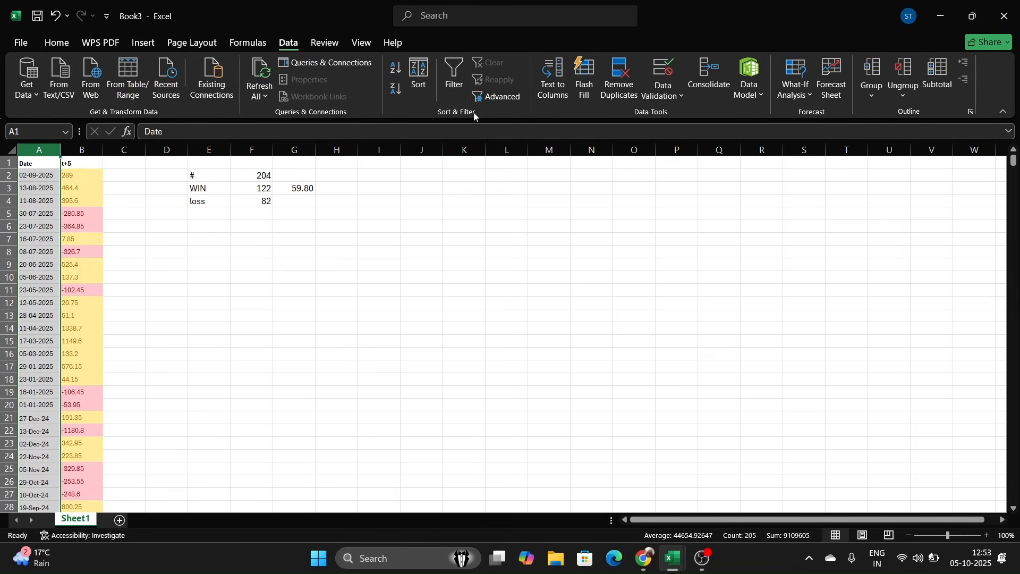
left_click(455, 90)
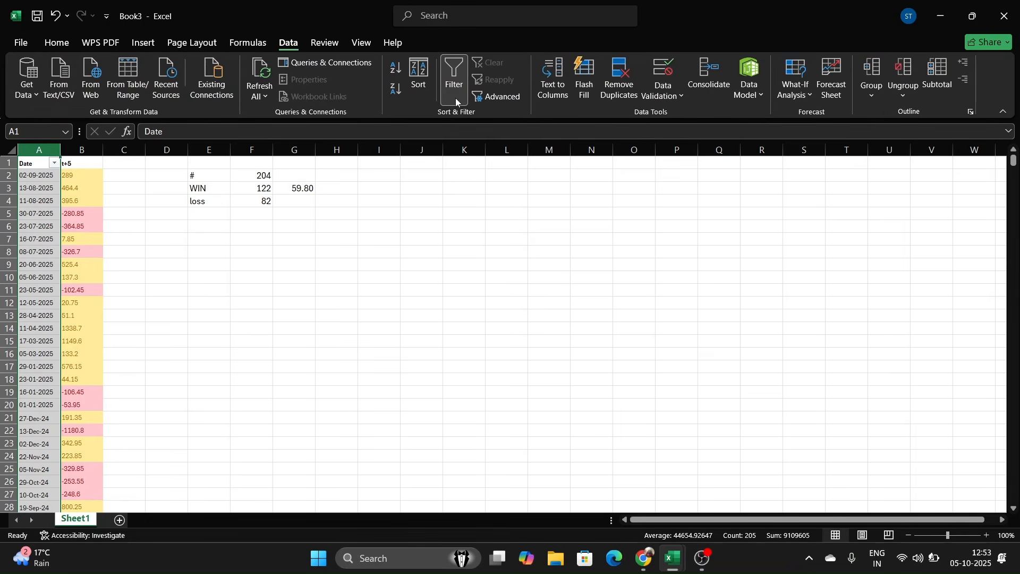
left_click(56, 164)
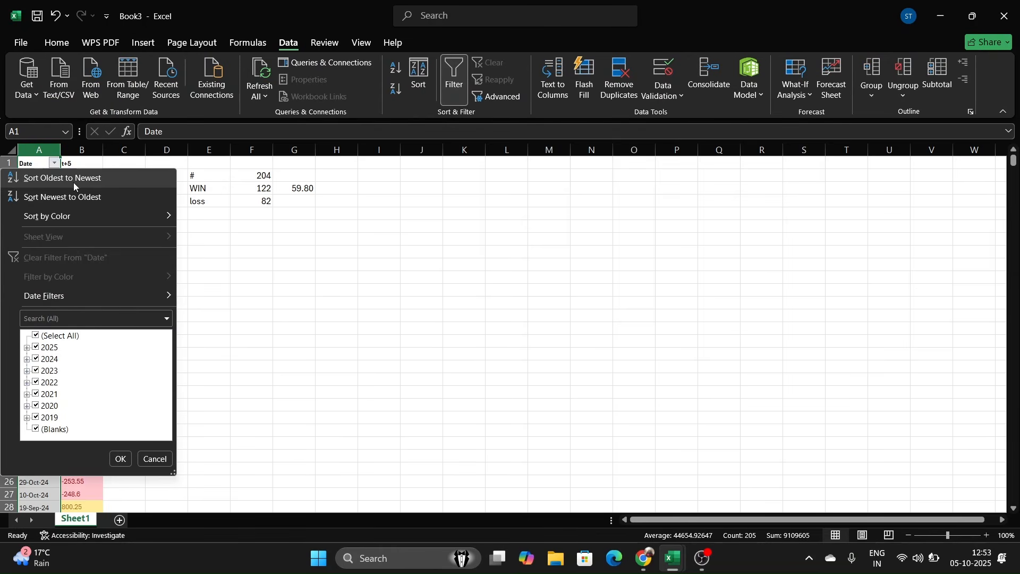
left_click(73, 182)
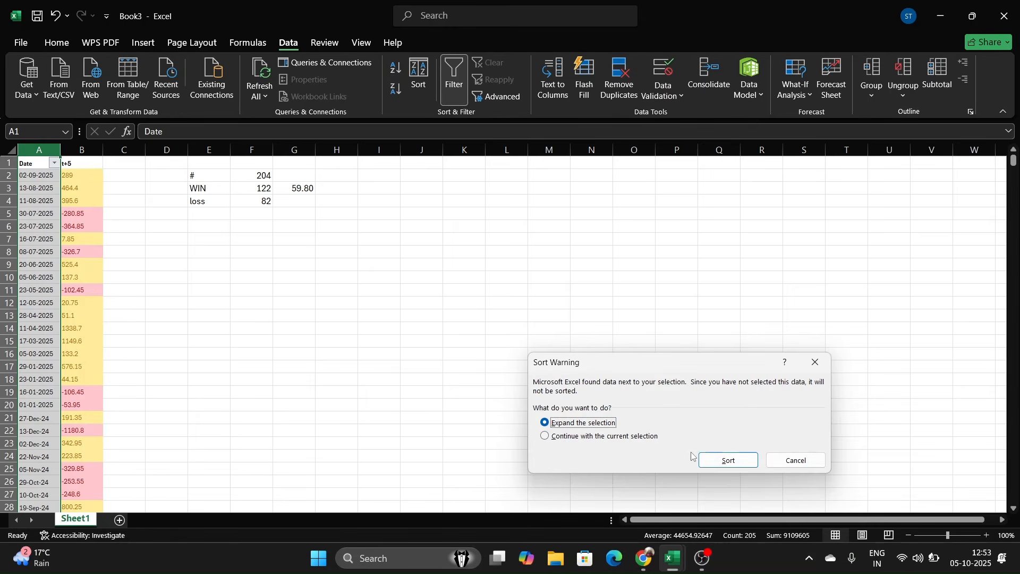
left_click(707, 458)
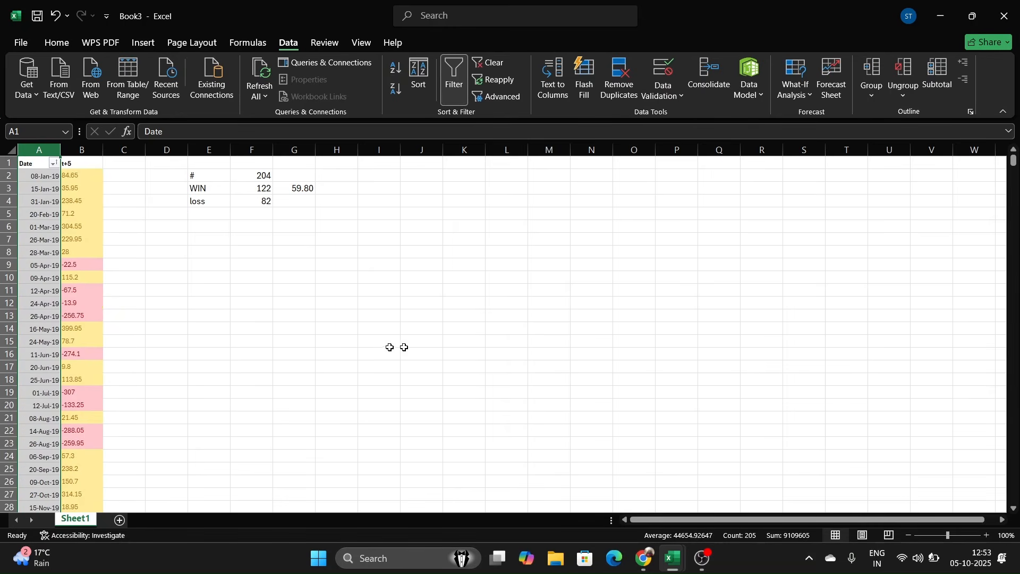
left_click(323, 353)
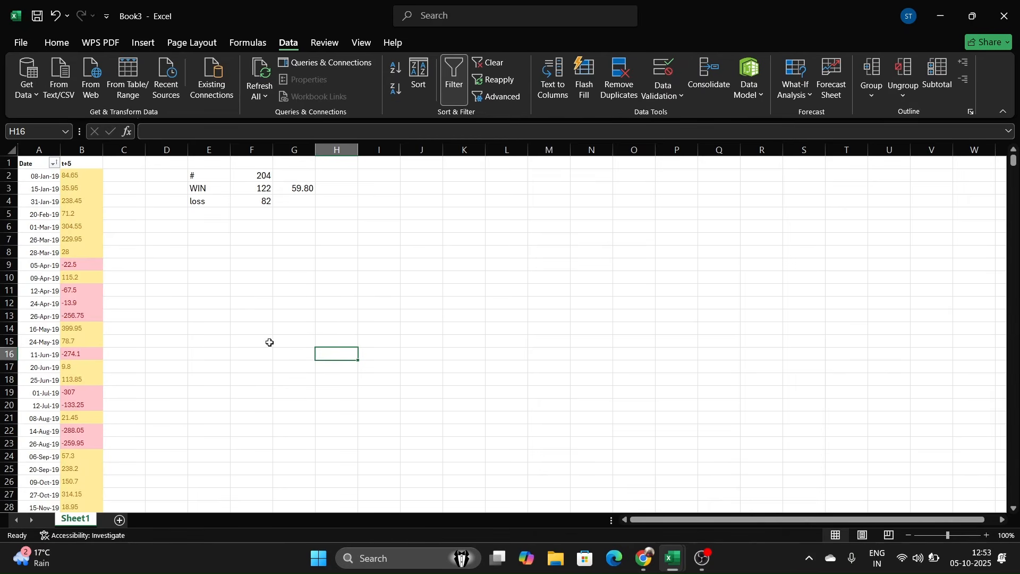
scroll(118, 218, "down", 2)
scroll(181, 327, "up", 2)
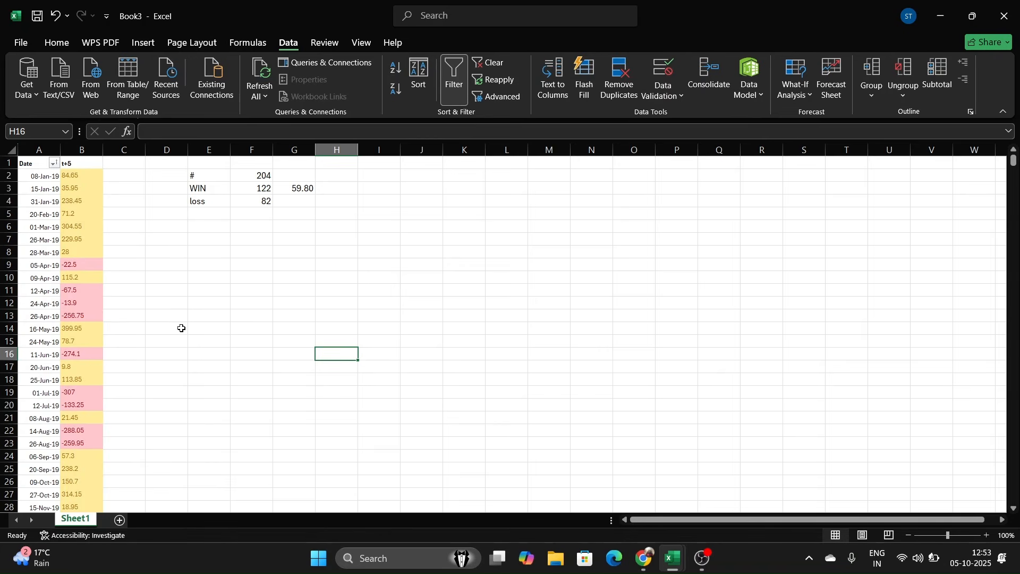
- Enter the header cum in C1 and start the running total in C2 with =B2
left_click(127, 164)
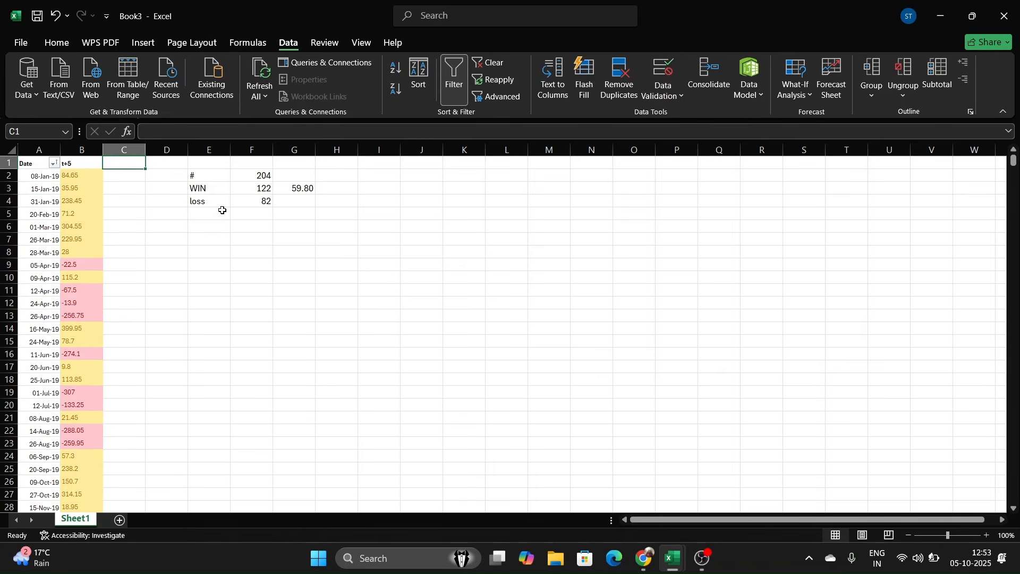
type("cum")
key("Return")
type("=")
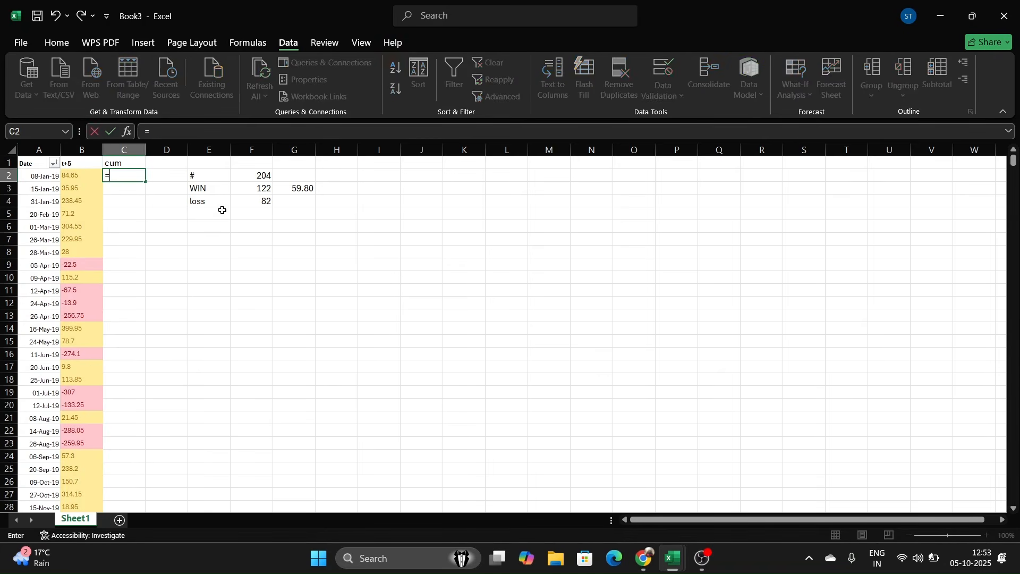
key("Left")
key("Return")
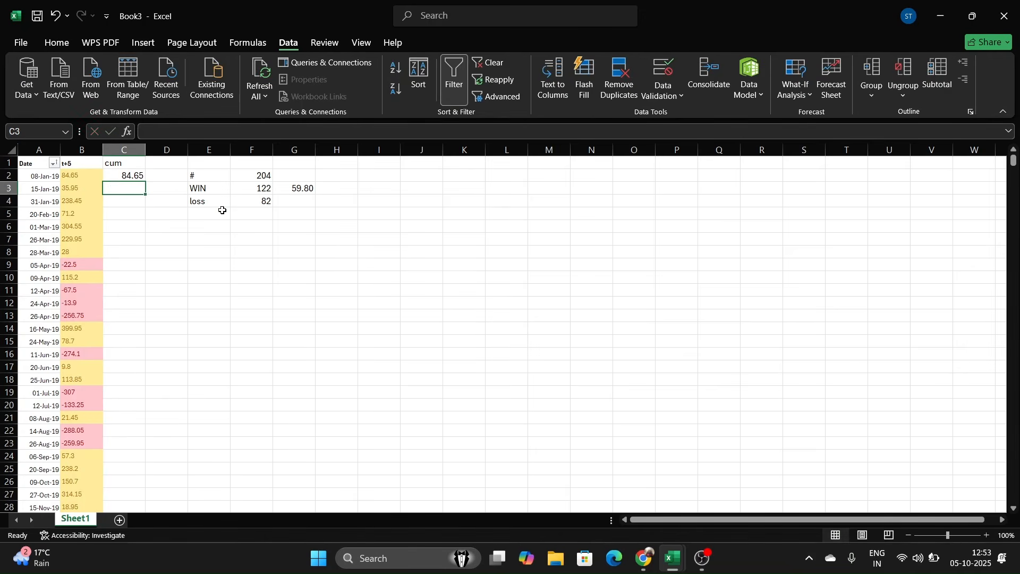
- Enter =C2+B3 in C3 and fill the running-total formula down to the last data row
type("=")
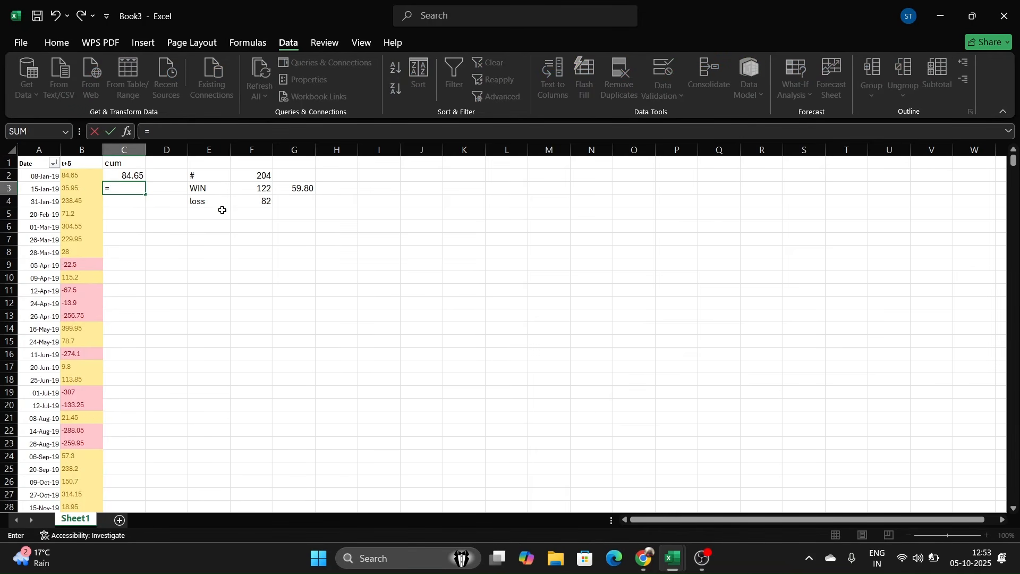
key("Up")
type("+")
key("Left")
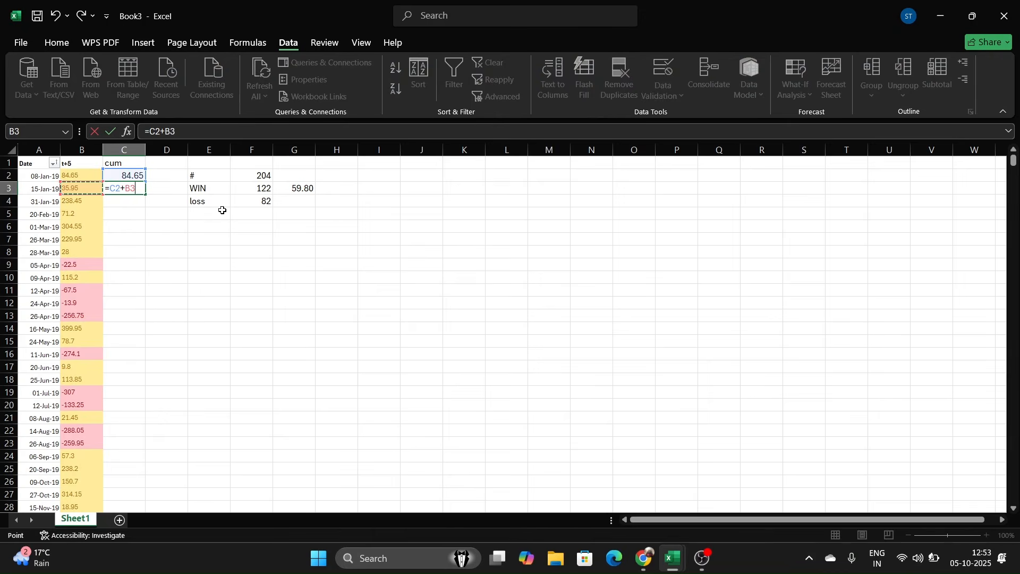
key("Return")
left_click(135, 190)
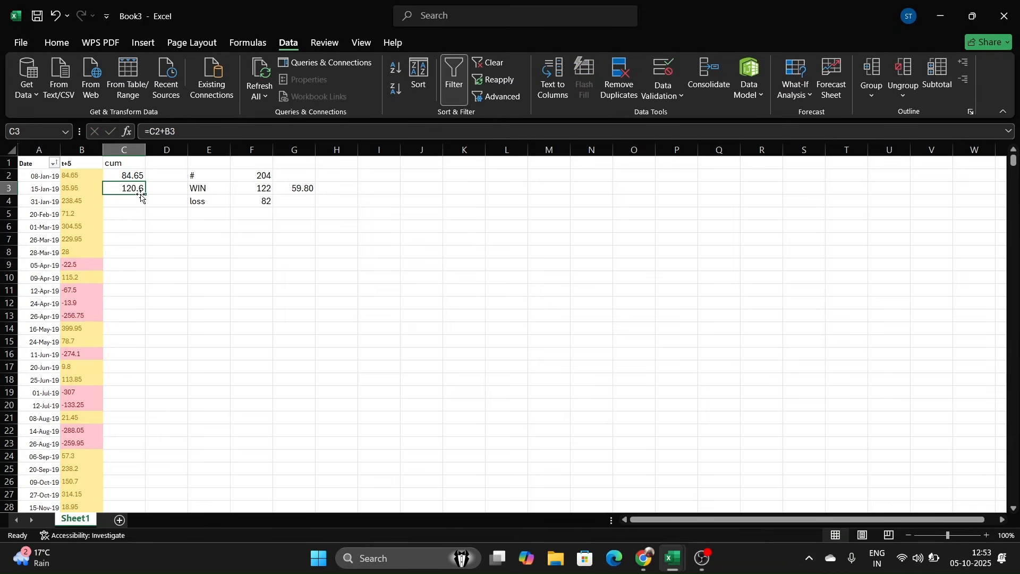
left_click_drag(140, 198, 139, 481)
scroll(382, 399, "up", 20)
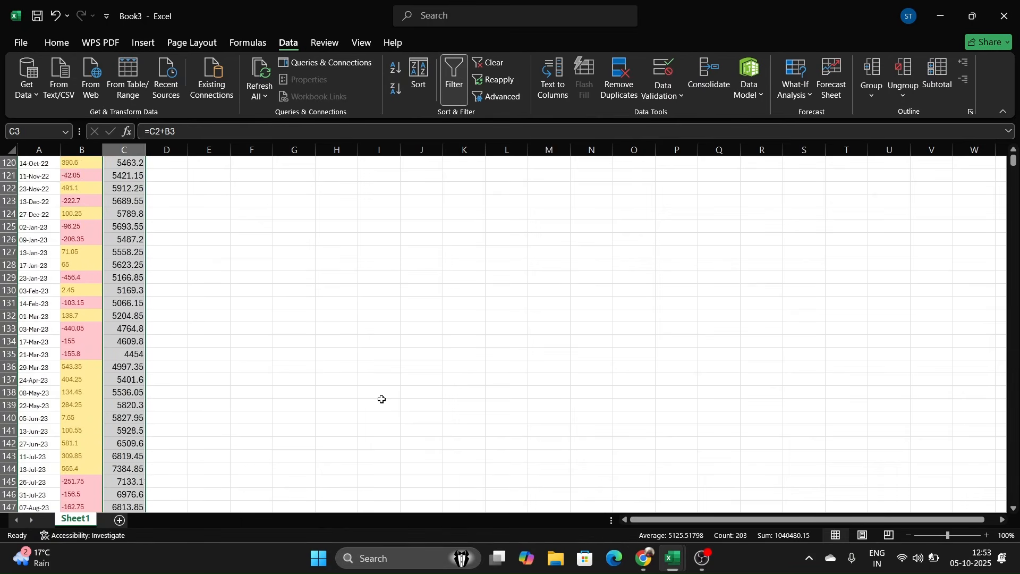
scroll(382, 400, "up", 20)
left_click(380, 367)
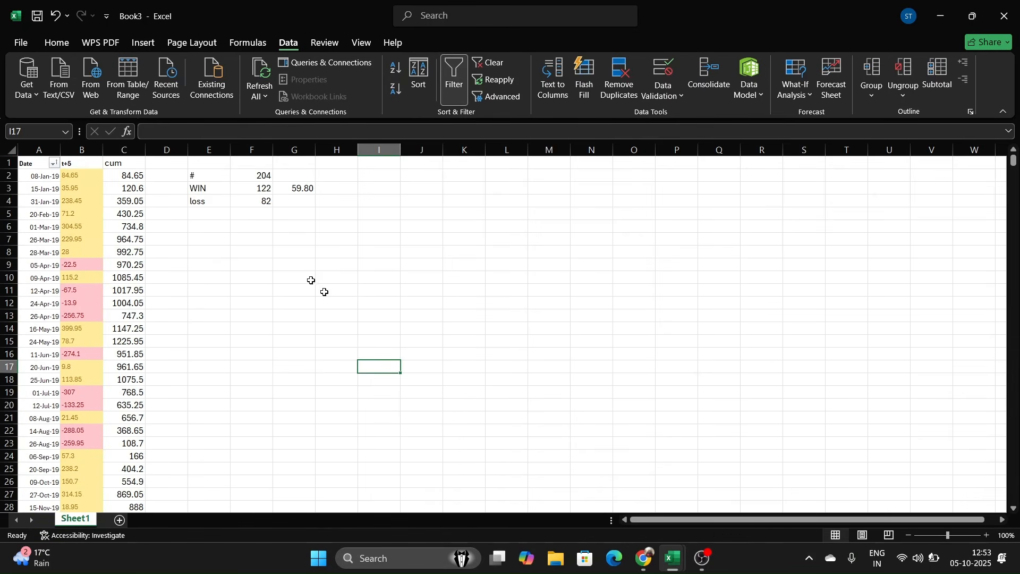
- Remove the filter from the Date column
left_click(124, 149)
left_click(41, 151, "ctrl")
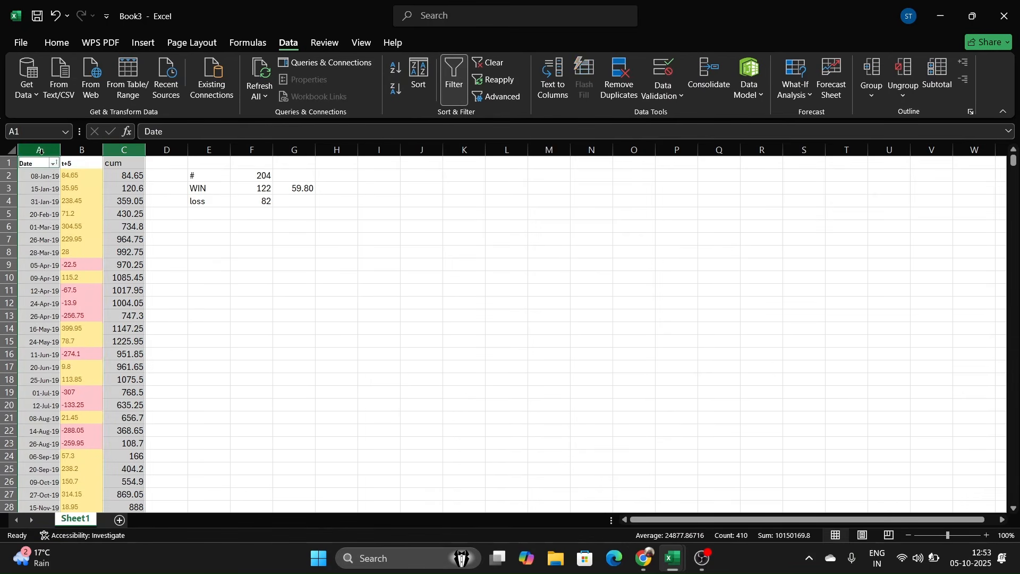
left_click(293, 355)
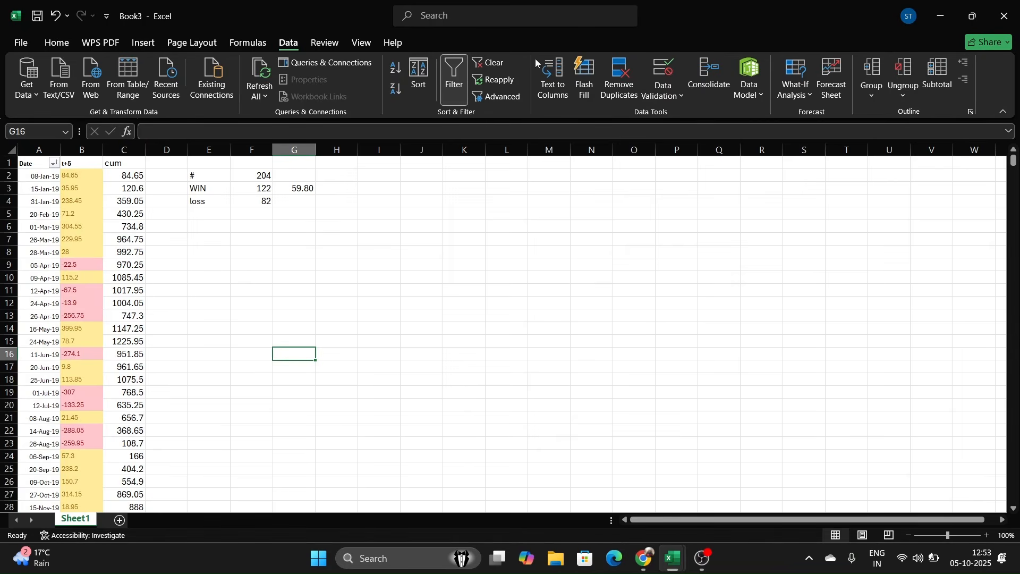
left_click(454, 77)
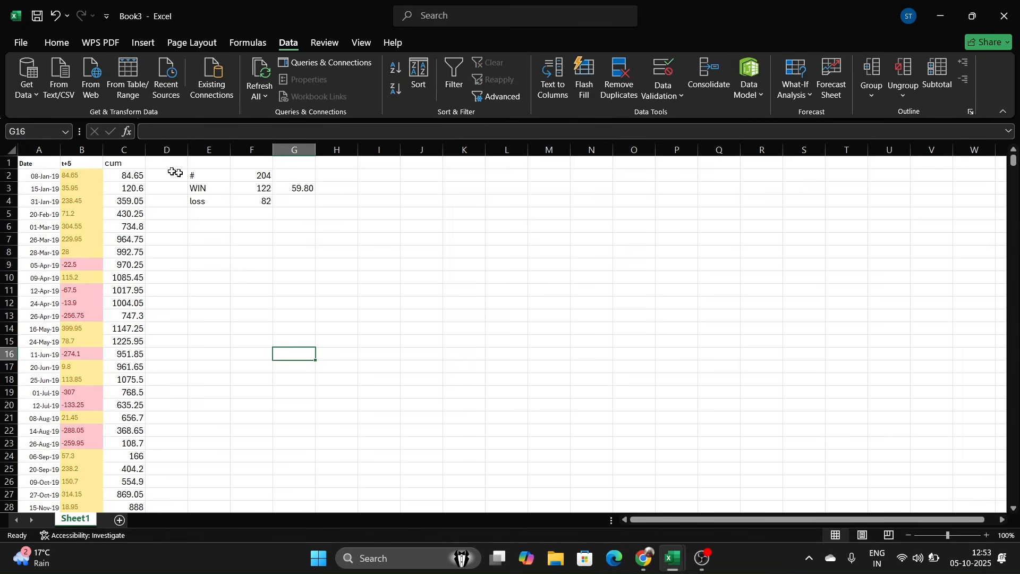
- Try to insert a 2-D line chart from the Date and cum columns with the extra cell G16 still selected
left_click(124, 150, "ctrl")
left_click(33, 153, "ctrl")
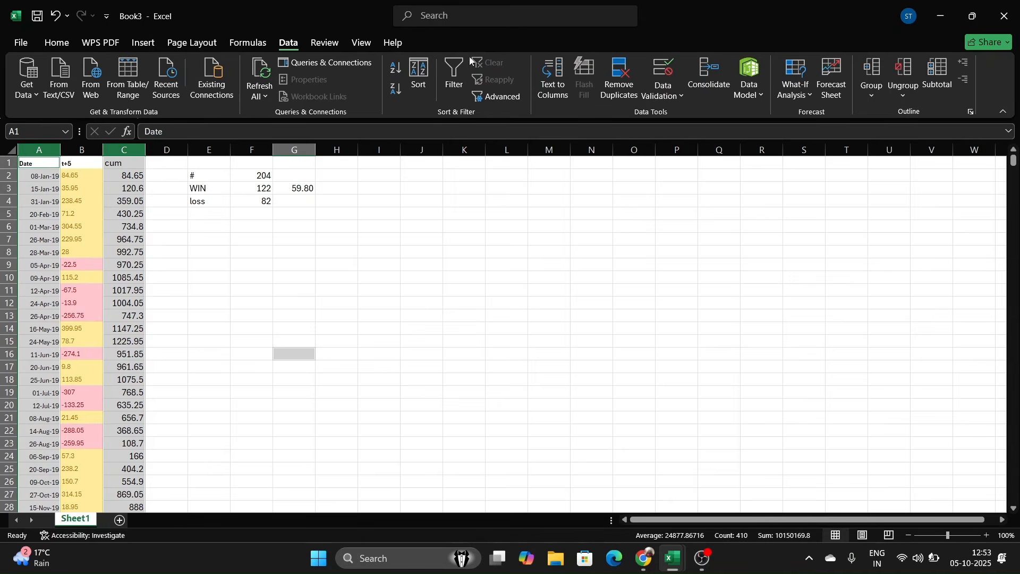
left_click(153, 46)
left_click(385, 80)
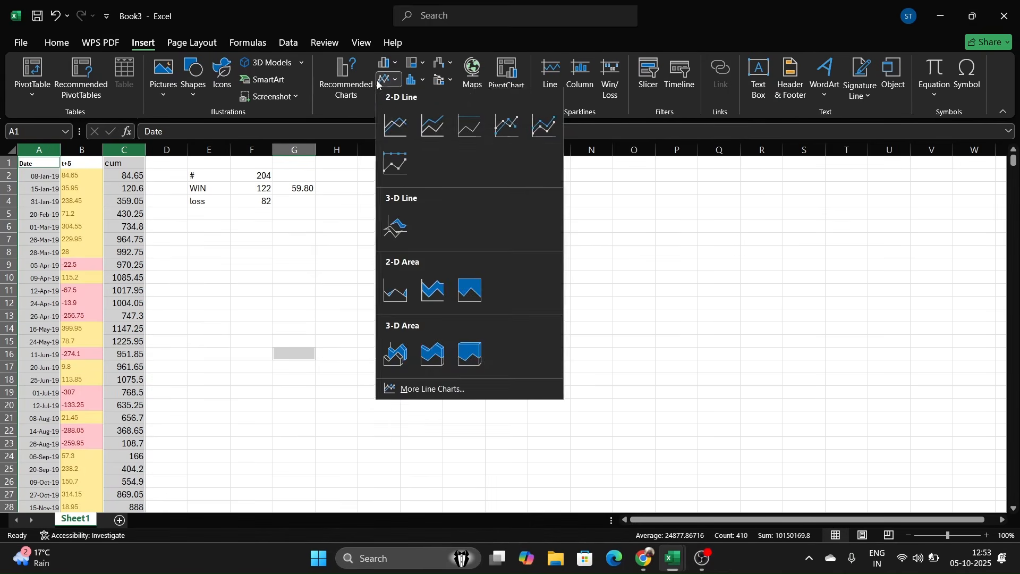
left_click(400, 125)
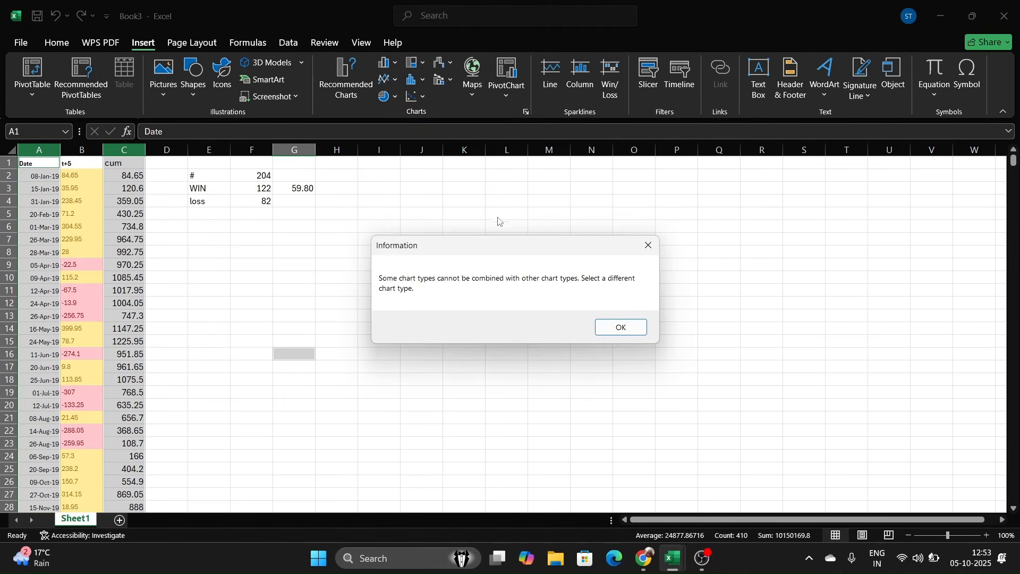
left_click(619, 327)
left_click(429, 275)
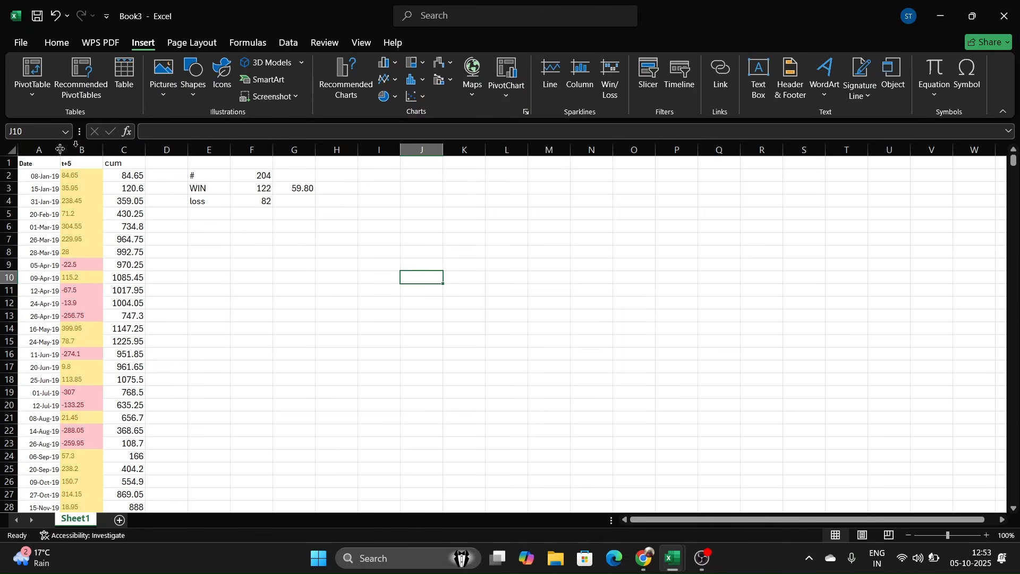
- Insert a 2-D line chart of cum against Date from columns A and C, and place it over about columns J to Q, near row 1
left_click(39, 149)
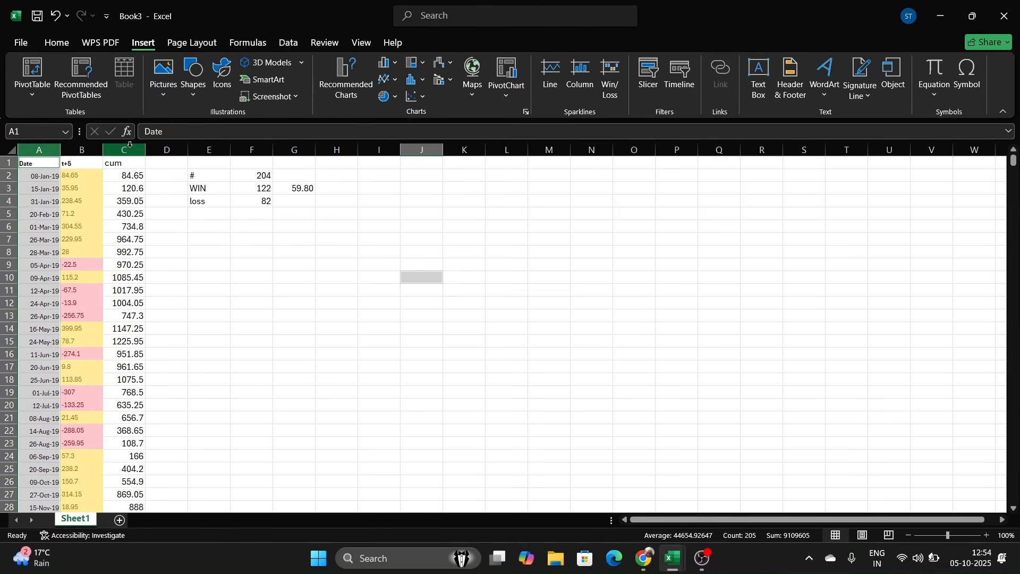
left_click(127, 148, "ctrl")
left_click(355, 301)
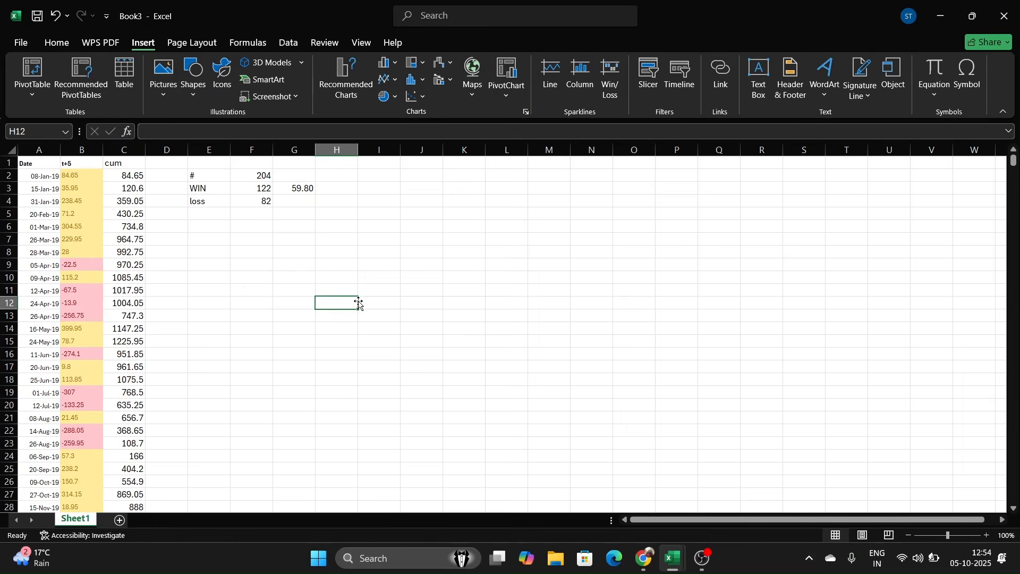
left_click(33, 153)
left_click(127, 149, "ctrl")
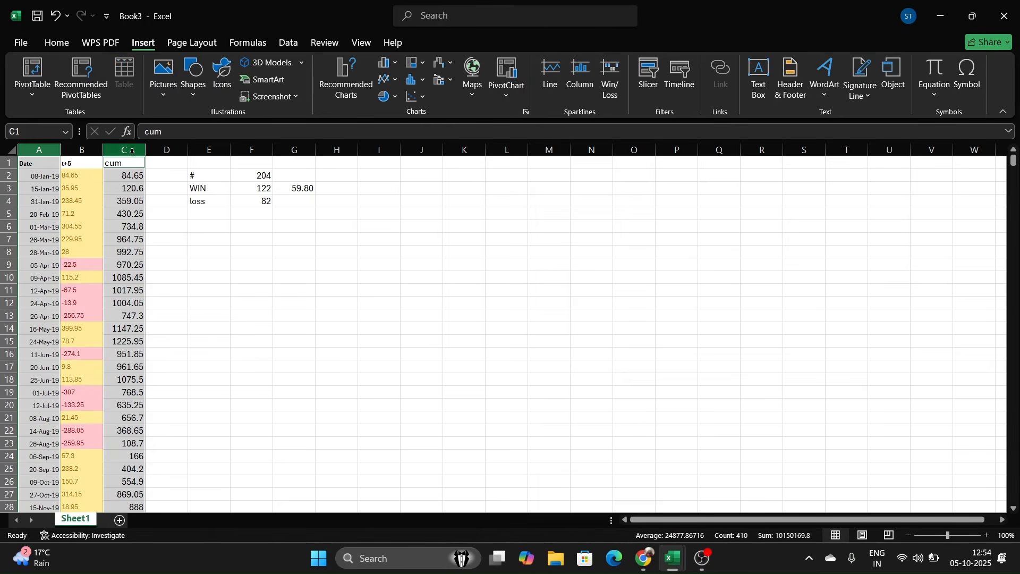
left_click(388, 82)
left_click(407, 123)
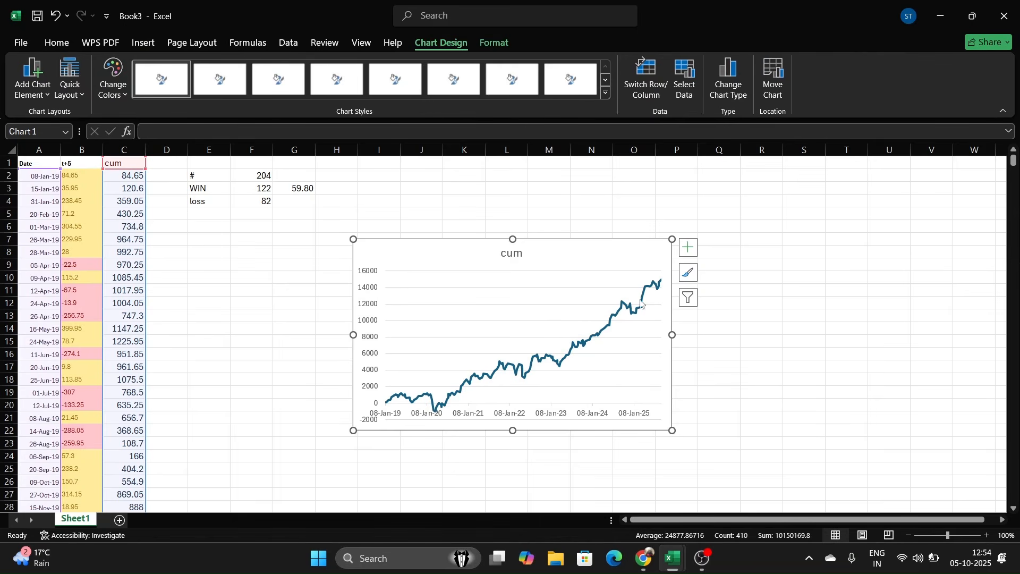
left_click_drag(444, 262, 496, 189)
left_click(491, 188)
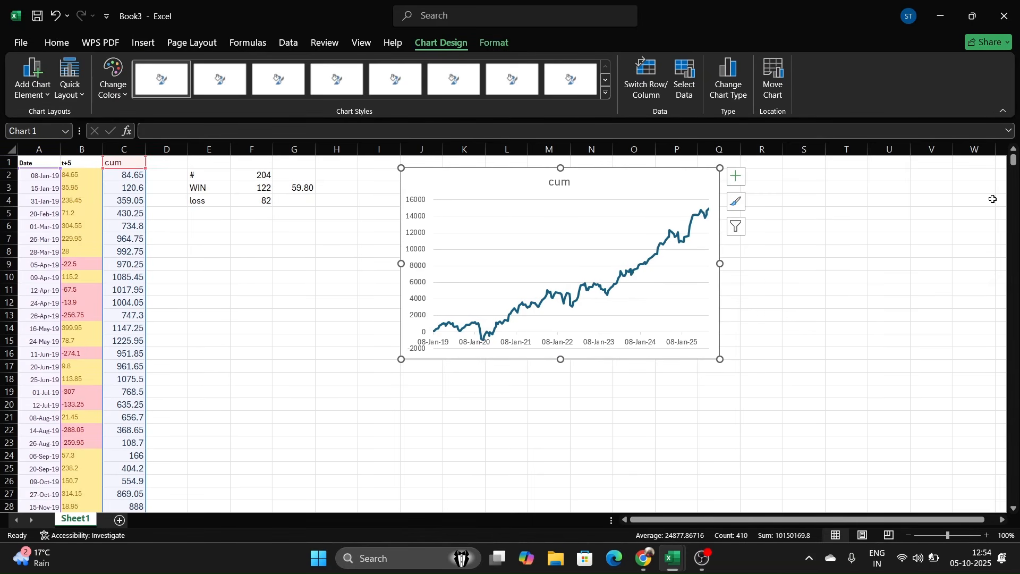
- Enter the label Net pnl in E5, below loss
left_click(203, 214)
key("Caps_Lock")
type("N")
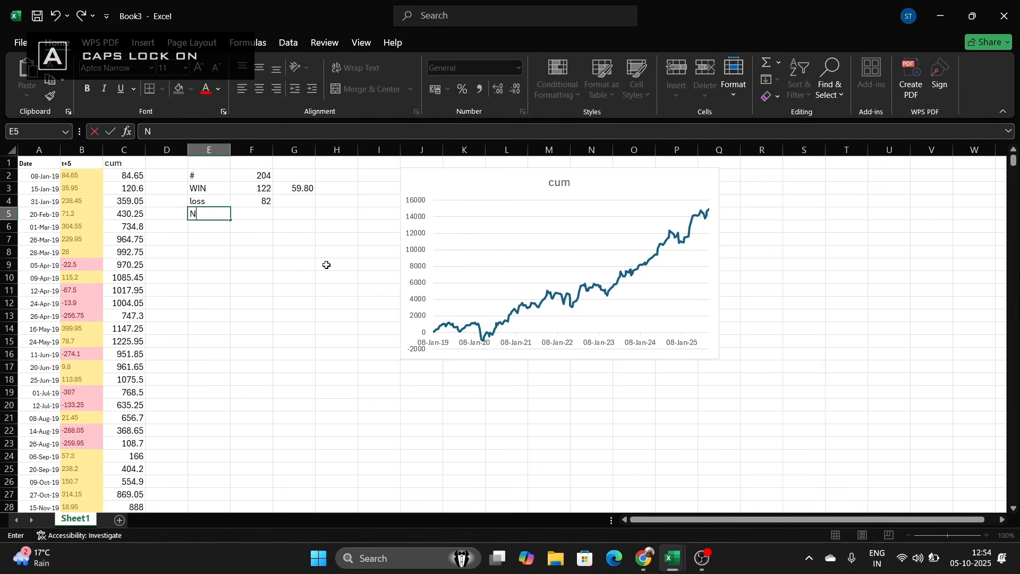
key("Caps_Lock")
type("et p")
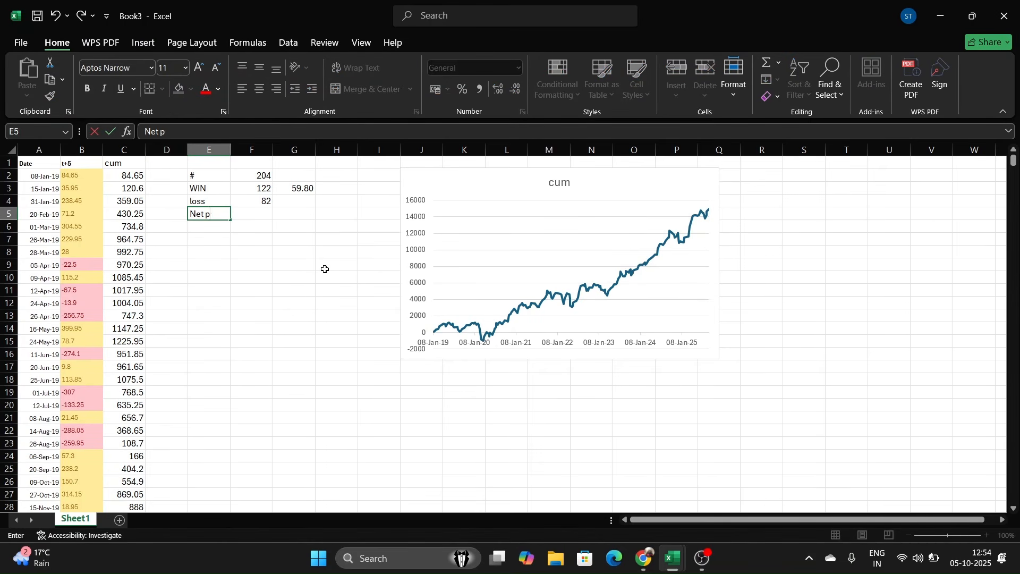
type("nl")
key("Tab")
- Enter =SUM(C:C) in F5 beside Net pnl to total the whole cum column
type("=")
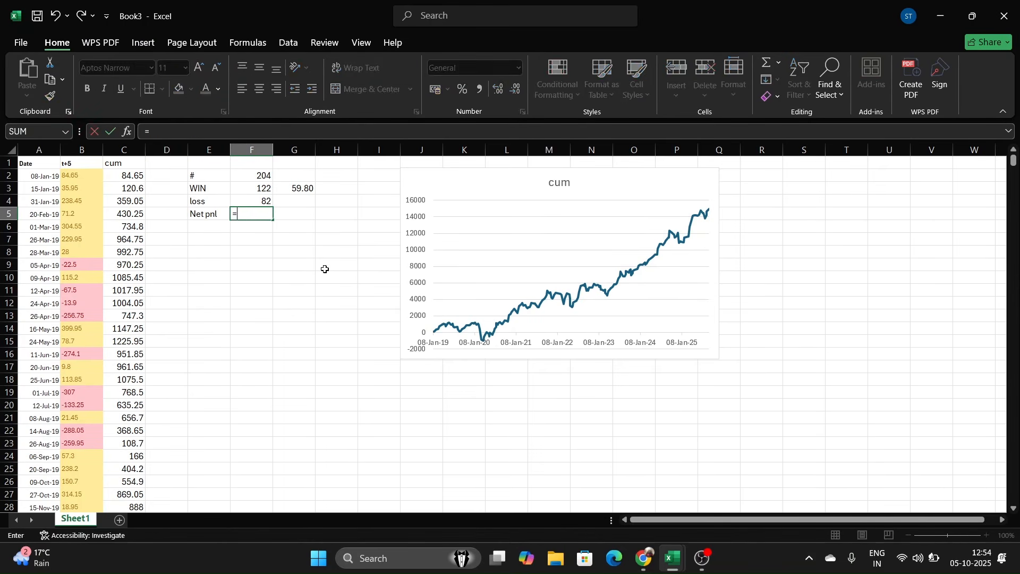
type("sum")
key("Tab")
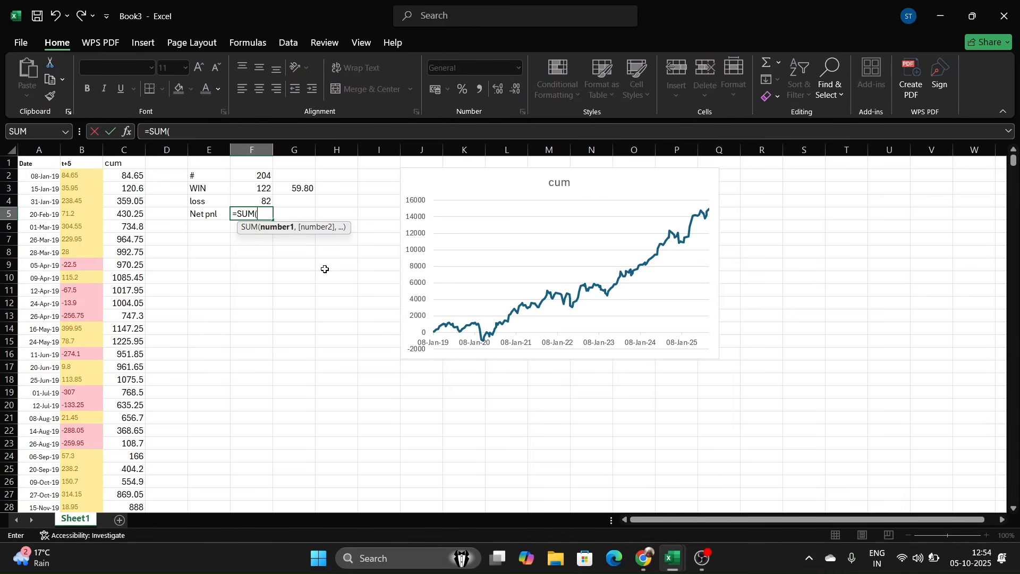
left_click(127, 150)
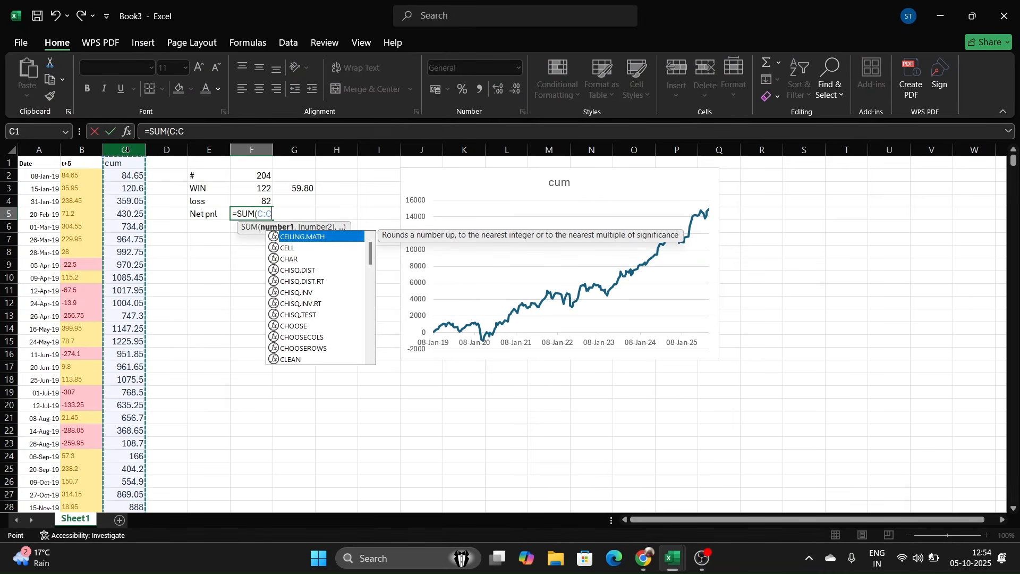
key("Return")
key("Up")
key("Right")
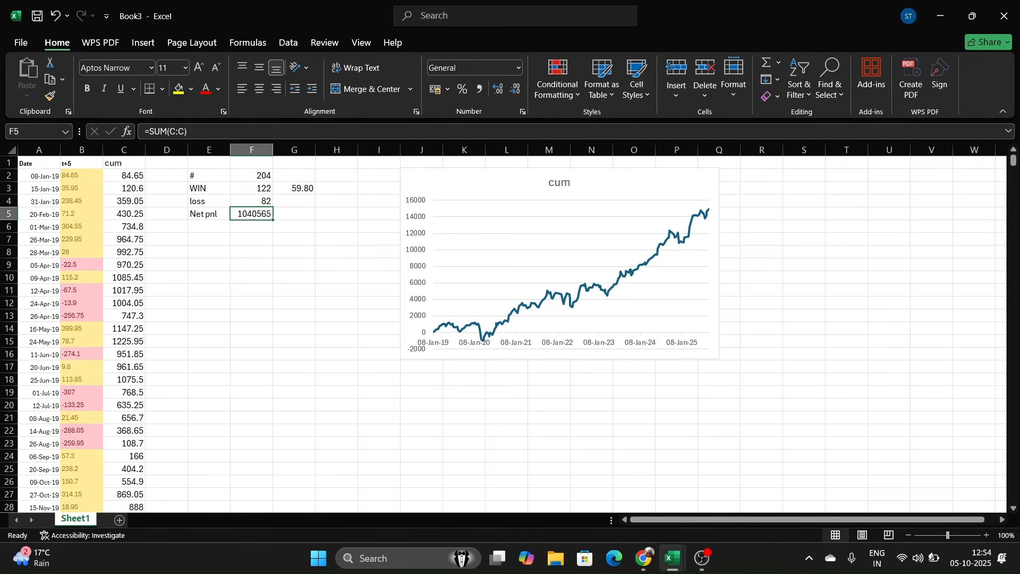
- Change the Net pnl formula in F5 to sum the t+5 column instead, =SUM(B:B)
left_click(171, 129)
key("BackSpace")
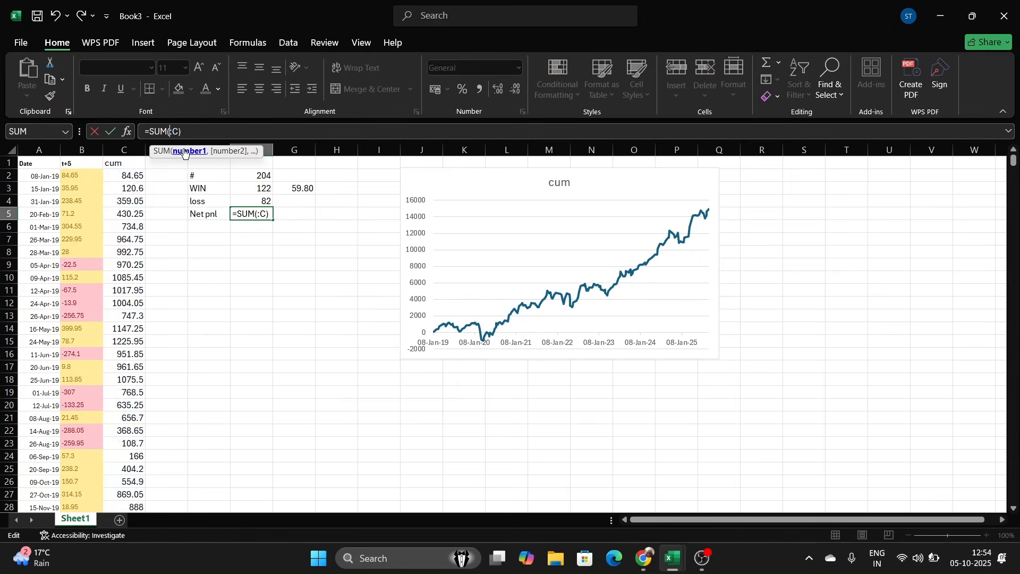
type("b:")
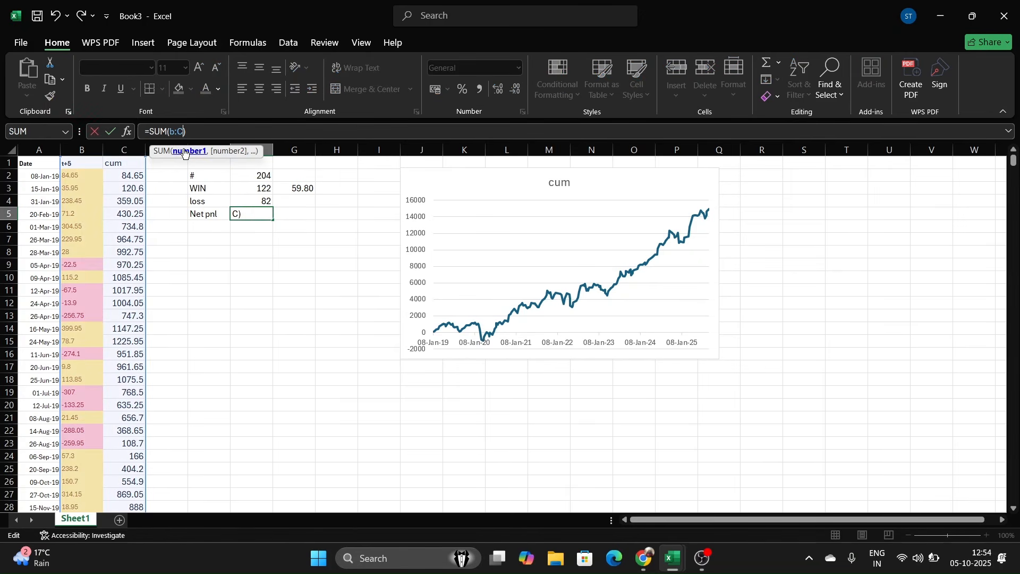
key("BackSpace")
type("b")
key("Return")
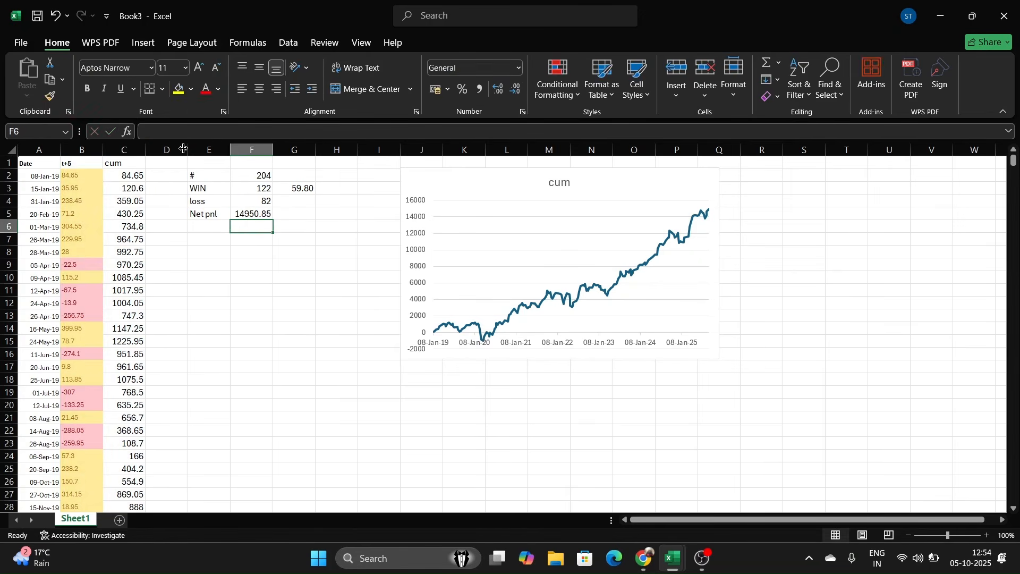
key("Up")
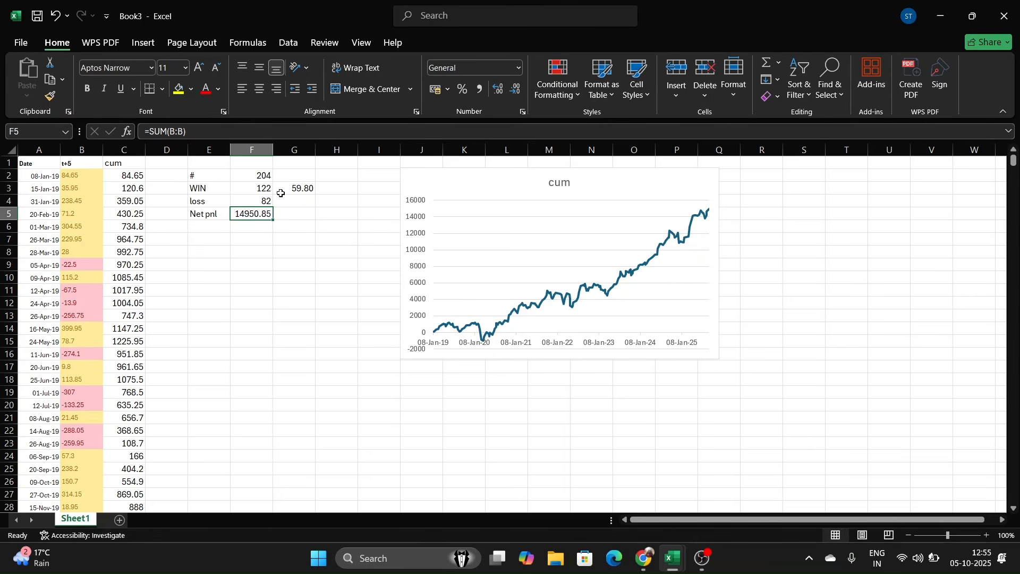
- Make the WIN row in E3:G3 and the Net pnl row in E5:F5 bold
left_click(304, 191)
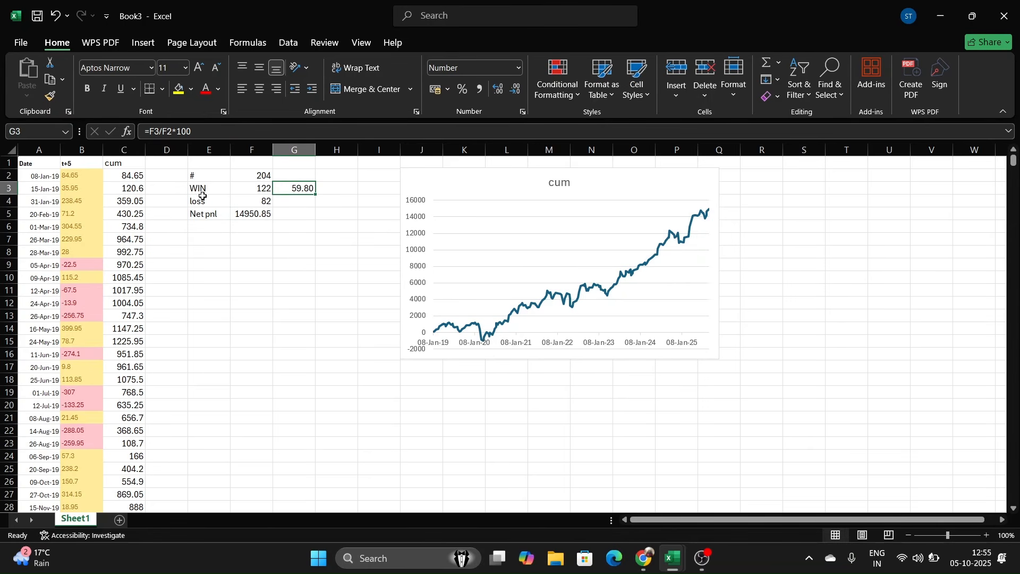
left_click_drag(201, 192, 295, 195)
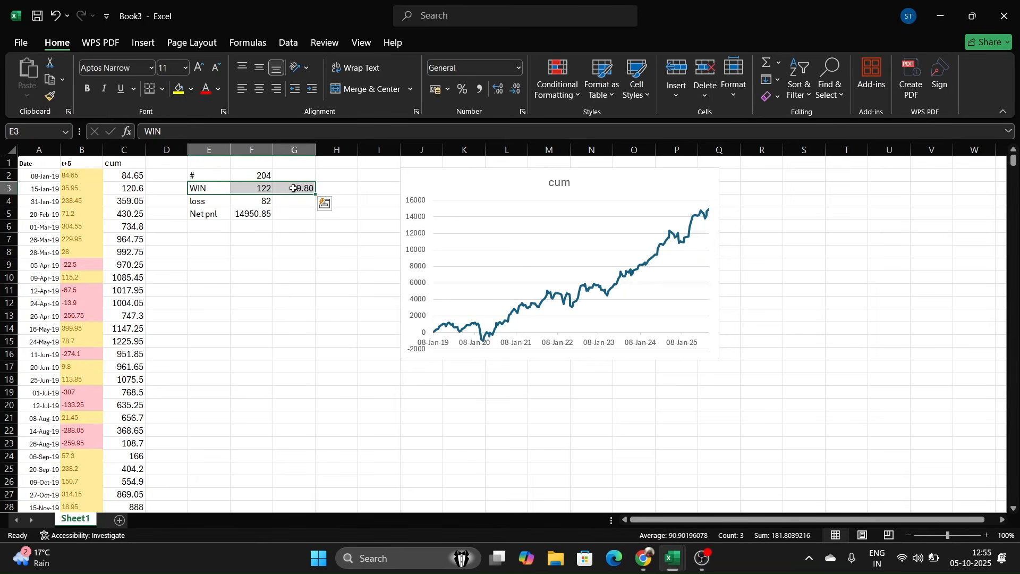
key("ctrl+b")
left_click(292, 279)
left_click(203, 216)
left_click_drag(203, 217, 244, 218)
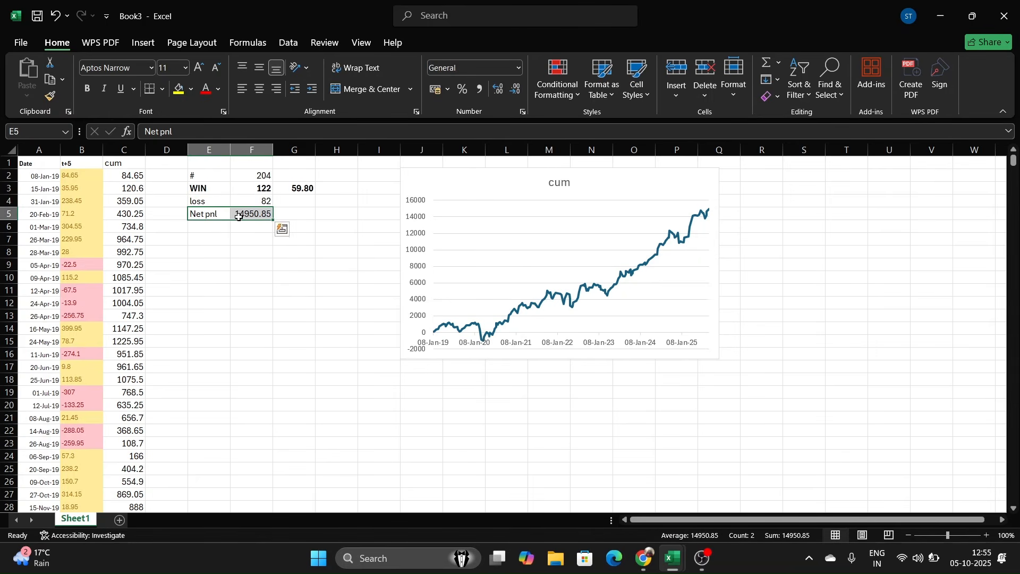
key("ctrl+b")
left_click(276, 344)
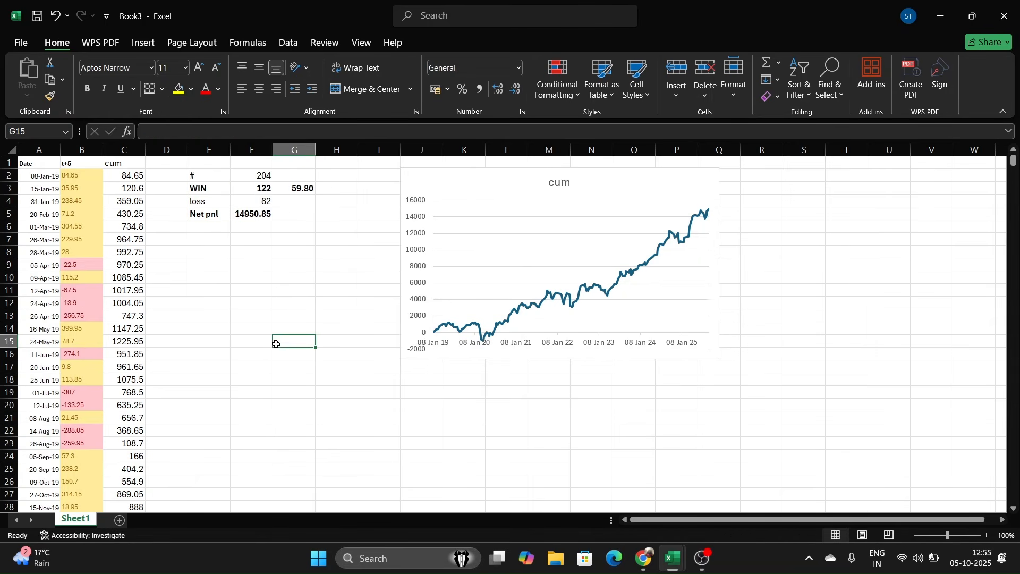
- Enter the label avg in E7, leaving one blank row below Net pnl
left_click(204, 239)
type("avg")
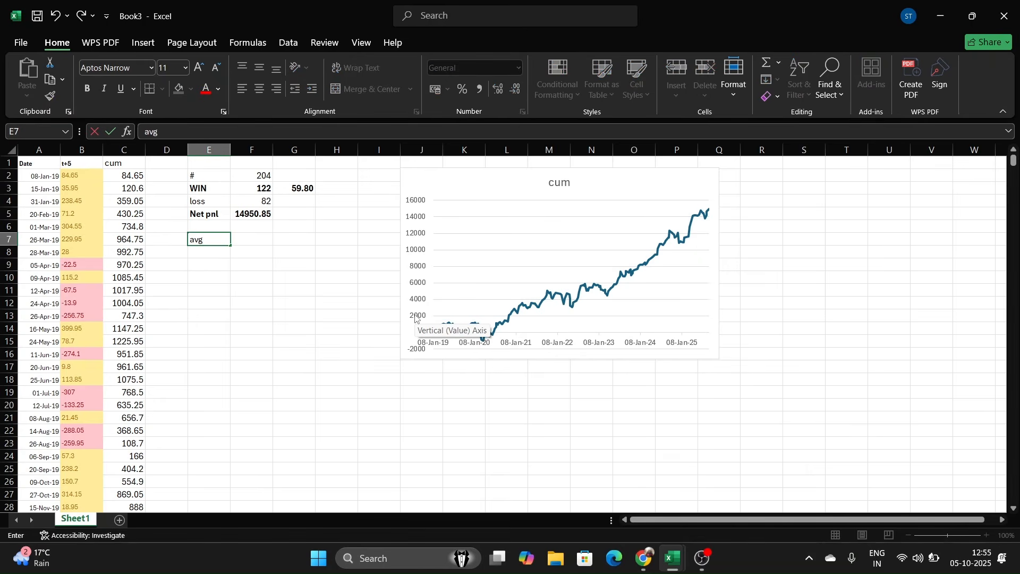
key("Tab")
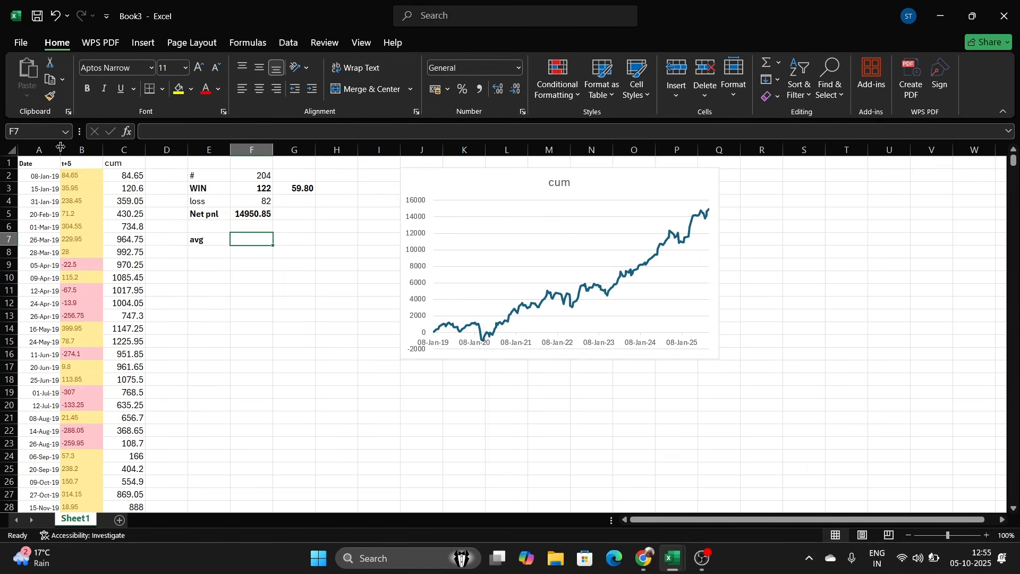
left_click(78, 148)
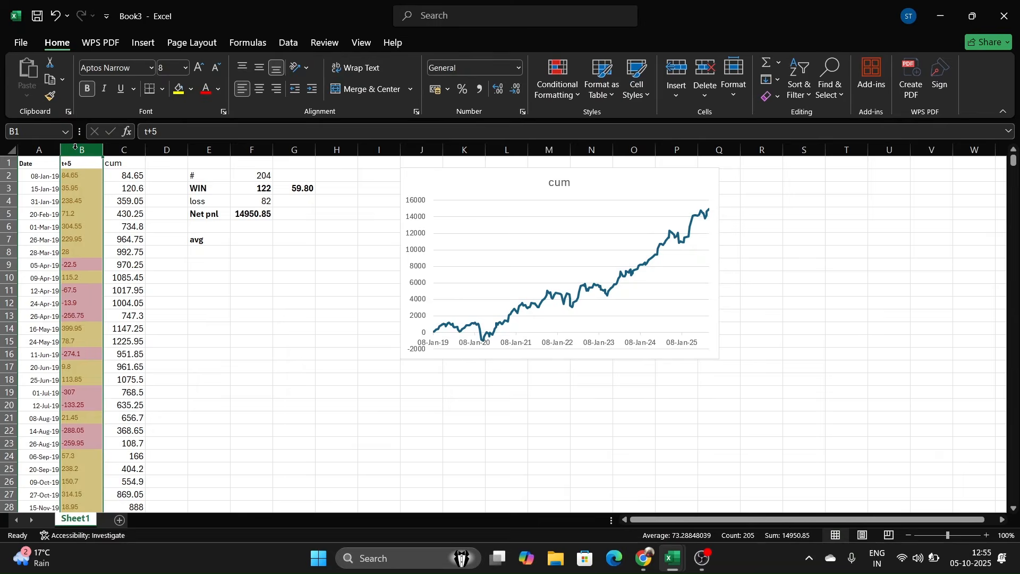
key("Down")
key("Right")
key("Right")
key("Right")
key("Right")
key("Right")
key("Down")
key("Down")
key("Down")
key("Down")
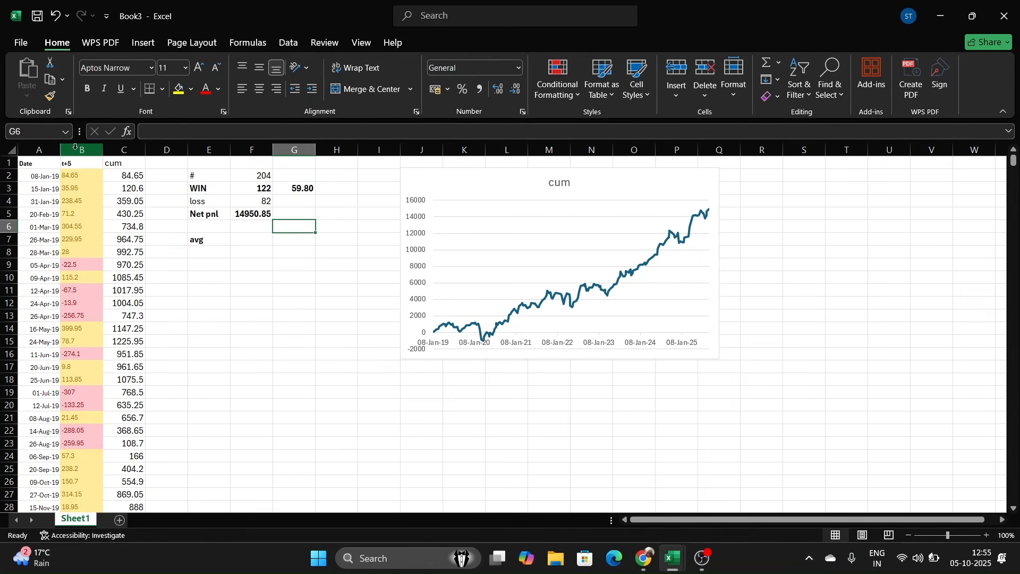
key("Down")
key("Left")
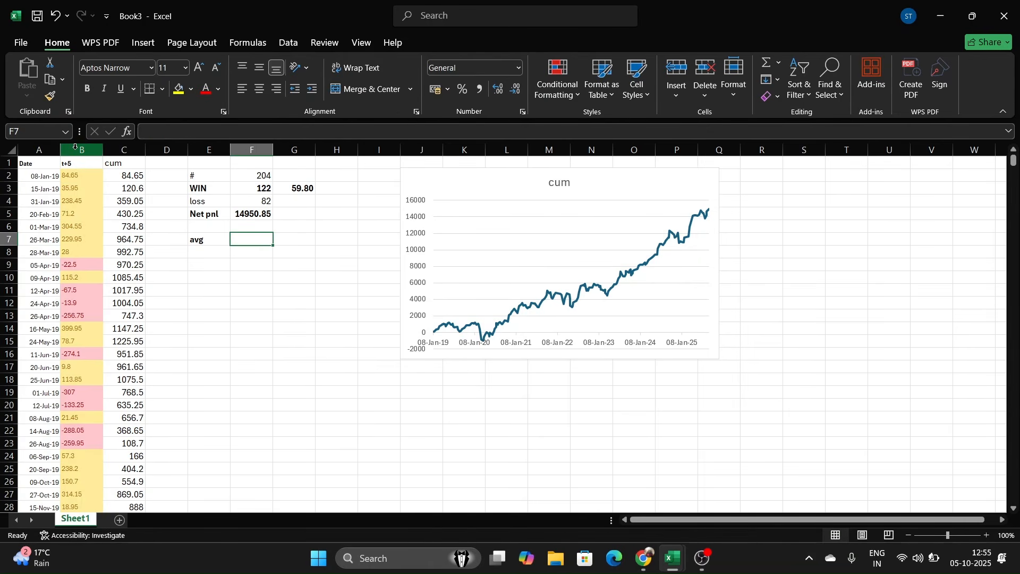
- Calculate the average of the t+5 column in F7 with =AVERAGE(B:B)
type("=")
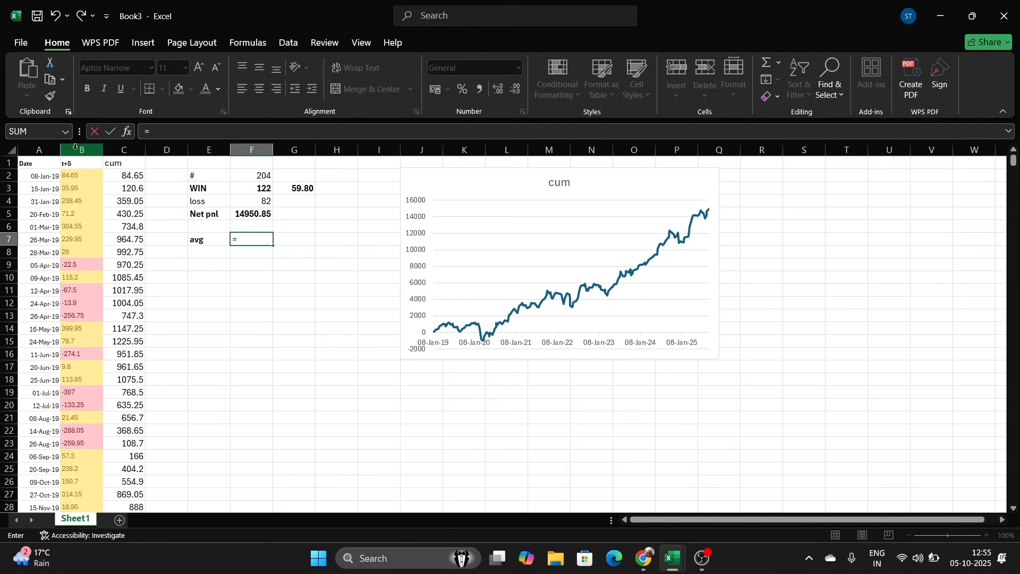
type("aver")
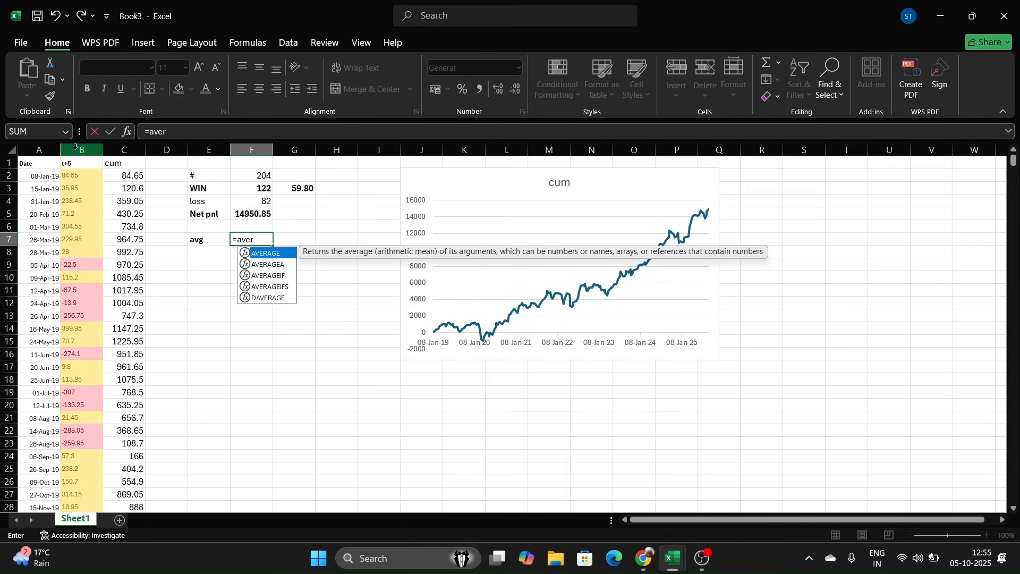
key("Tab")
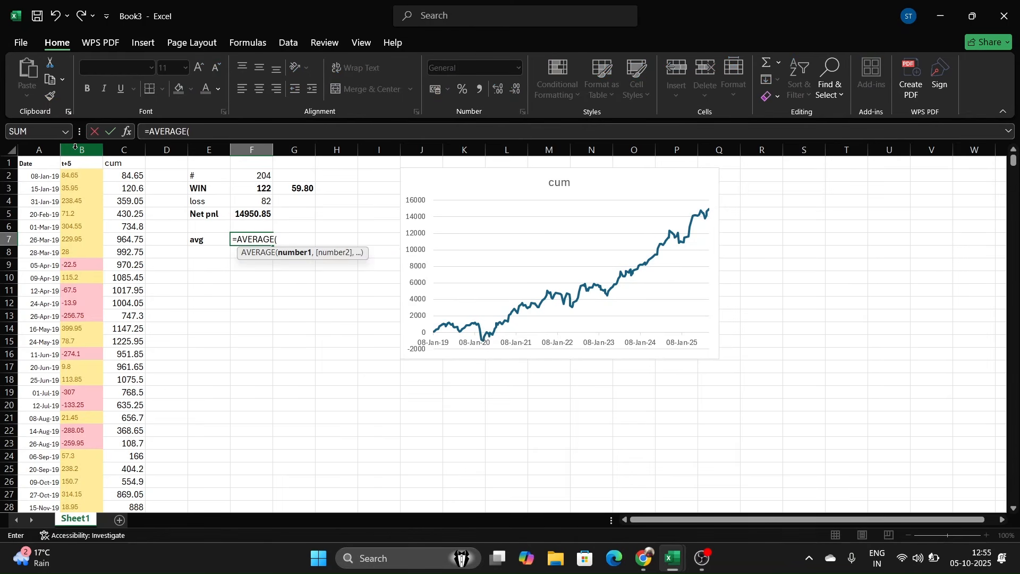
left_click(74, 147)
key("Return")
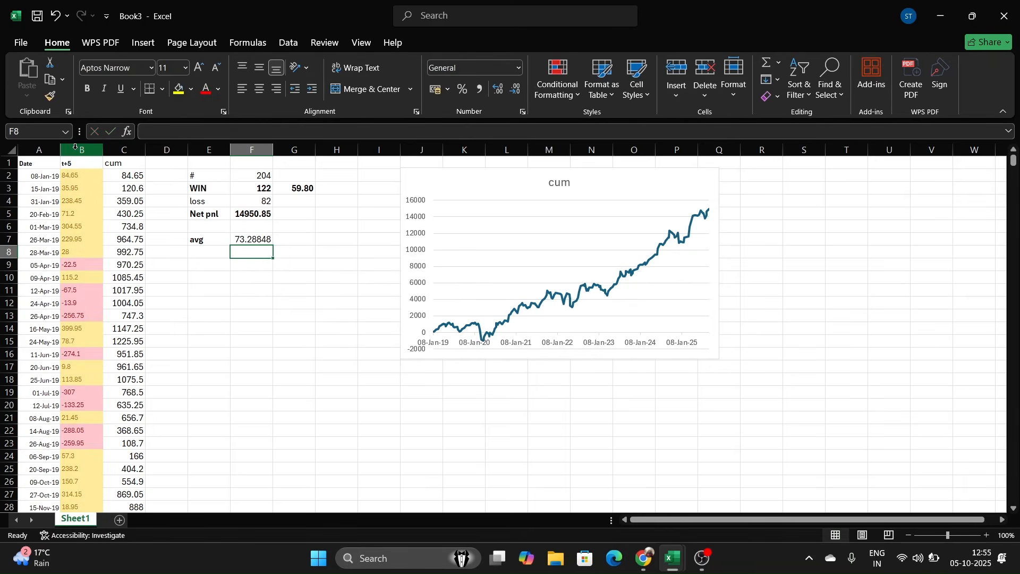
- Reduce the average in F7 to two decimal places
key("Up")
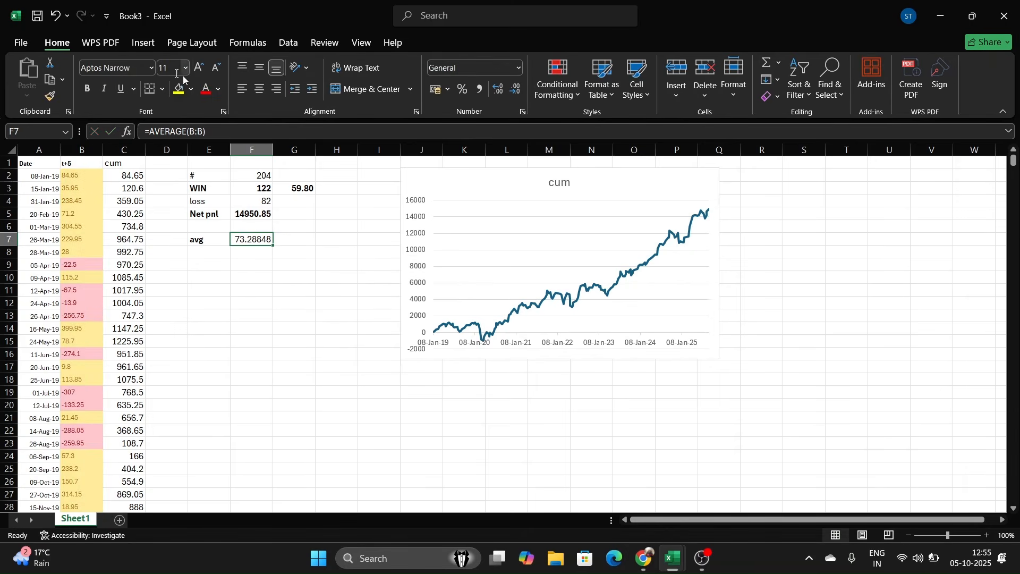
left_click(519, 91)
left_click(519, 91)
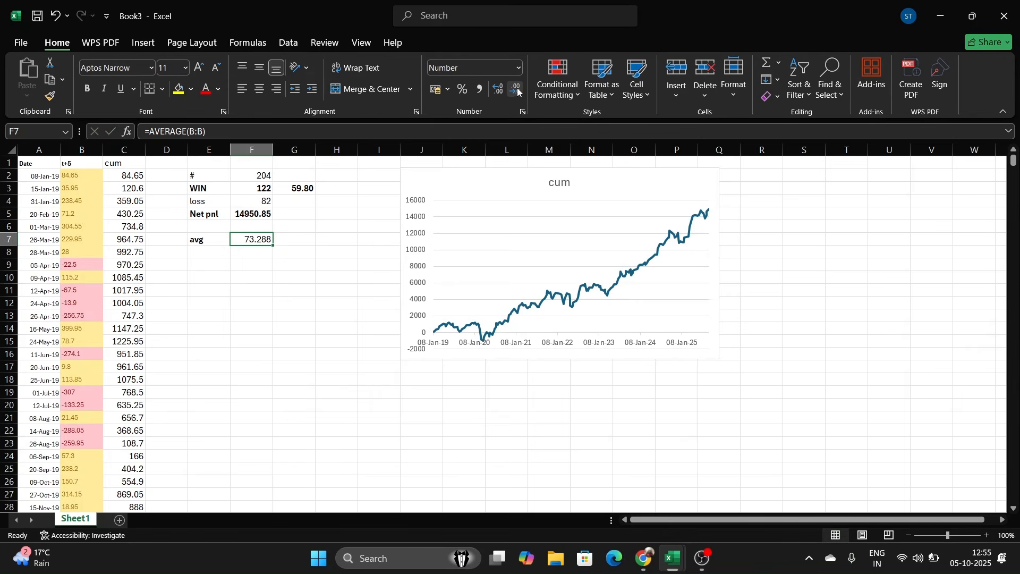
left_click(514, 95)
- Enter the labels avg win in E8 and avg loss in E9, keeping F9 empty
left_click(211, 253)
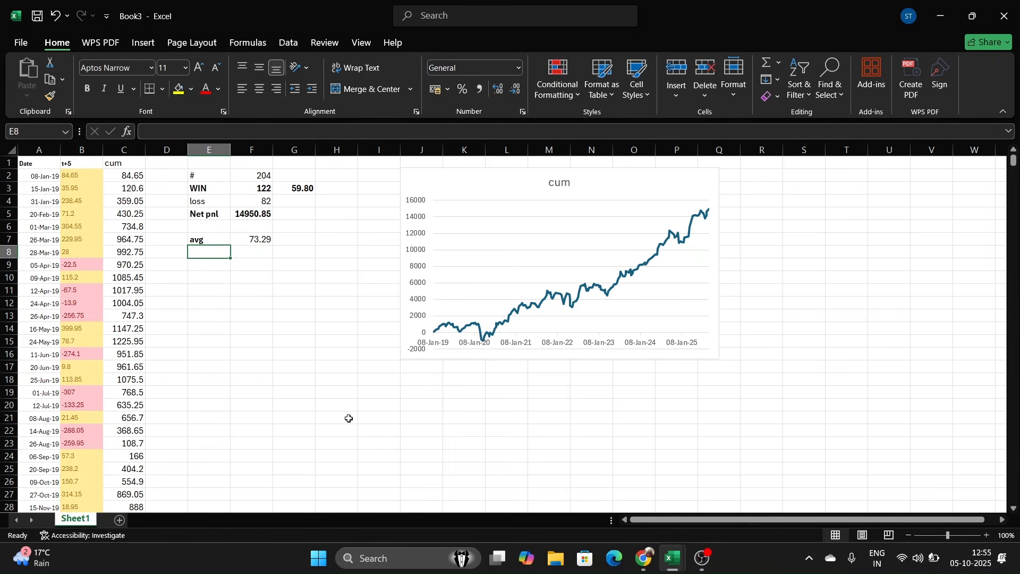
type("avg")
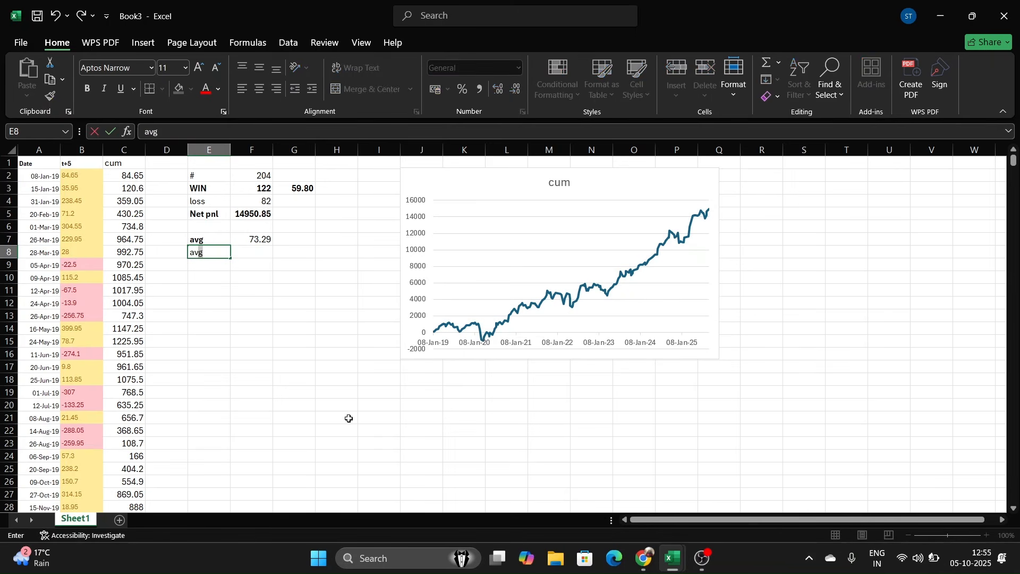
type(" win")
key("Return")
type("avg loss")
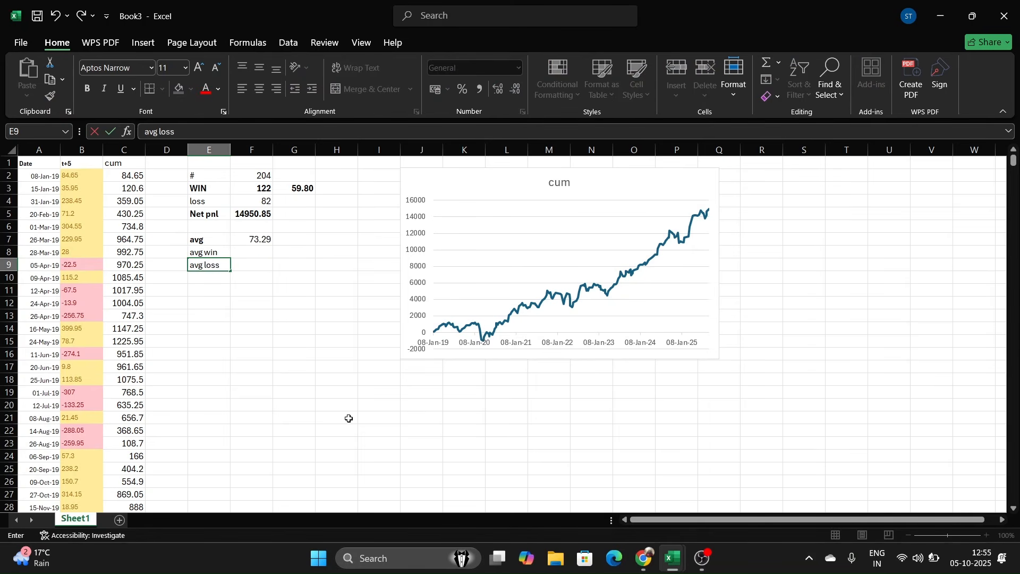
key("Right")
type("81")
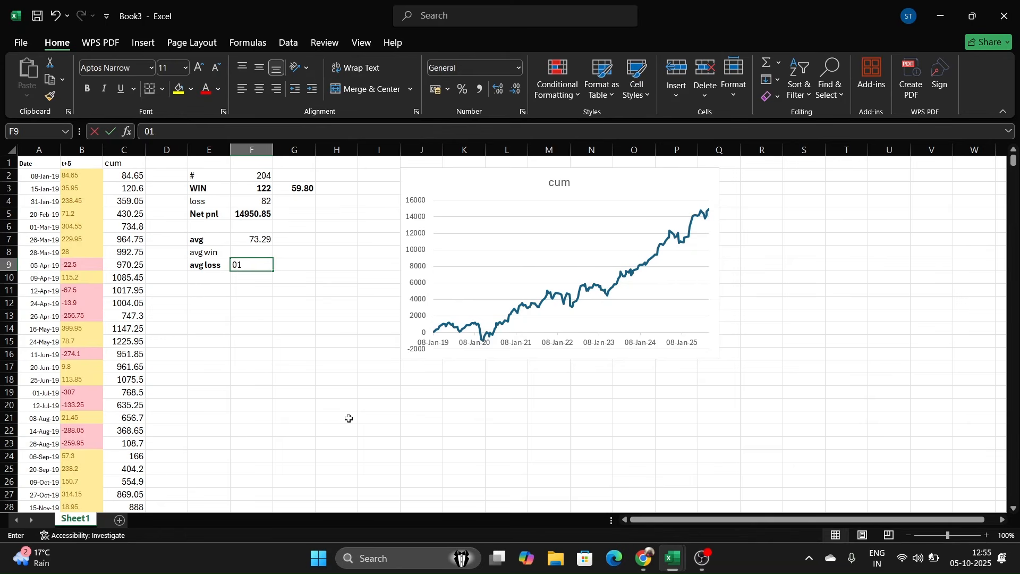
key("BackSpace")
key("BackSpace")
- Calculate the average win in F8 with AVERAGEIF over column B and the criterion ">0"
key("Up")
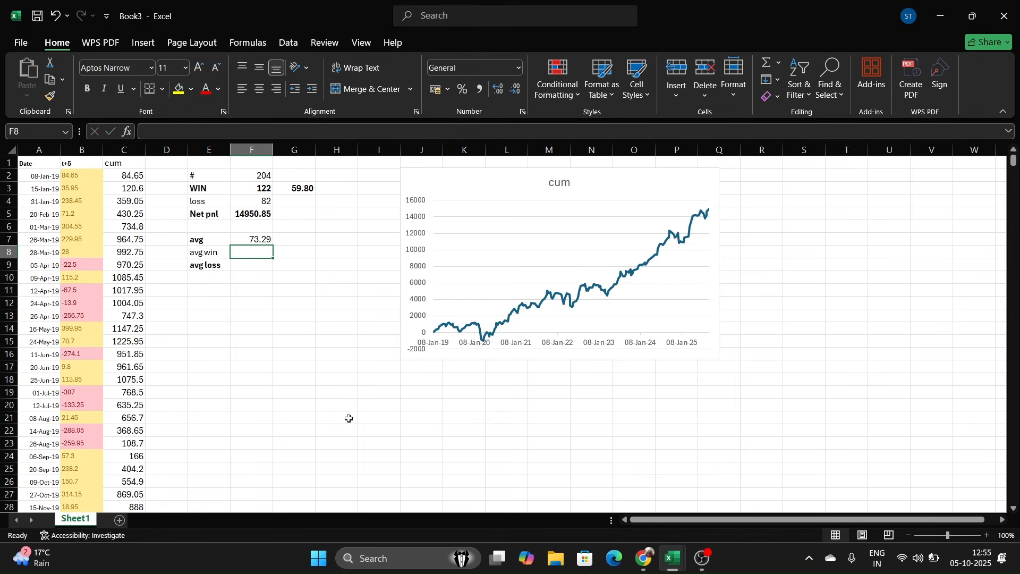
type("=aver")
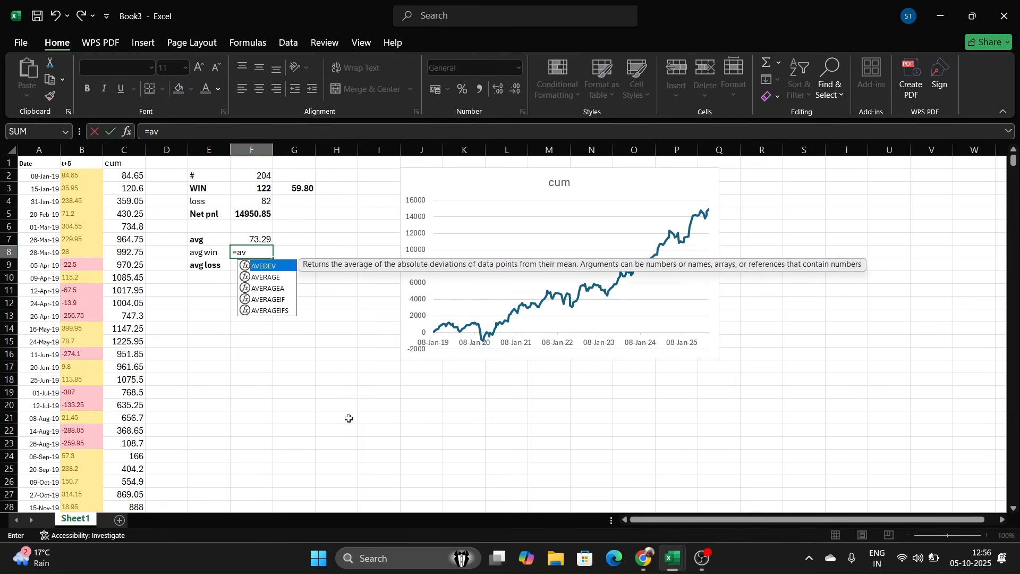
key("Down")
key("Down")
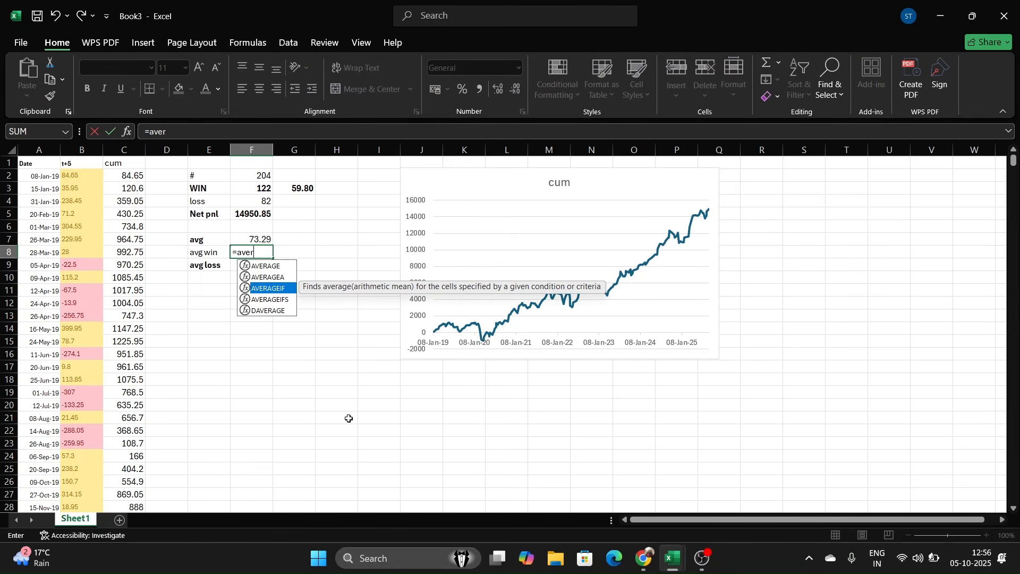
key("Tab")
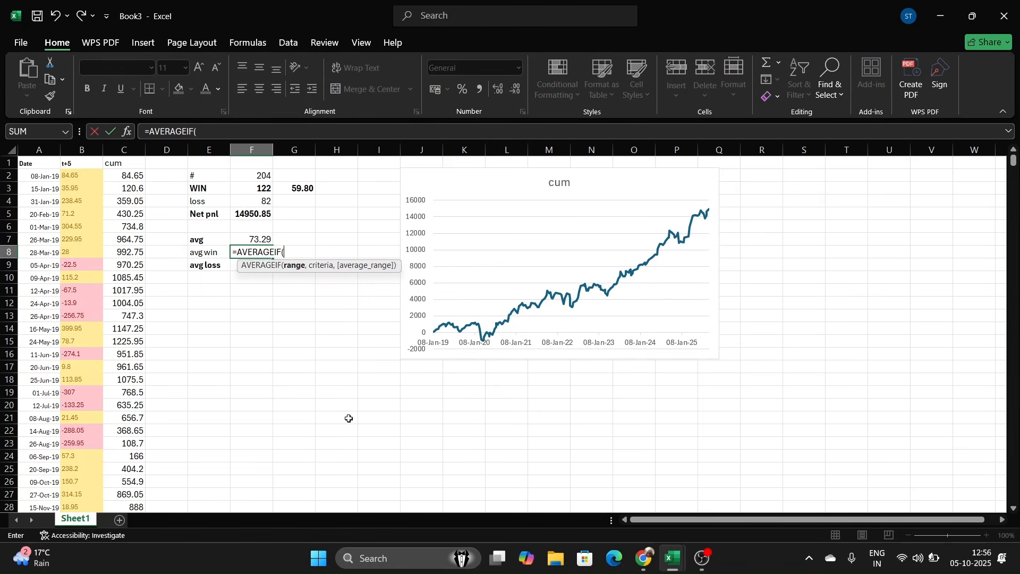
left_click(91, 150)
type(",")
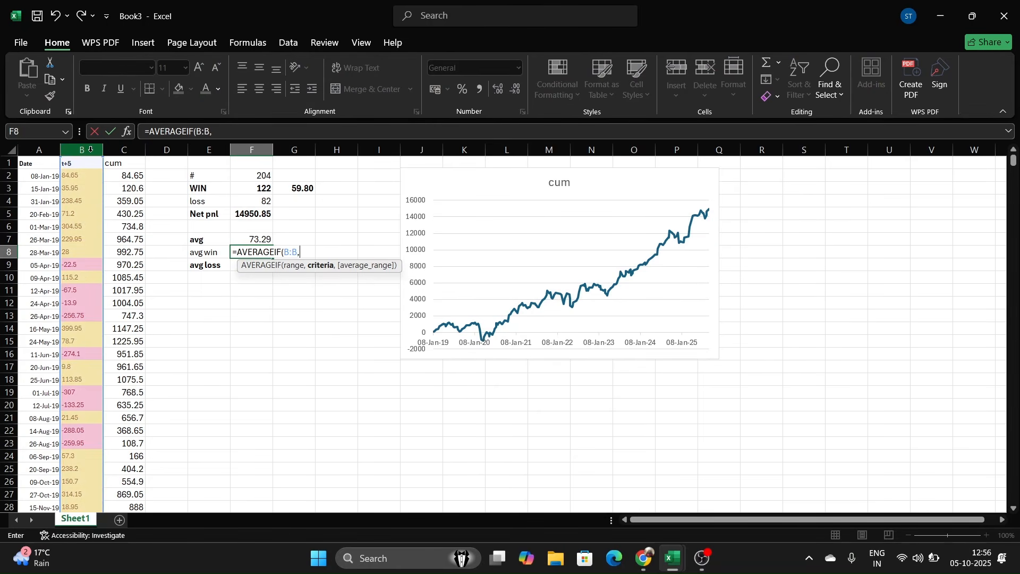
type("\">0\"")
key("Return")
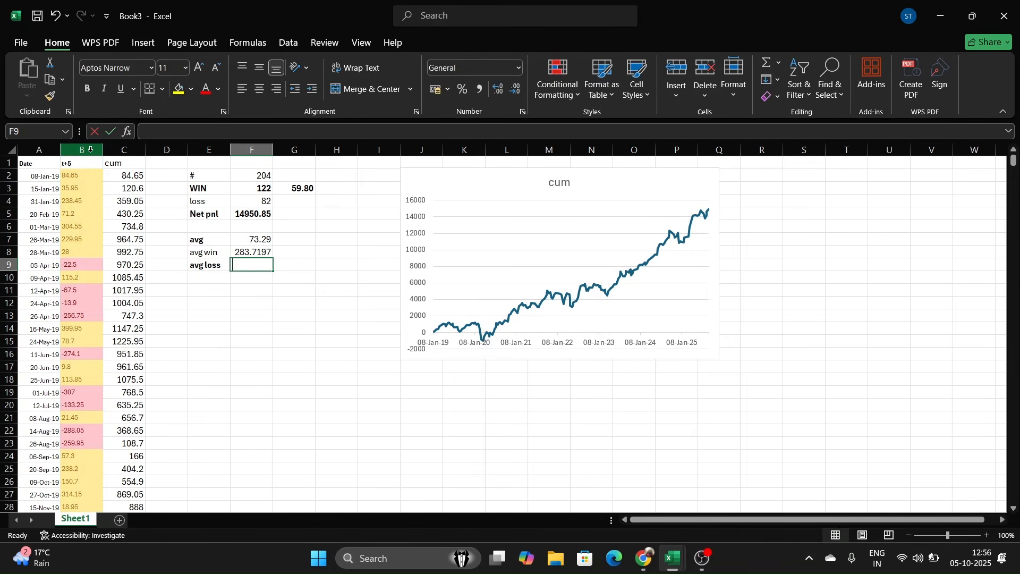
- Calculate the average loss in F9 with AVERAGEIF over column B and the criterion "<0"
type("=av")
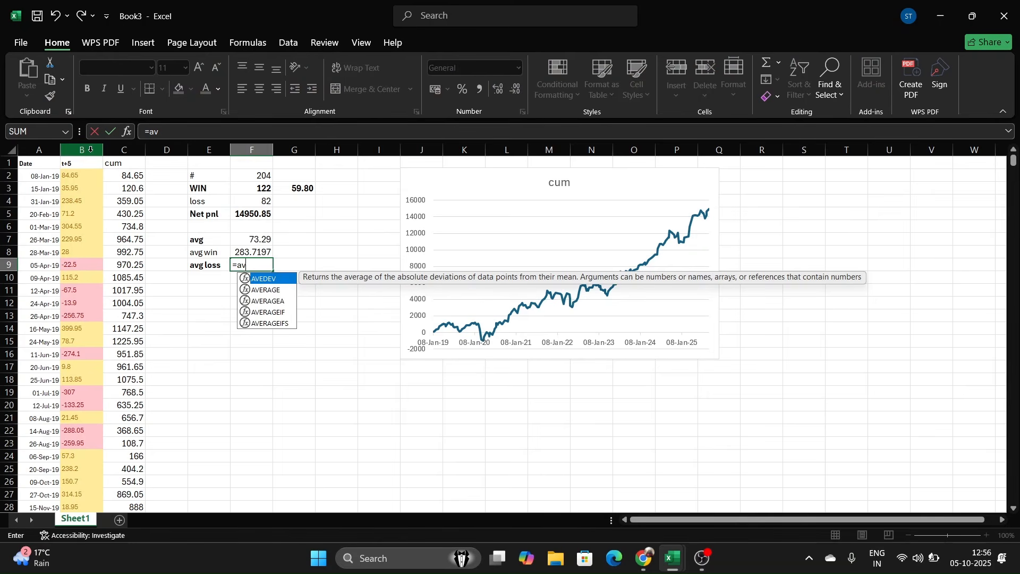
key("Down")
key("Down")
key("Down")
key("Tab")
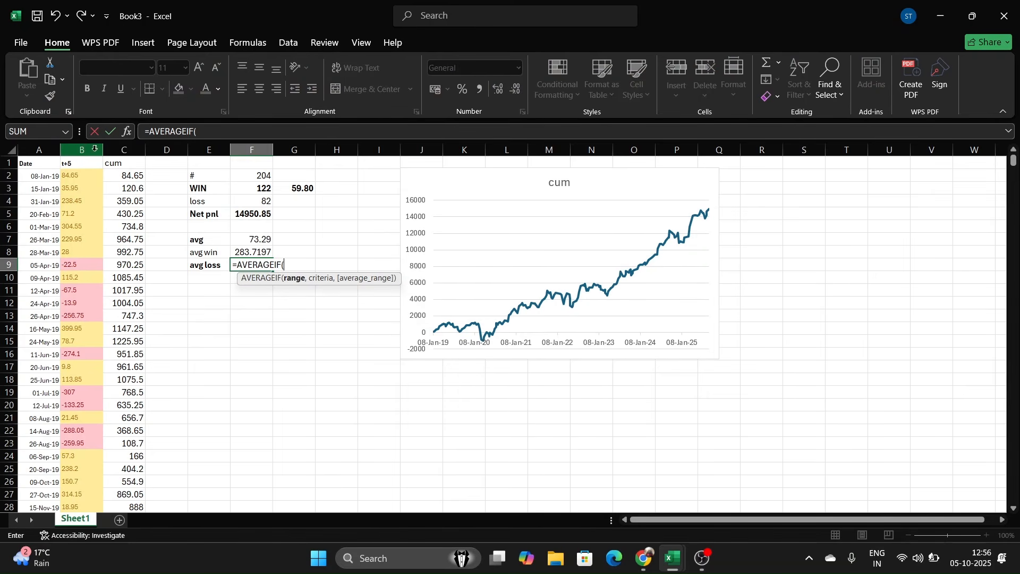
left_click(87, 149)
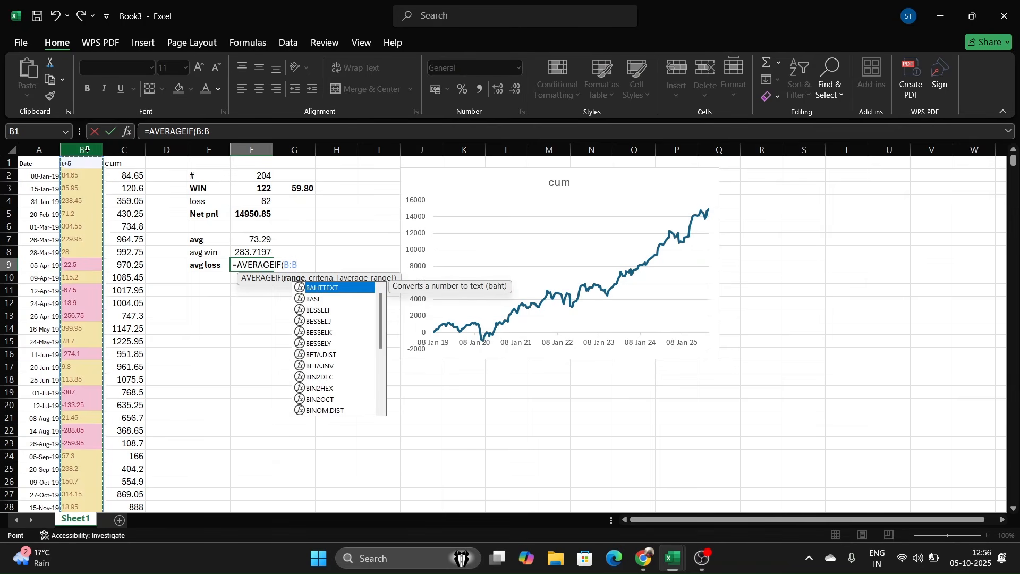
type(",")
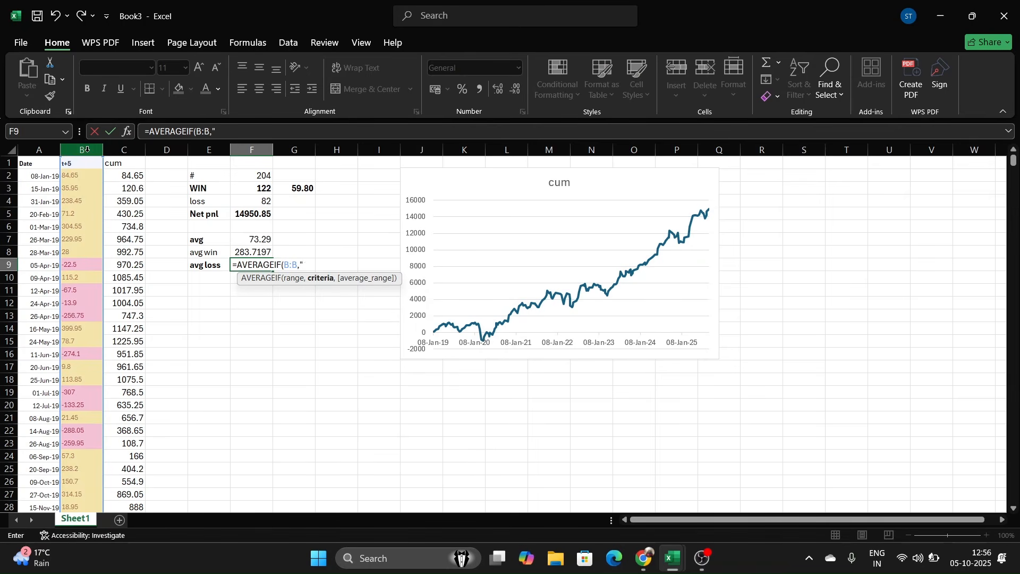
type("\"<0\"")
key("Return")
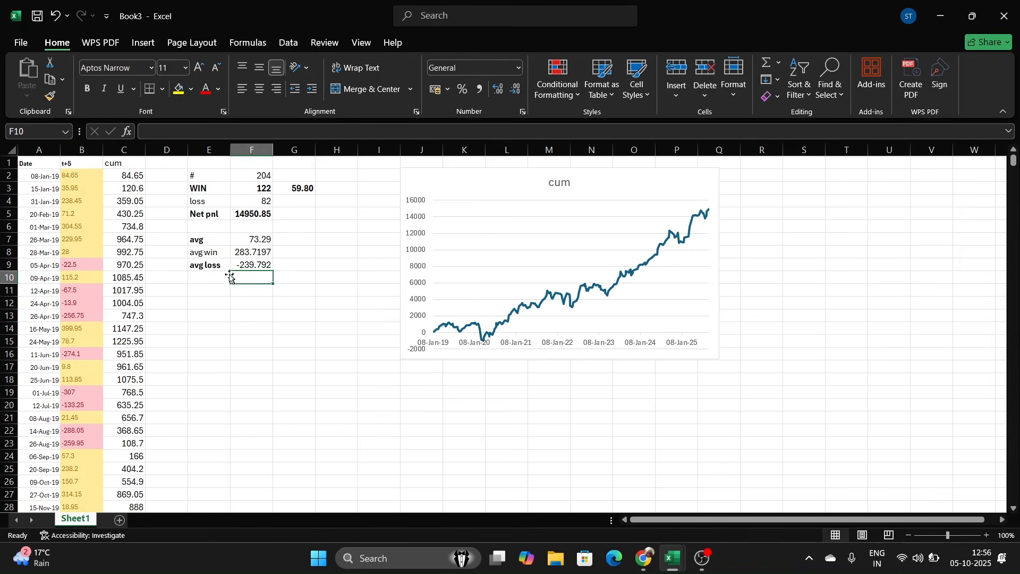
- Make the overall average value in F7 bold
left_click(248, 254)
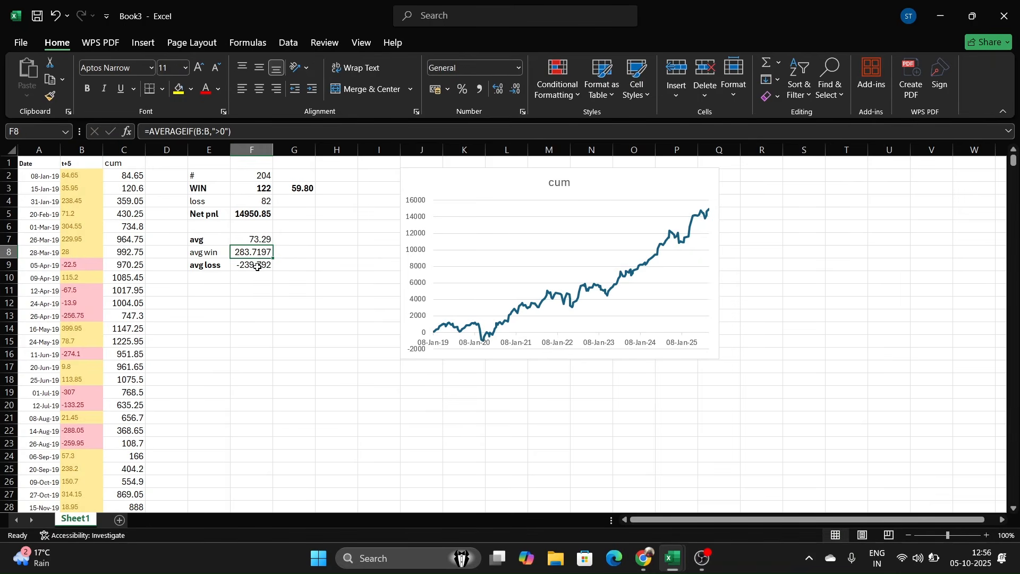
left_click(258, 300)
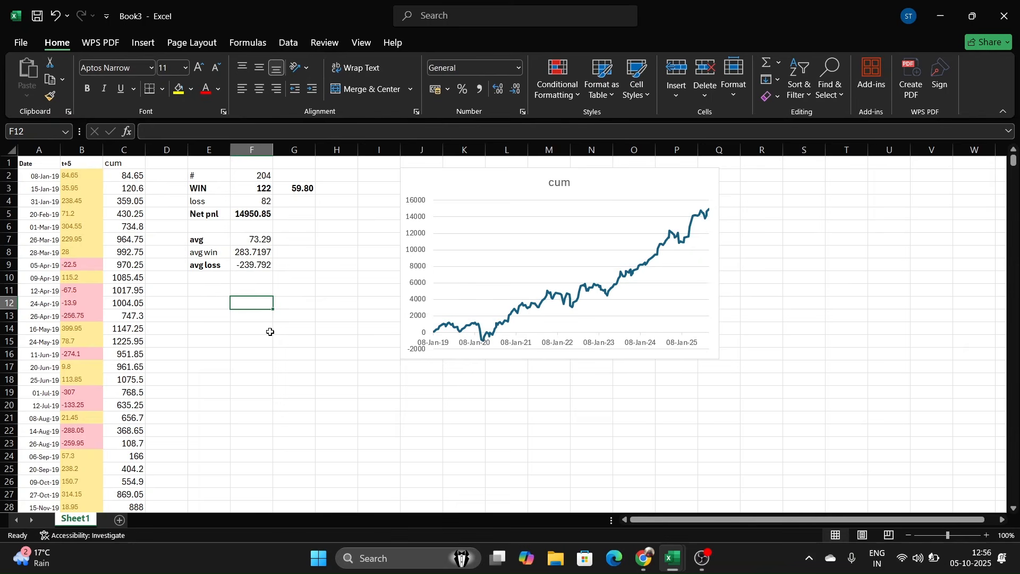
left_click_drag(199, 239, 254, 240)
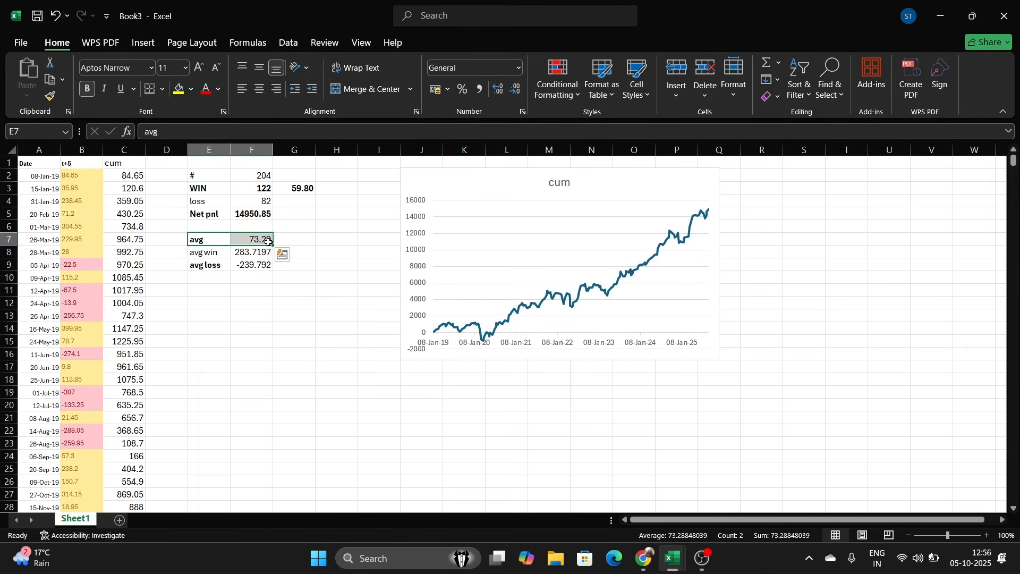
key("Down")
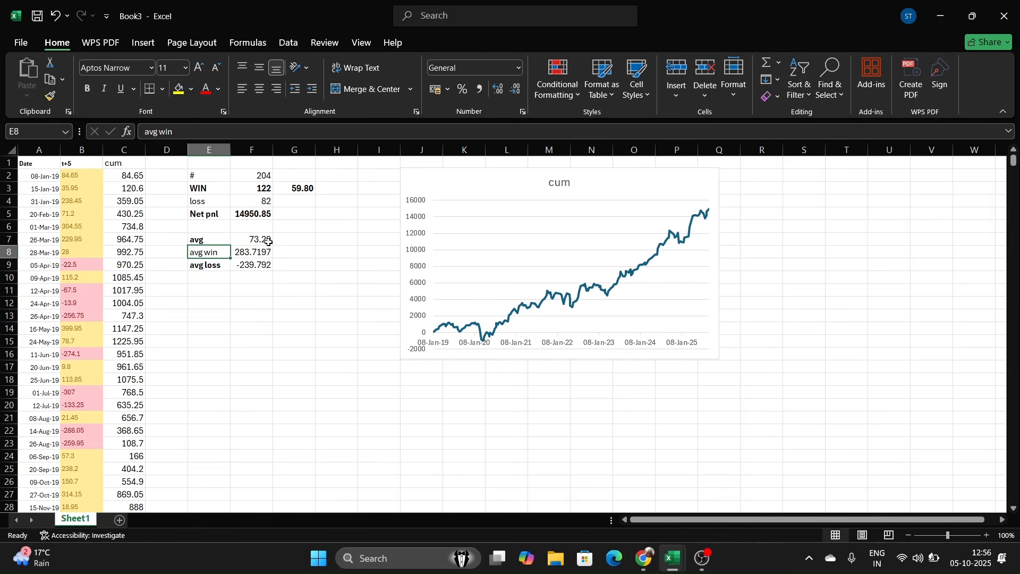
key("Right")
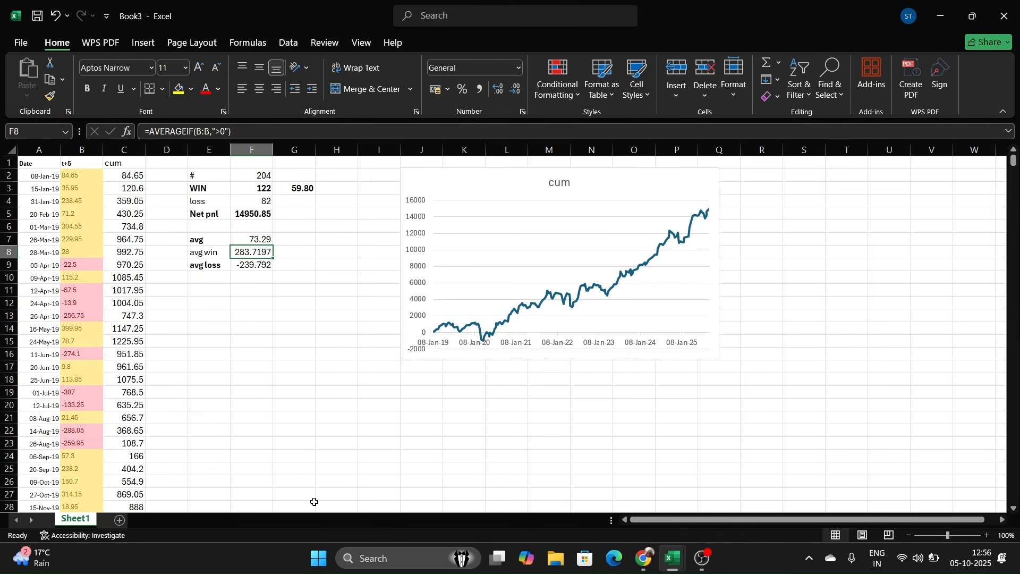
key("Down")
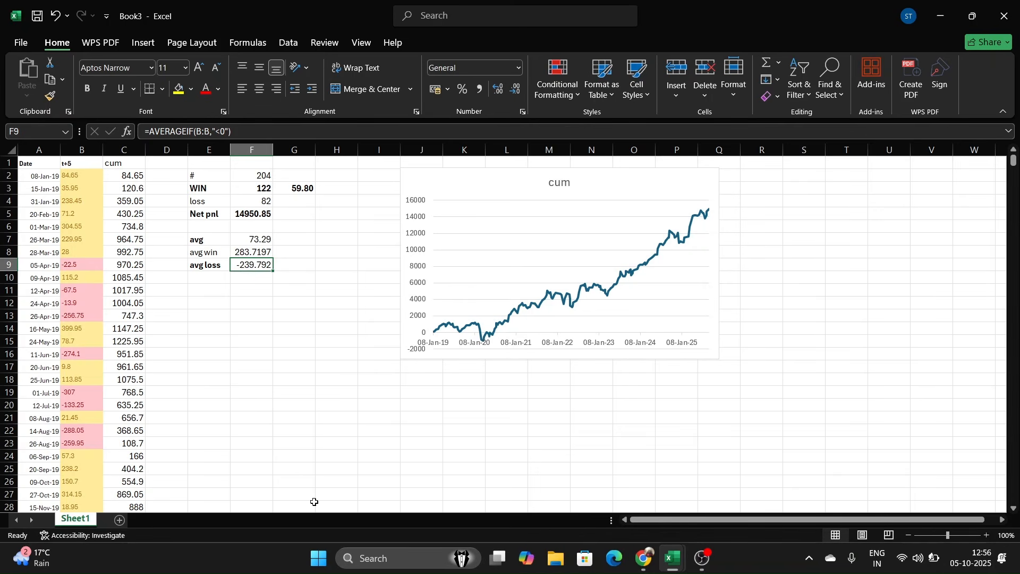
key("Up")
key("Up")
key("Left")
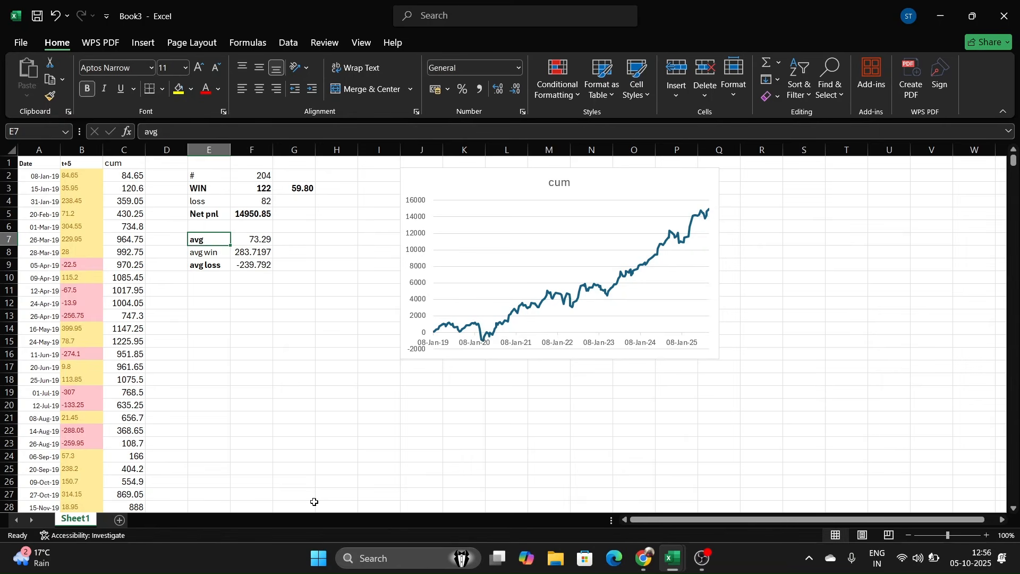
key("Right")
key("ctrl+b")
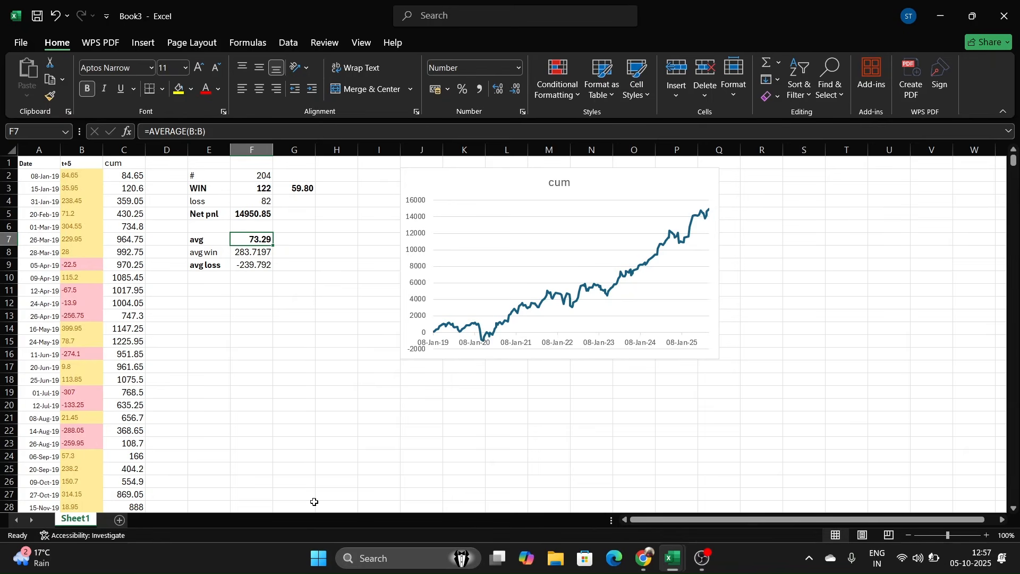
- Move the cum chart across the sheet so that it starts at column P
left_click_drag(434, 176, 675, 182)
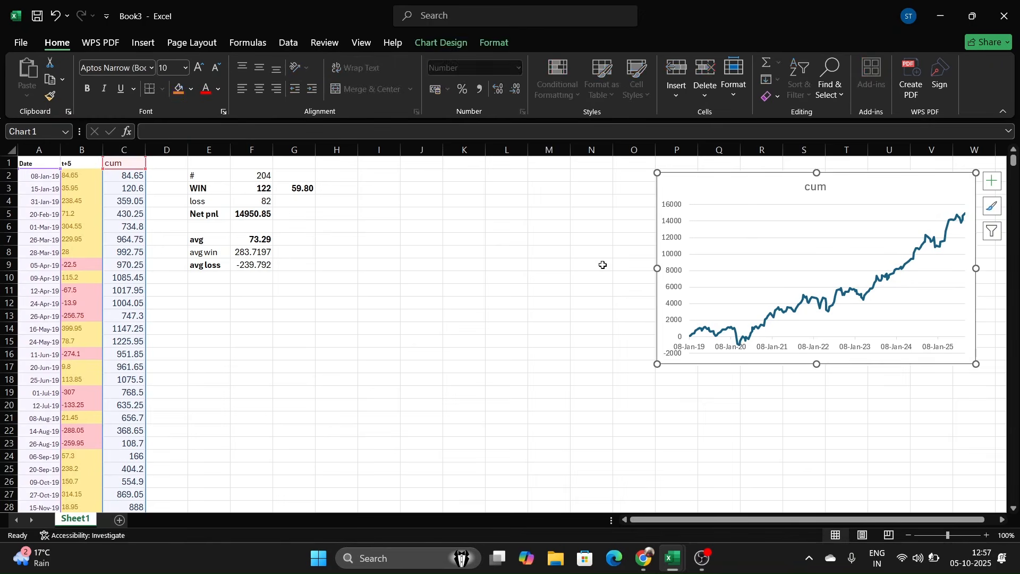
left_click(549, 275)
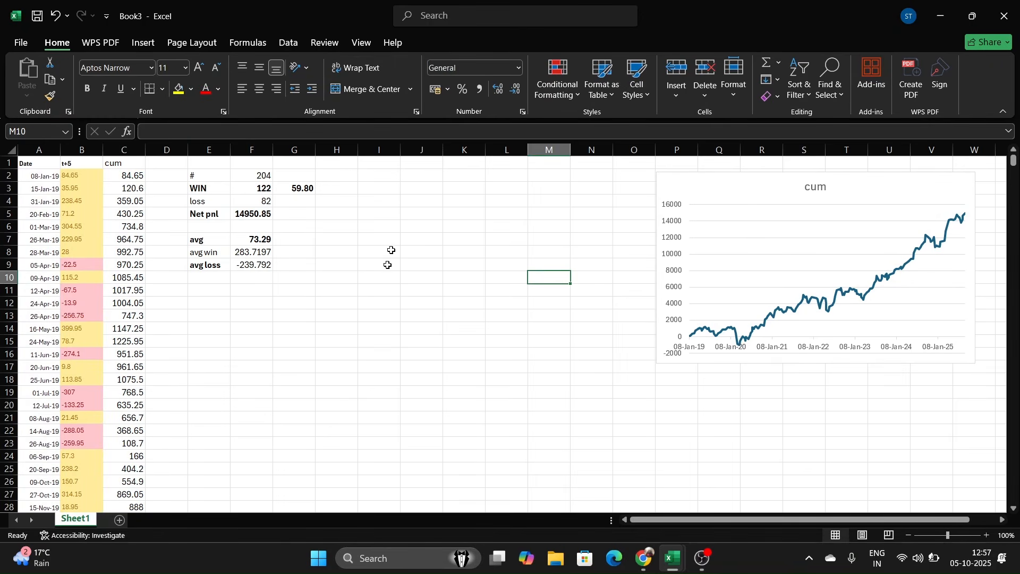
- Switch to the Nifty Index Sheet workbook and filter the 5dma Pattern column to show only SELL-DMA-C2C
key("alt+Tab")
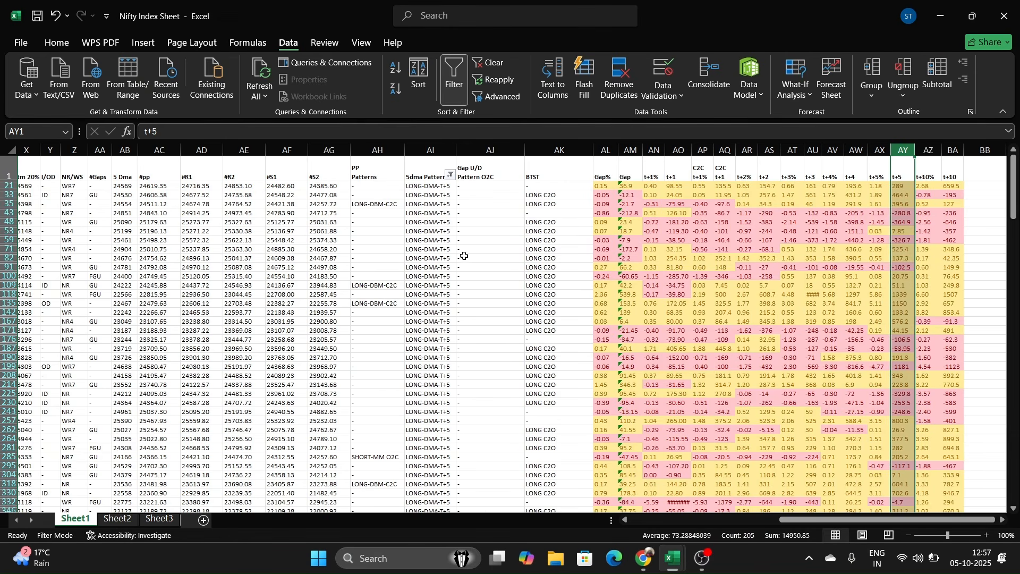
left_click(450, 175)
left_click(316, 348)
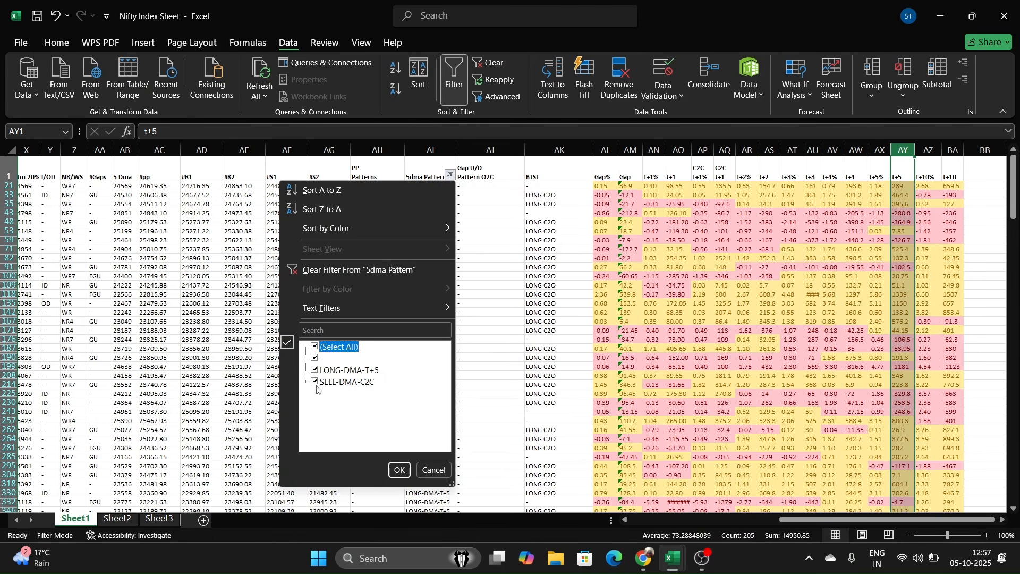
left_click(316, 347)
left_click(315, 381)
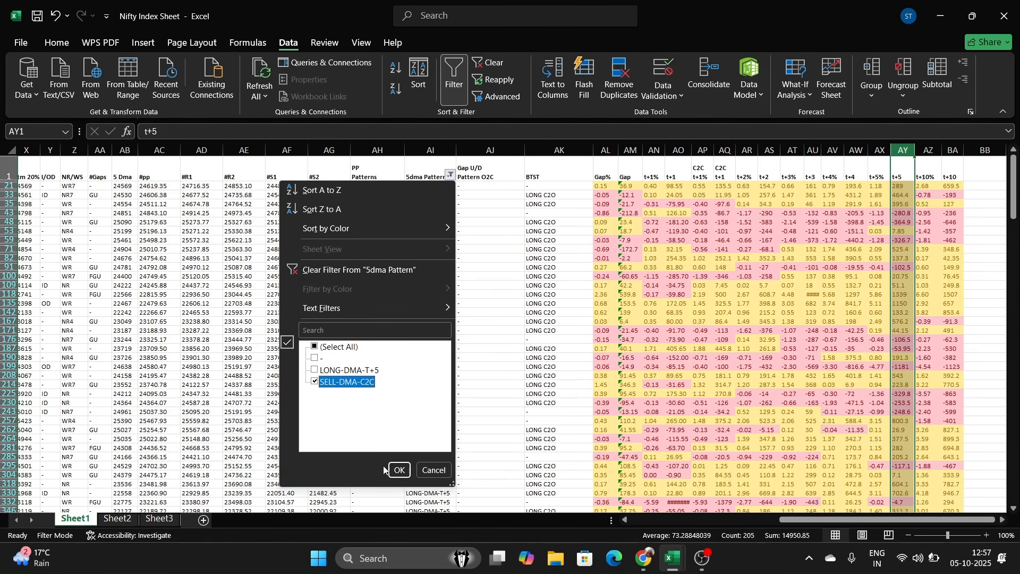
left_click(398, 470)
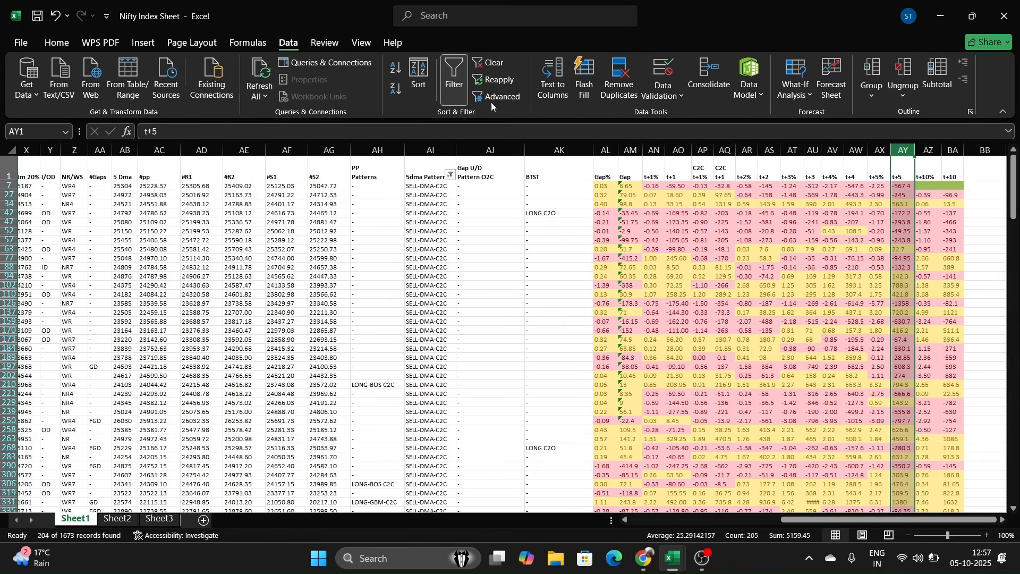
- Copy the filtered Date column into column A of a new sheet in the Book3 workbook
left_click_drag(861, 520, 709, 520)
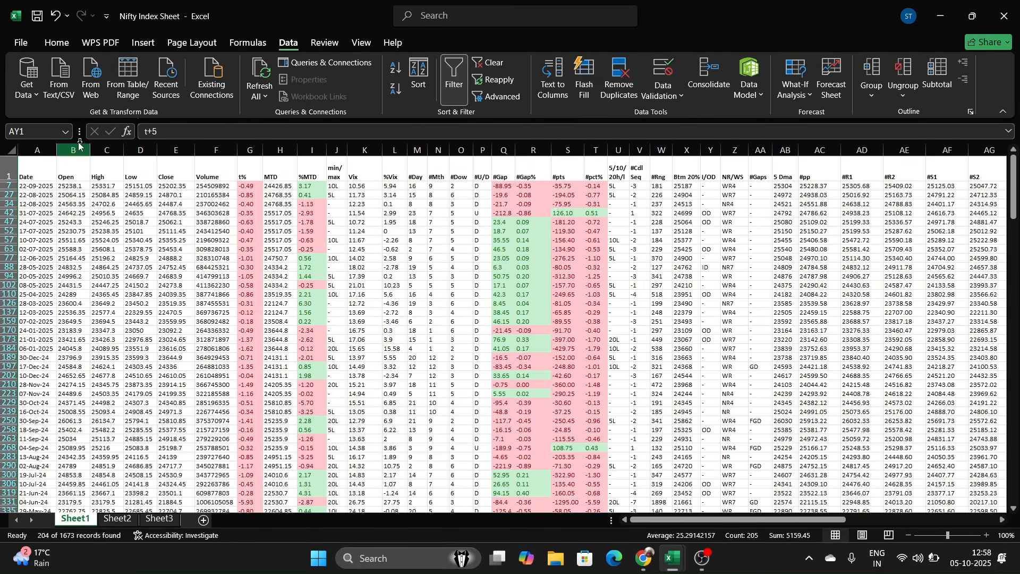
left_click(38, 149)
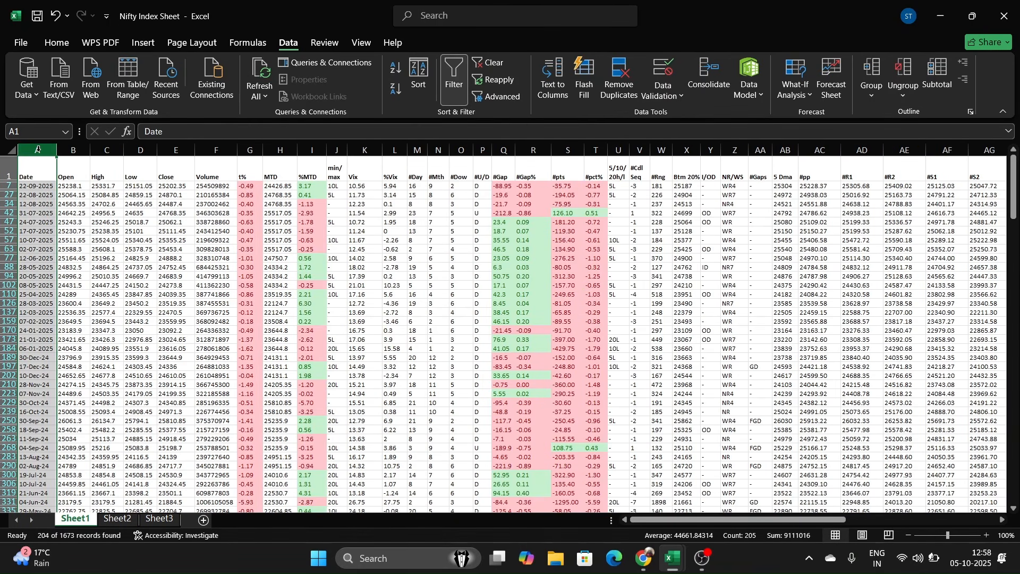
key("ctrl+c")
key("alt+Tab")
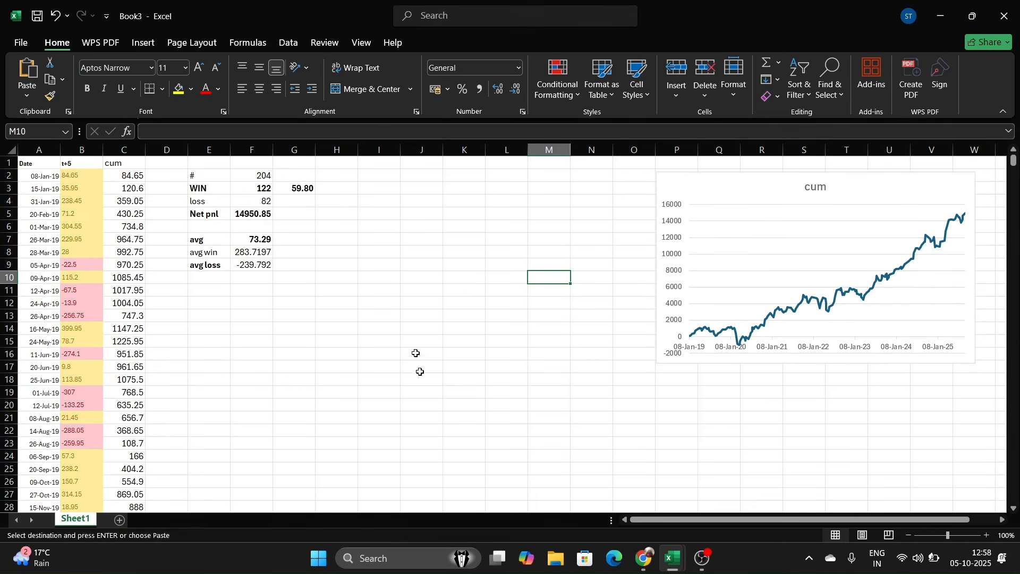
left_click(119, 520)
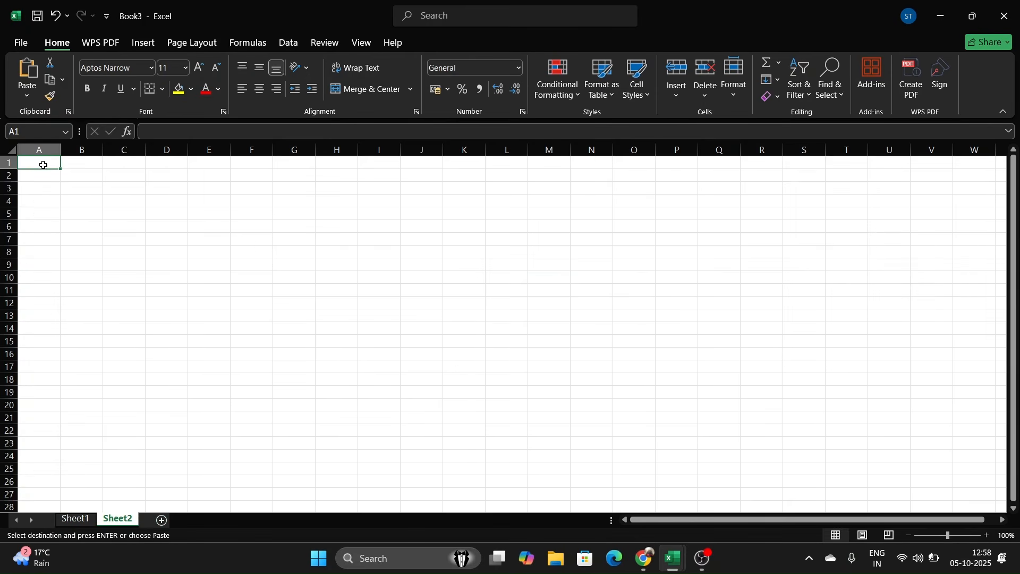
key("ctrl+v")
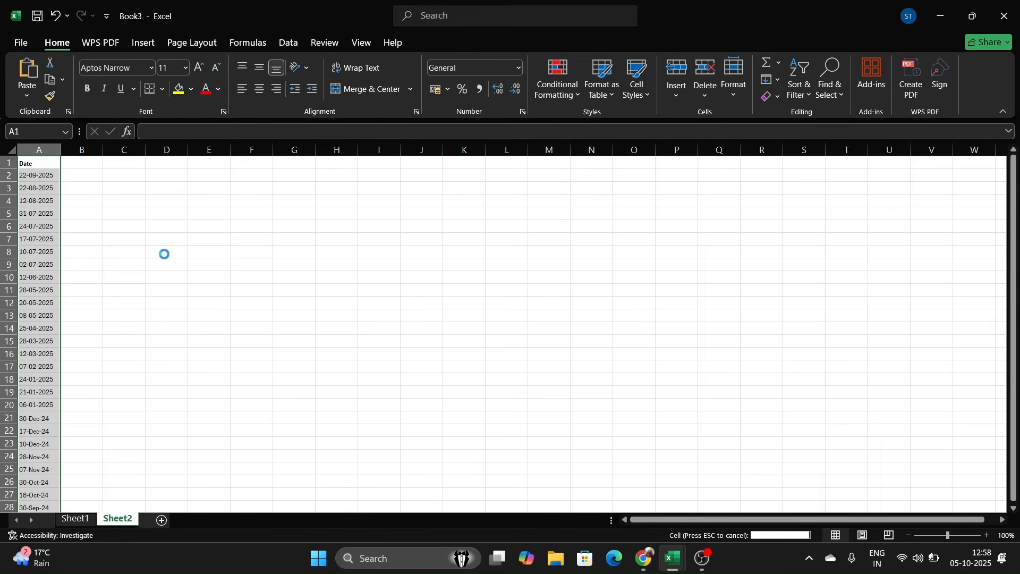
- Copy the filtered t+2 column from the Nifty Index Sheet workbook into column B of Sheet2 in Book3
key("alt+Tab")
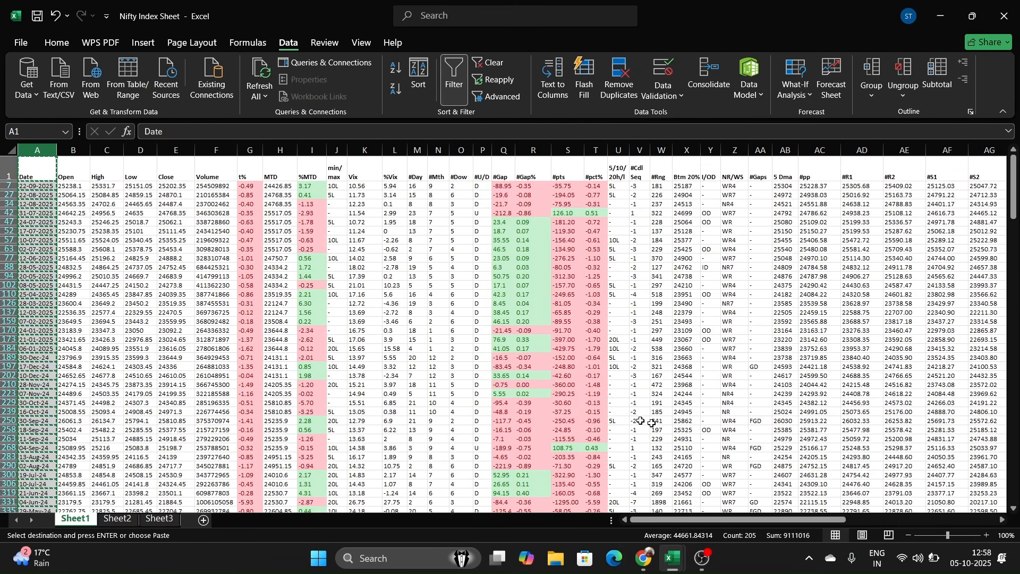
left_click_drag(674, 523, 886, 511)
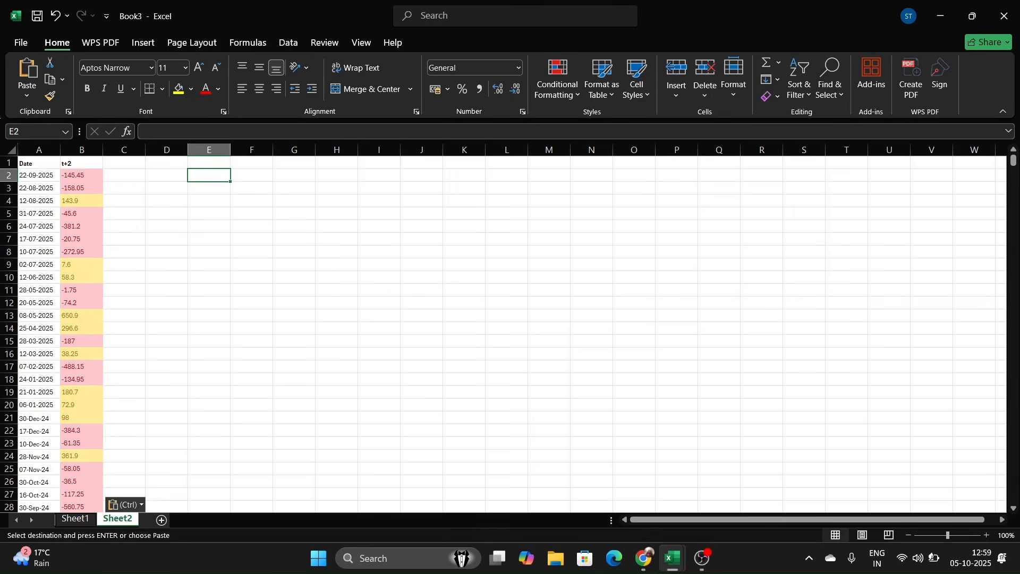
- Move the cum chart on Sheet1 next to the statistics so that it starts at column H
left_click(74, 519)
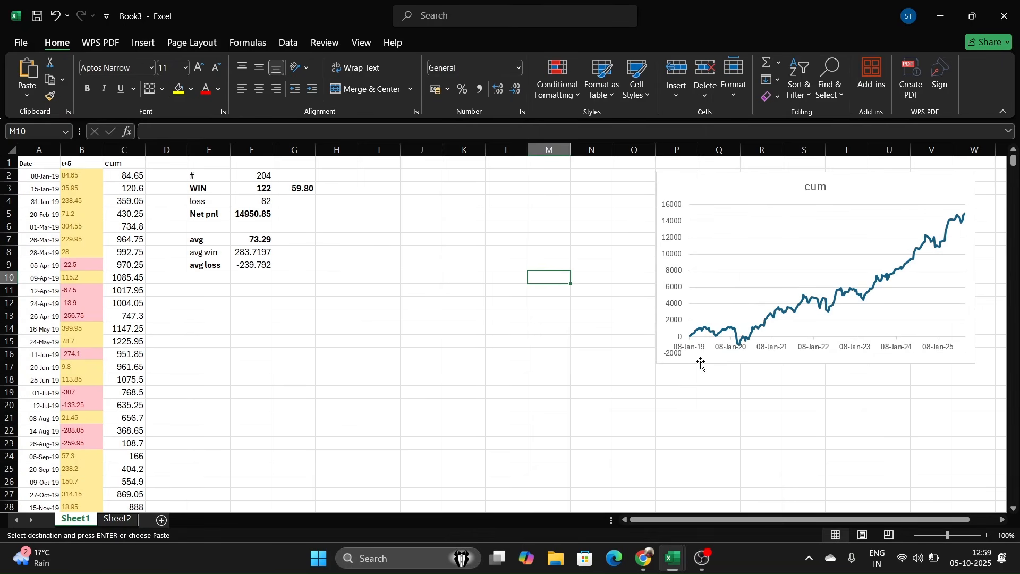
left_click_drag(768, 192, 427, 190)
left_click(291, 433)
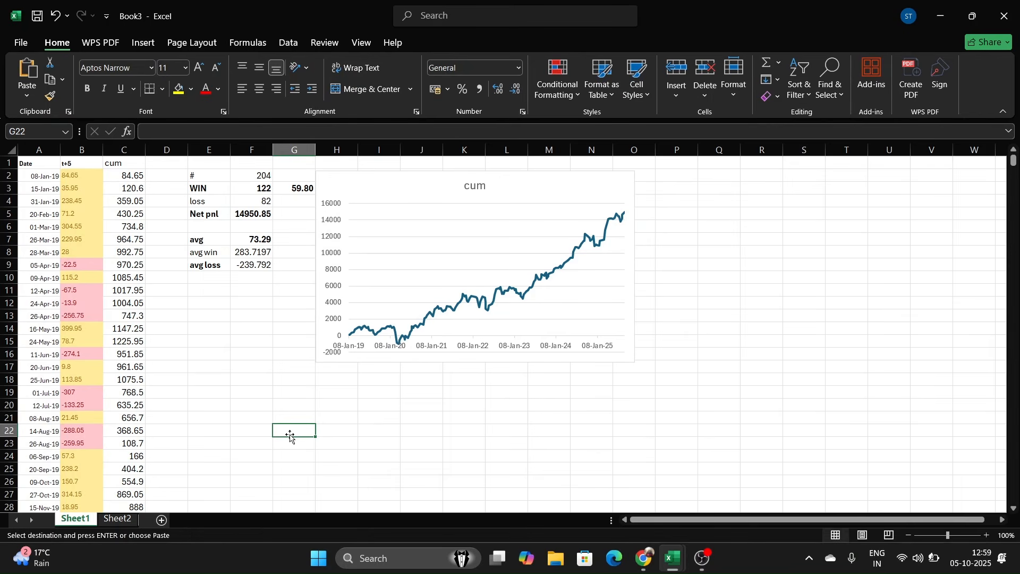
- Copy the filtered C2C t+1 column from the Nifty Index Sheet workbook into column C of Sheet2 in Book3
left_click(117, 519)
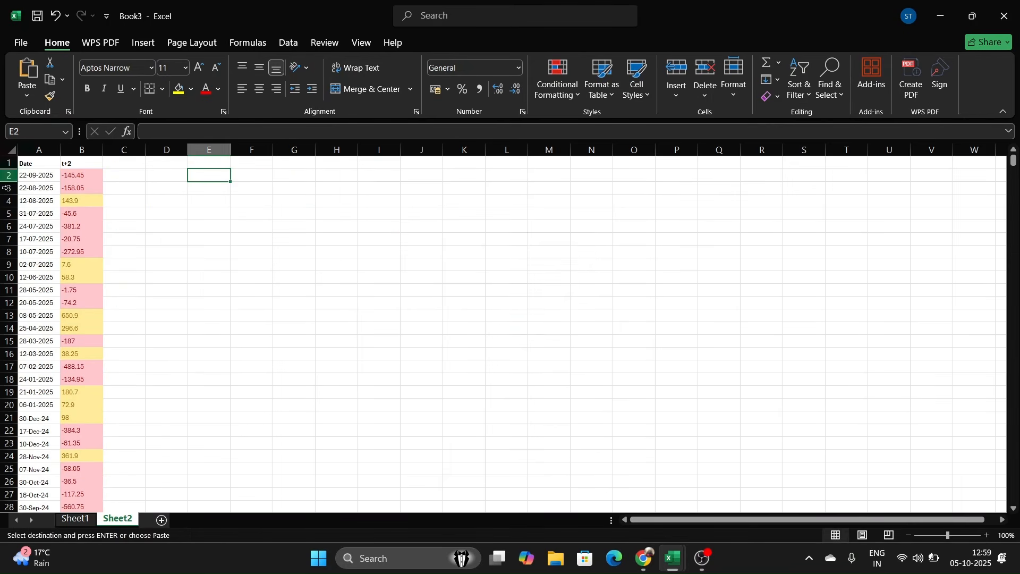
key("alt+Tab")
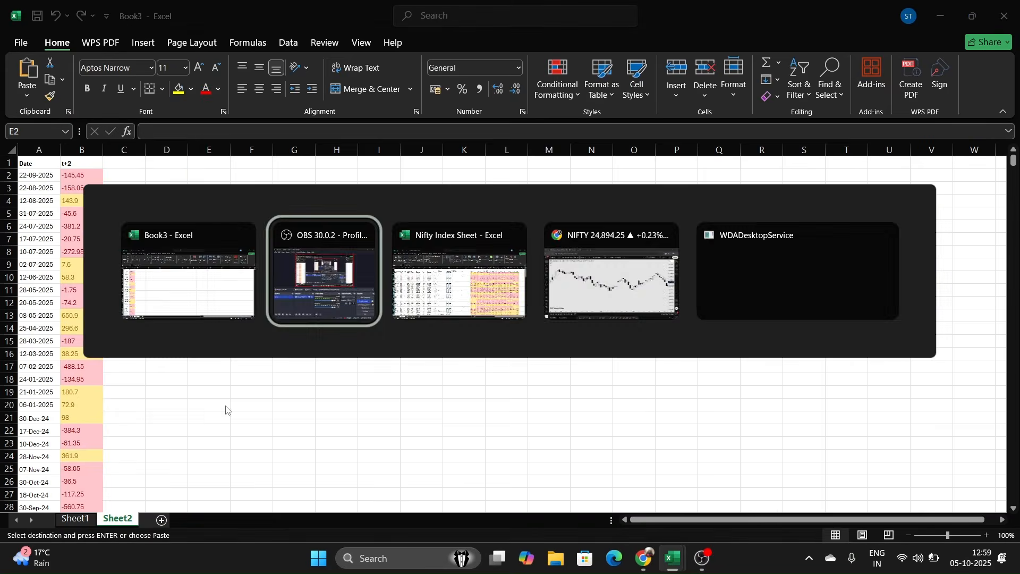
key("alt+Tab")
key("alt+Tab")
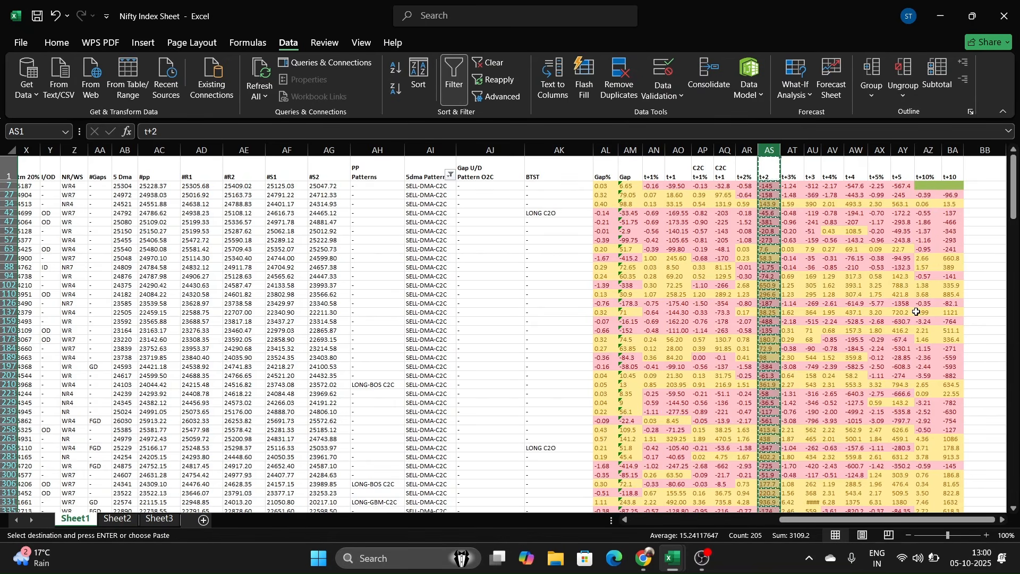
left_click(724, 148)
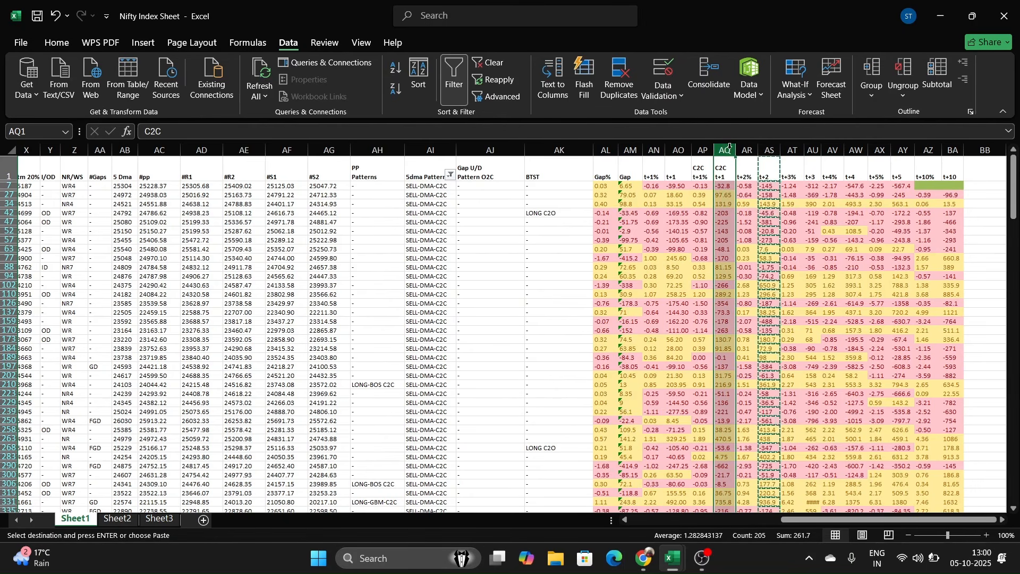
key("ctrl+c")
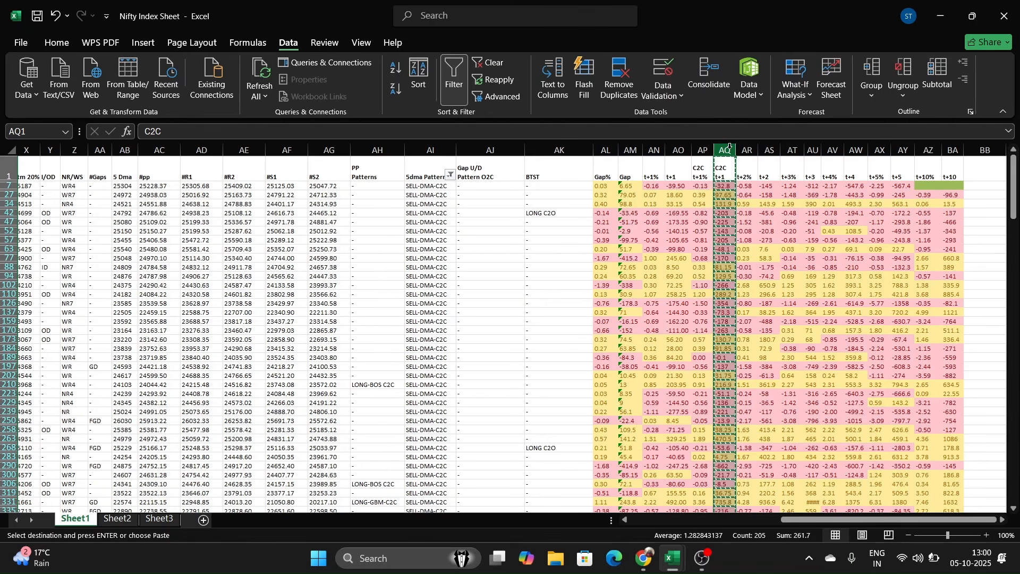
key("alt+Tab")
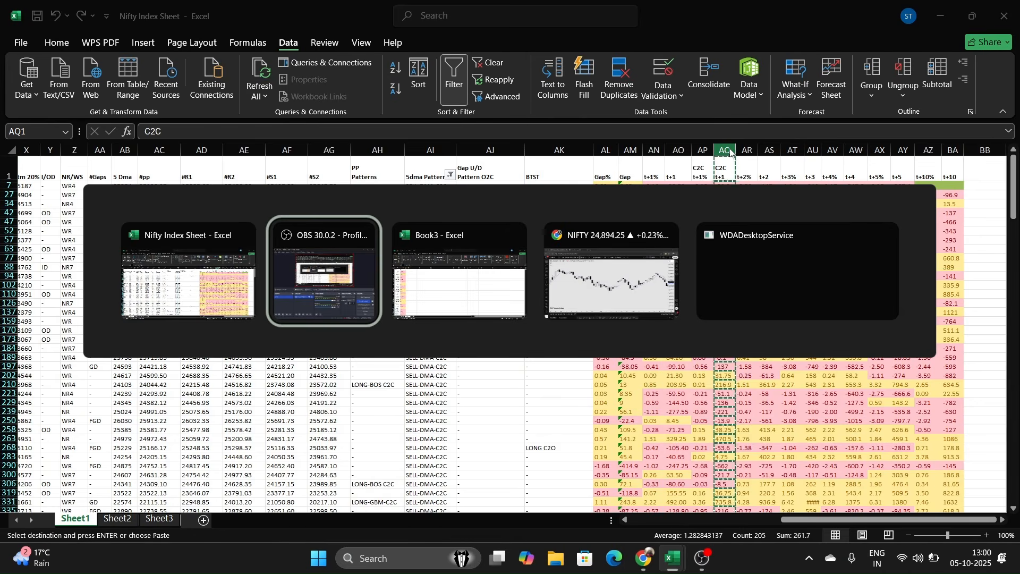
key("alt+Tab")
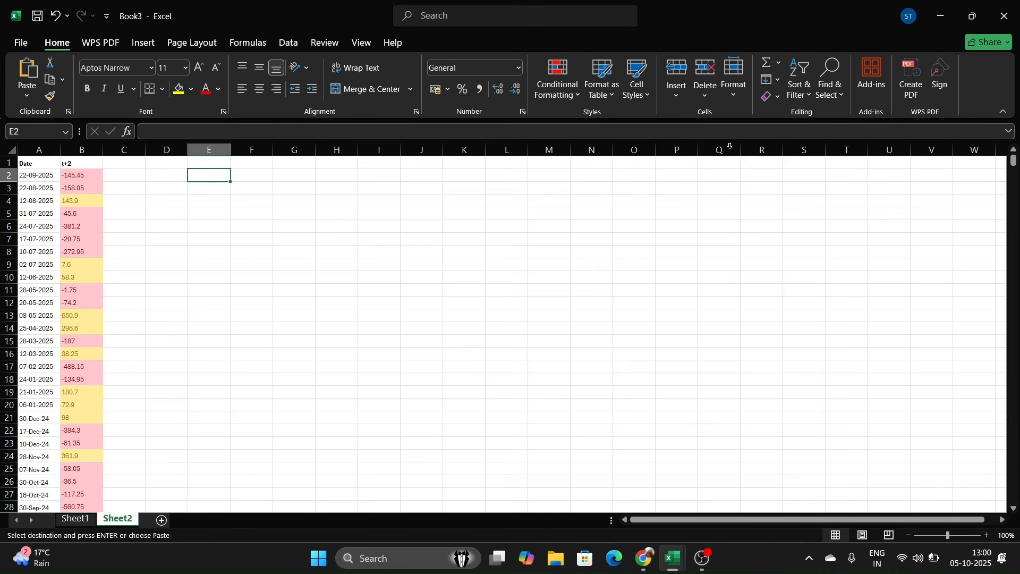
left_click(118, 163)
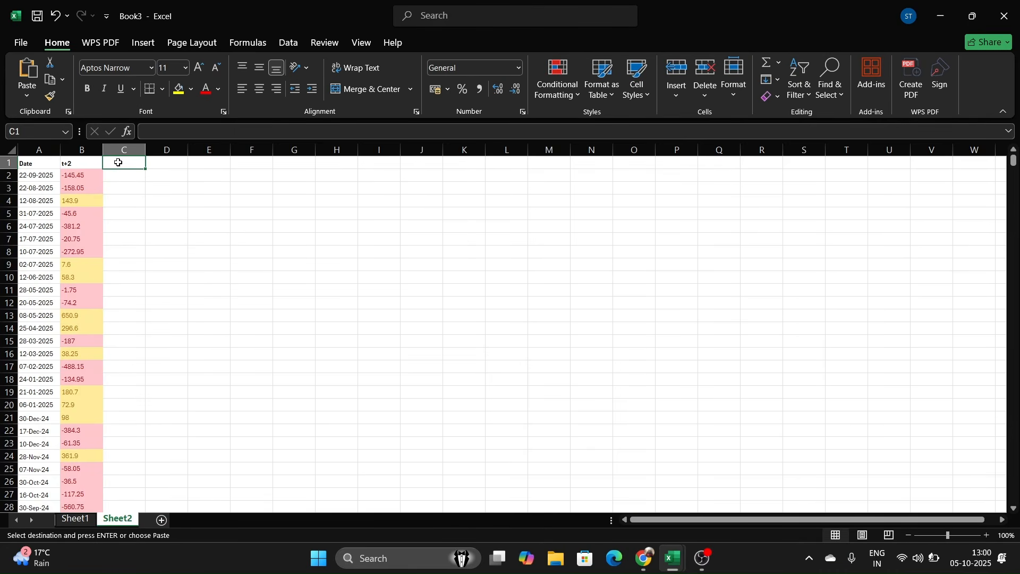
key("ctrl+space")
key("ctrl+v")
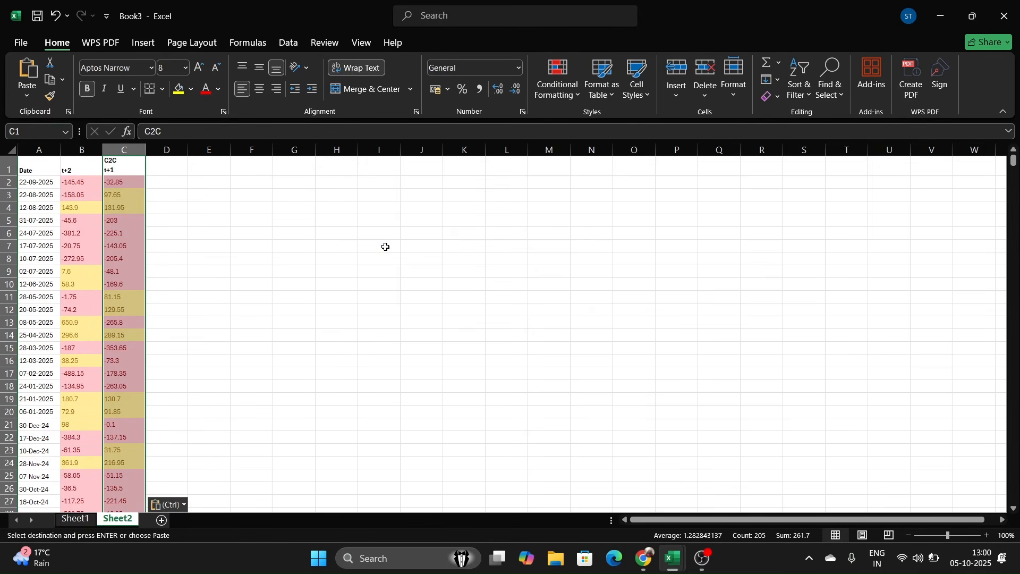
- Delete the t+2 column from Sheet2
left_click(79, 148)
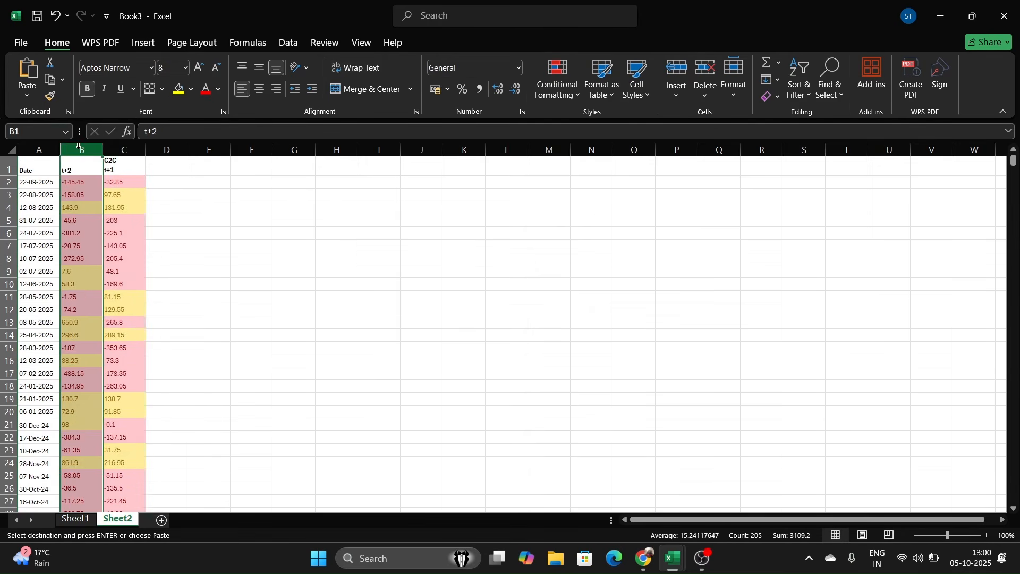
right_click(79, 148)
left_click(157, 298)
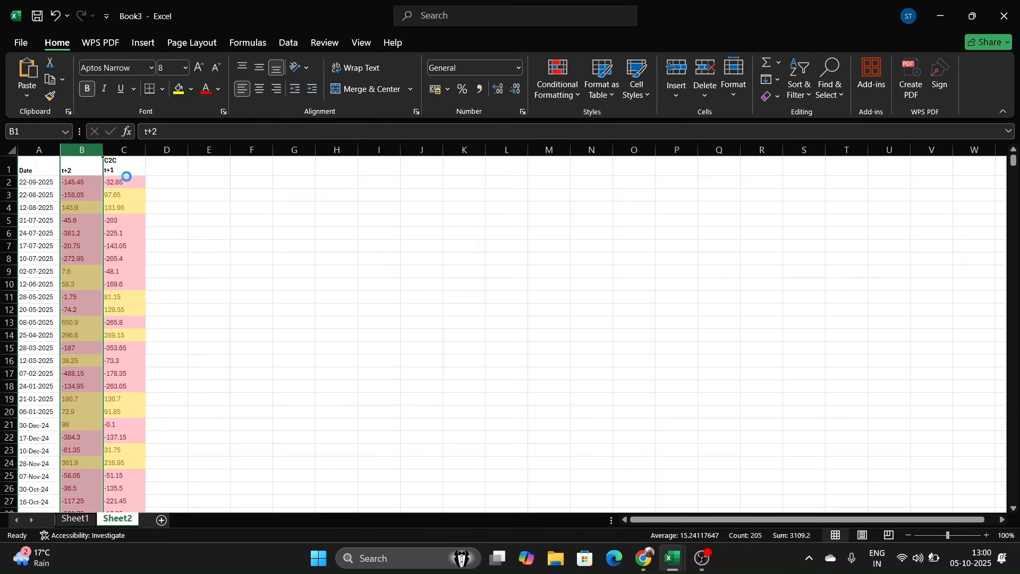
left_click(71, 520)
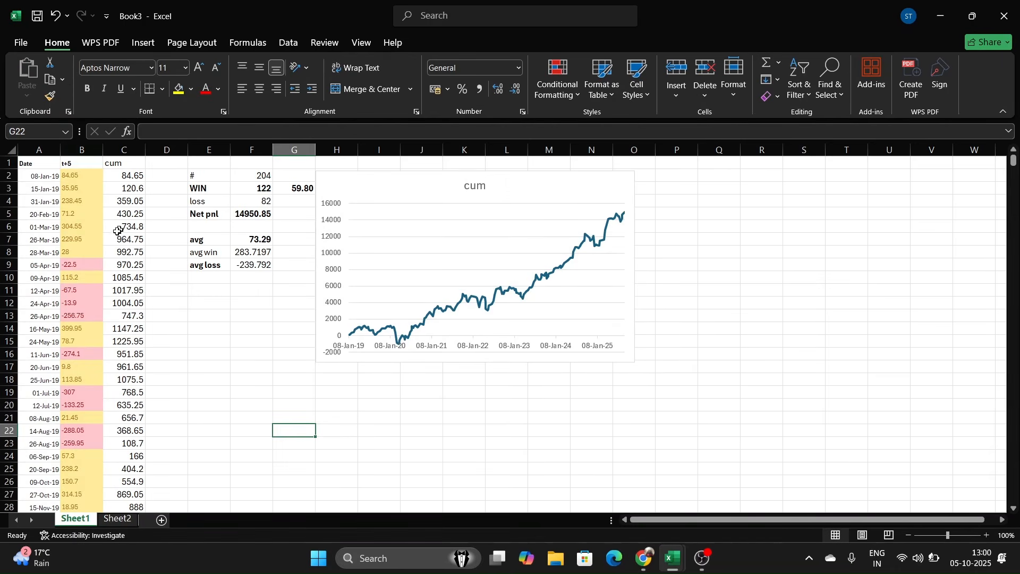
left_click(75, 226)
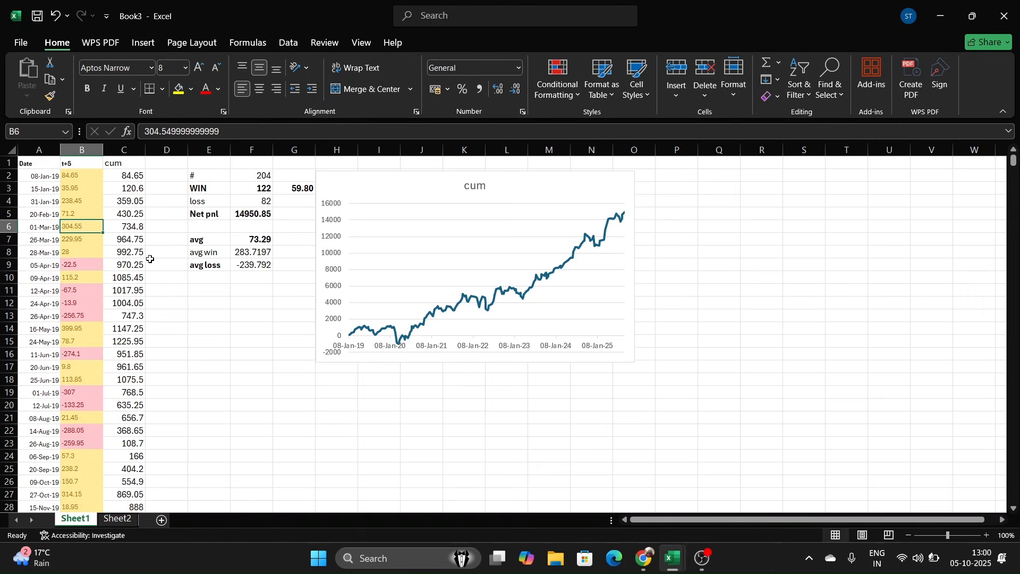
left_click(118, 518)
left_click(170, 300)
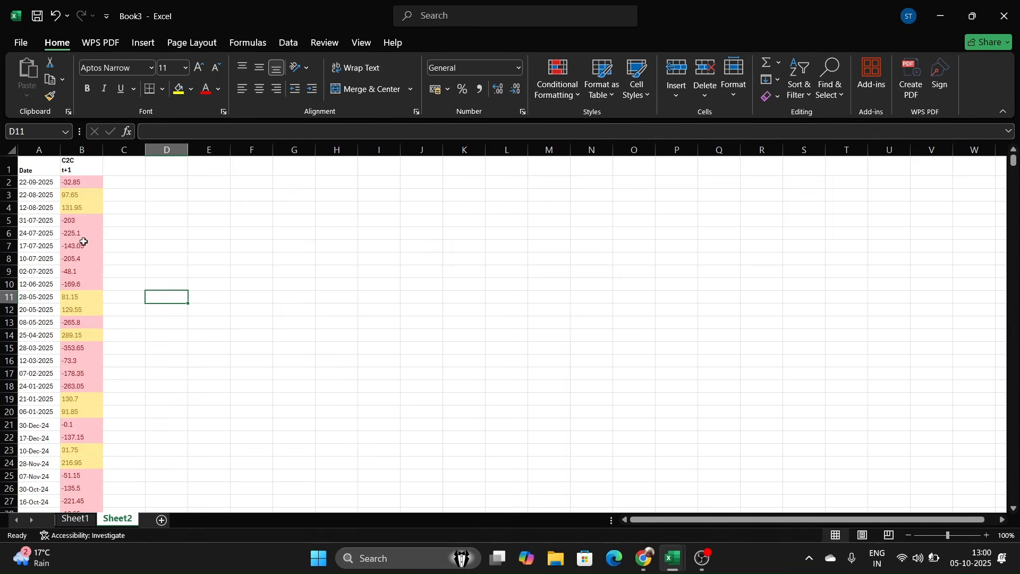
left_click(73, 231)
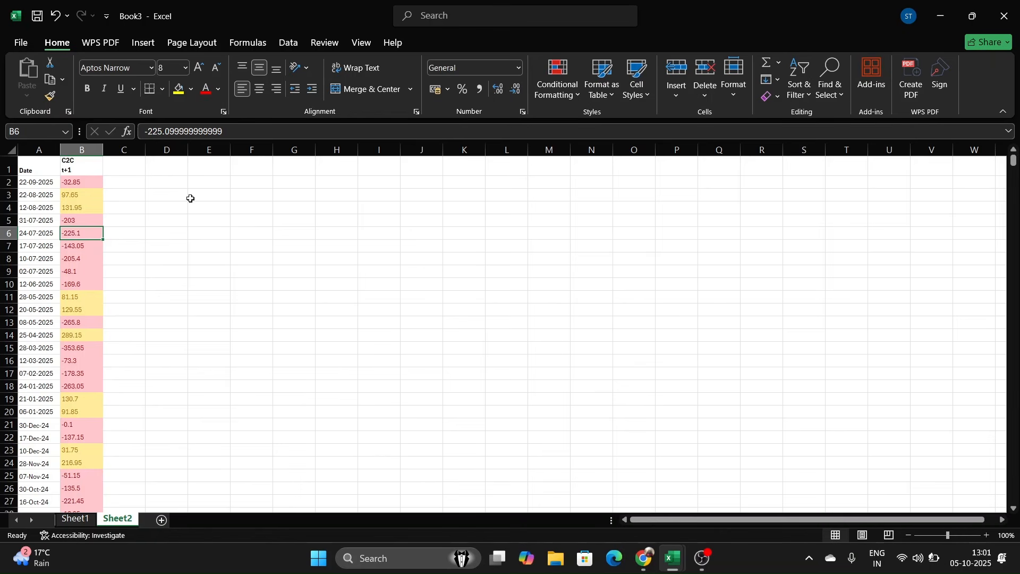
left_click(217, 184)
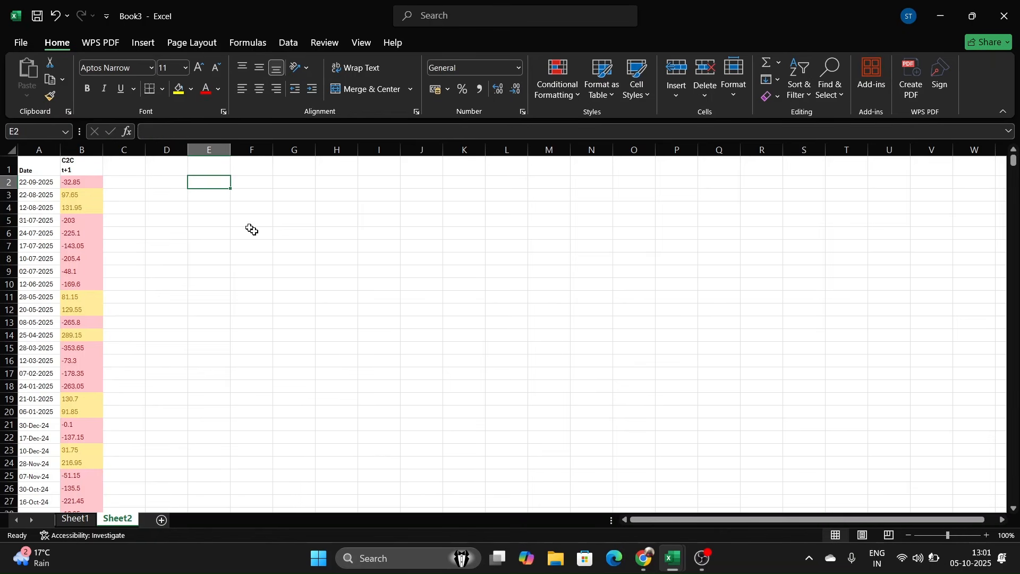
- Add a filter to the Date column on Sheet2 and sort the dates with their returns from oldest to newest
left_click(33, 151)
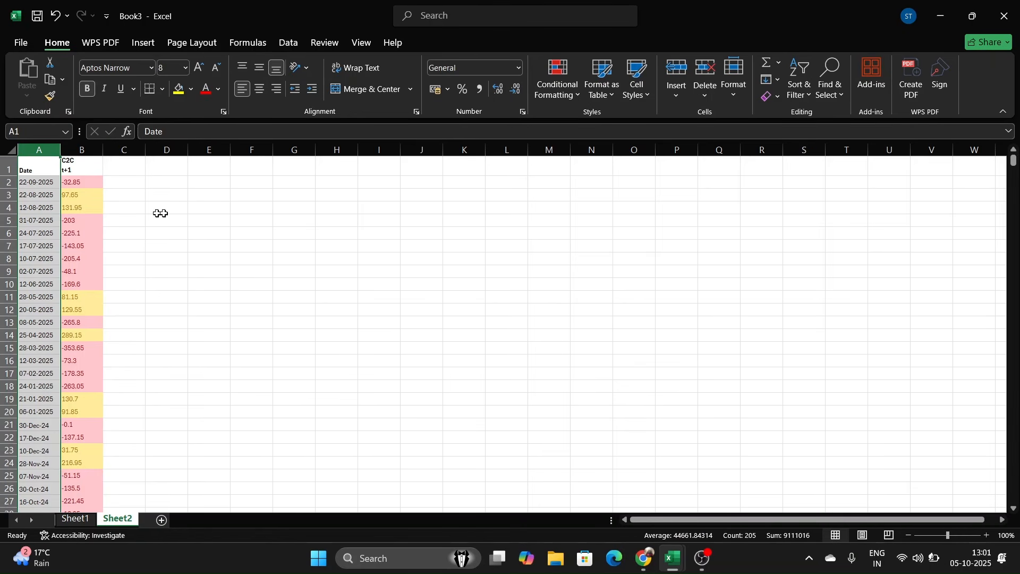
left_click(295, 42)
left_click(455, 80)
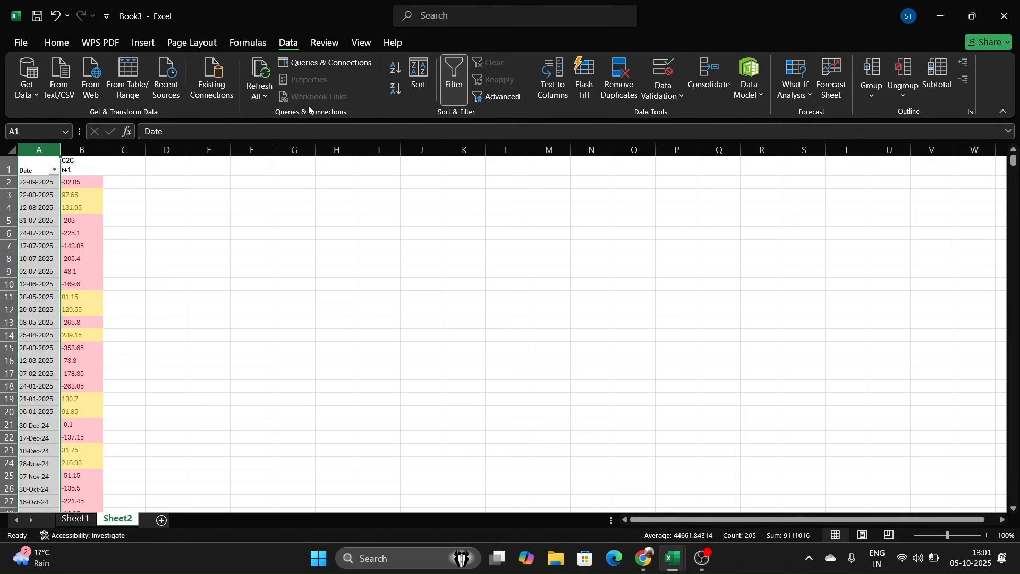
left_click(54, 169)
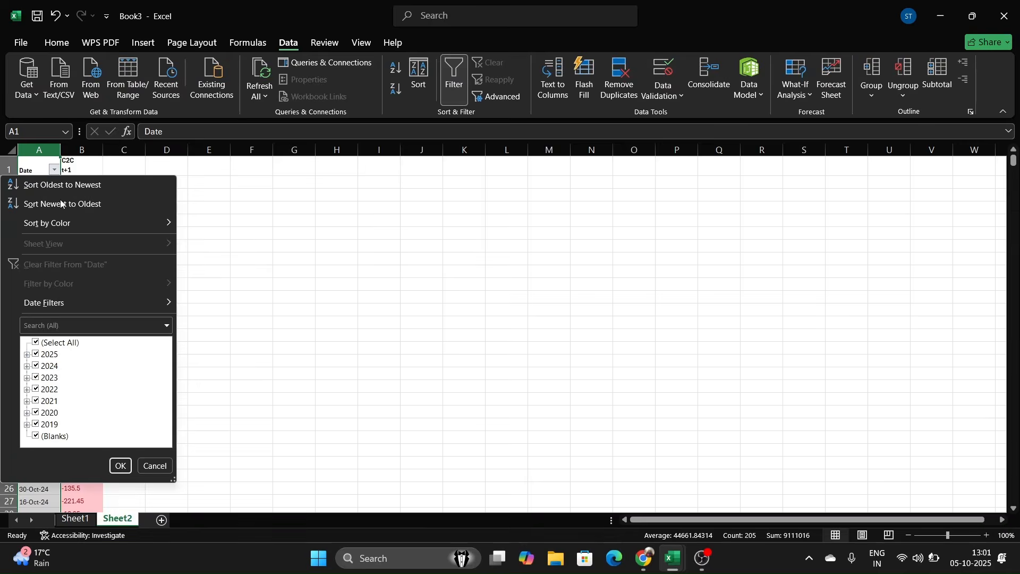
left_click(75, 196)
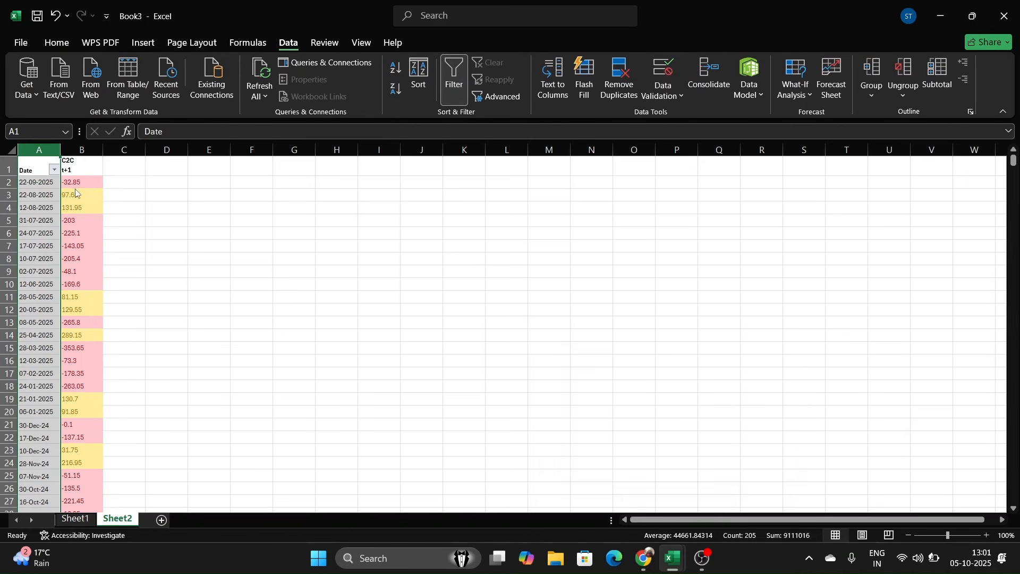
left_click(724, 460)
left_click(547, 372)
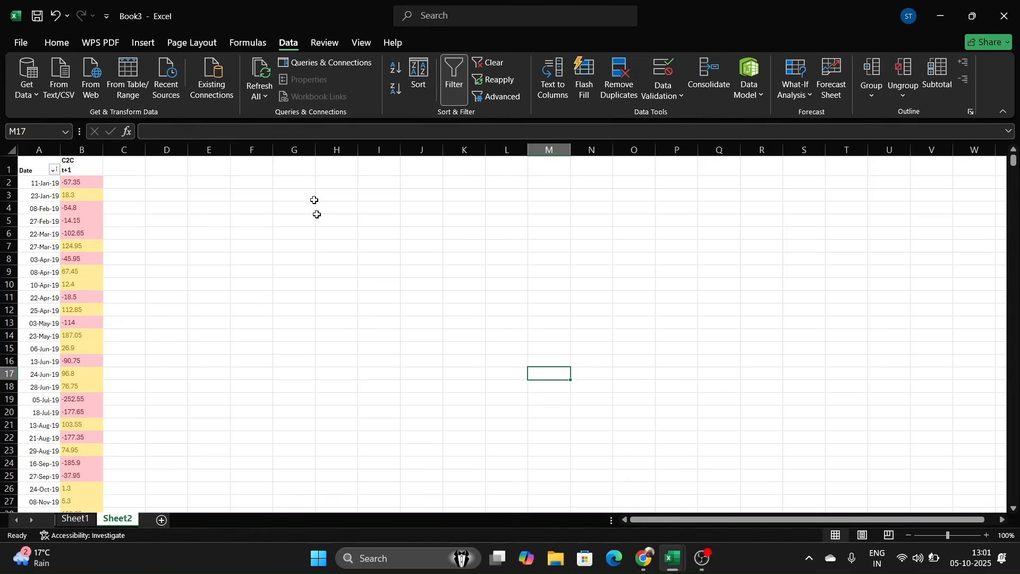
- Label E2 as #, count the trades in F2 with =COUNT(A:A), and remove the filter from the Date column
left_click(173, 184)
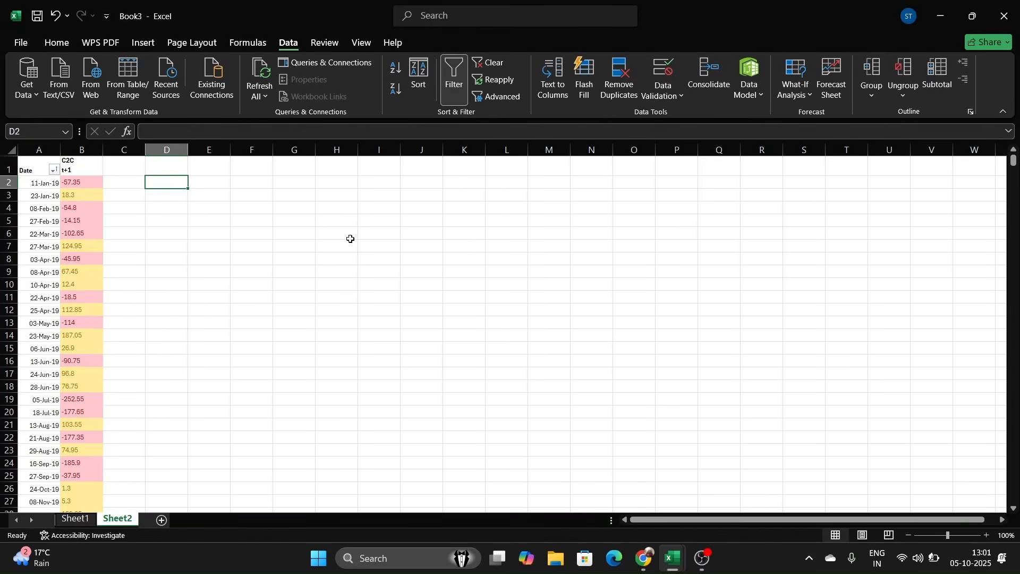
key("Right")
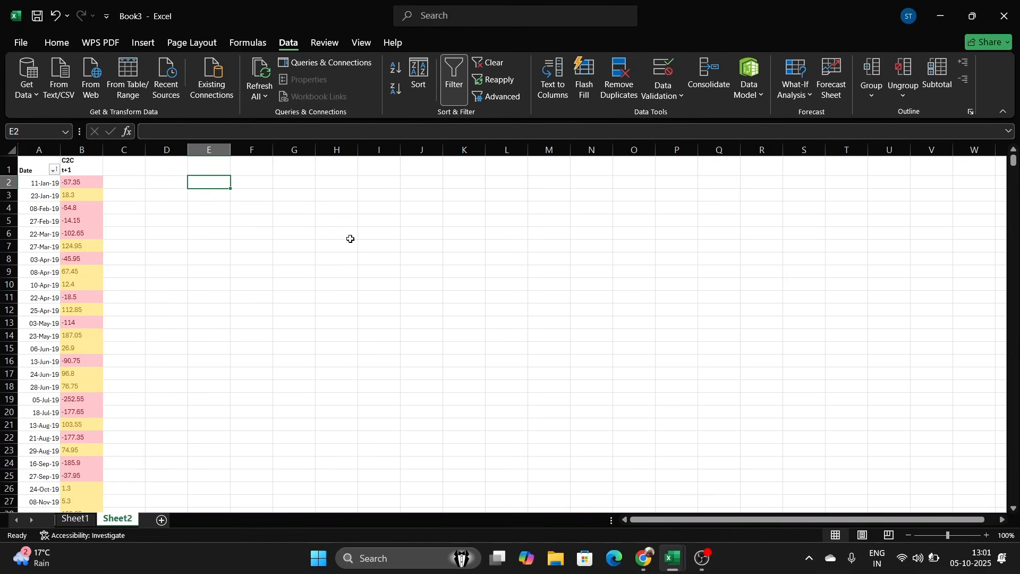
type("#")
key("Tab")
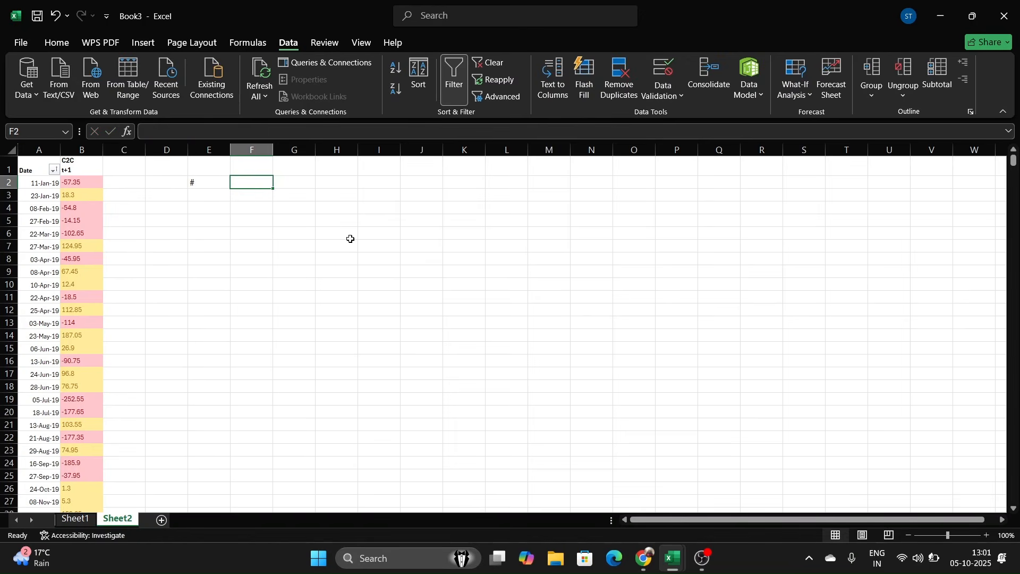
type("=count")
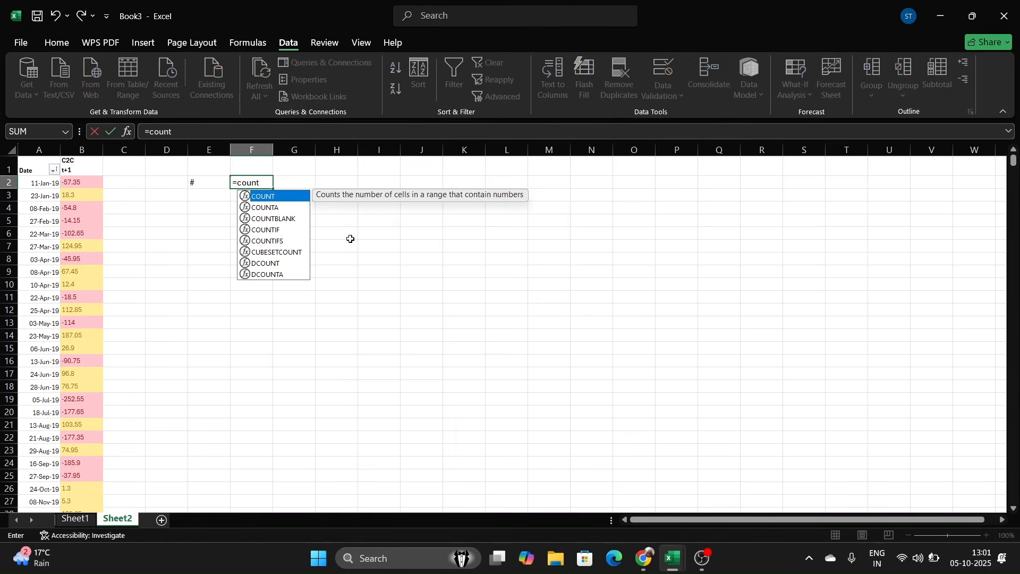
key("Tab")
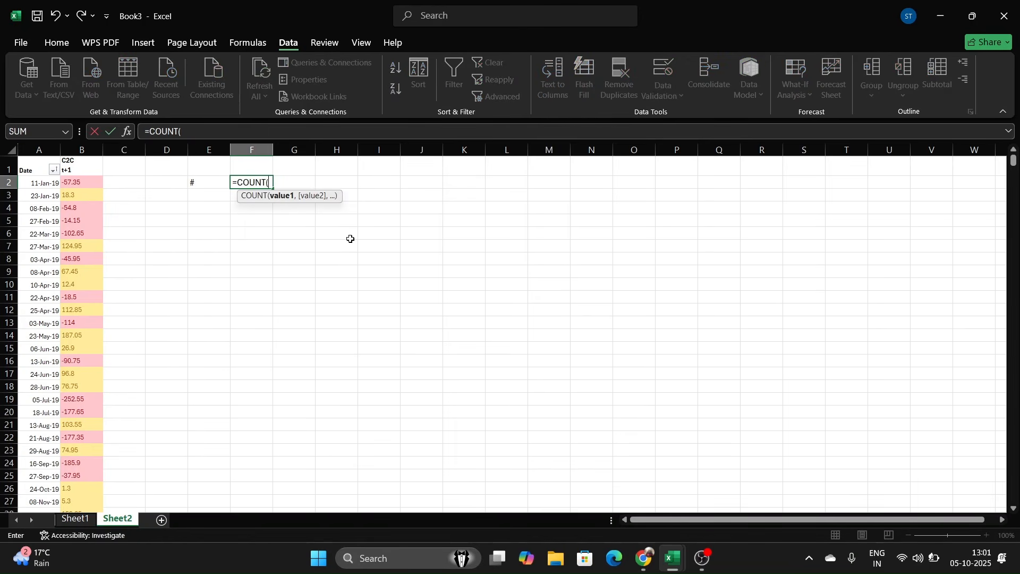
left_click(45, 150)
key("Return")
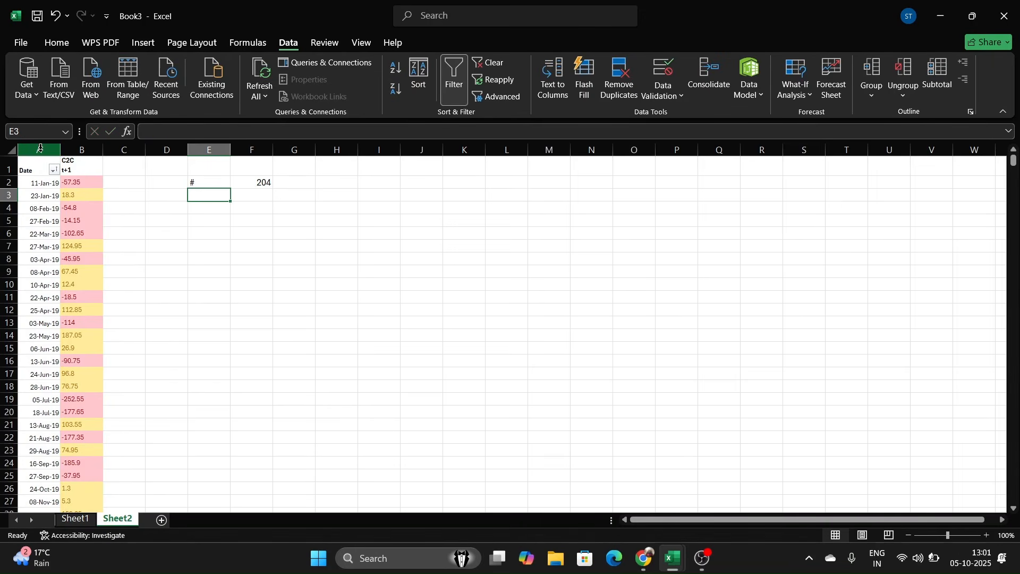
left_click(454, 84)
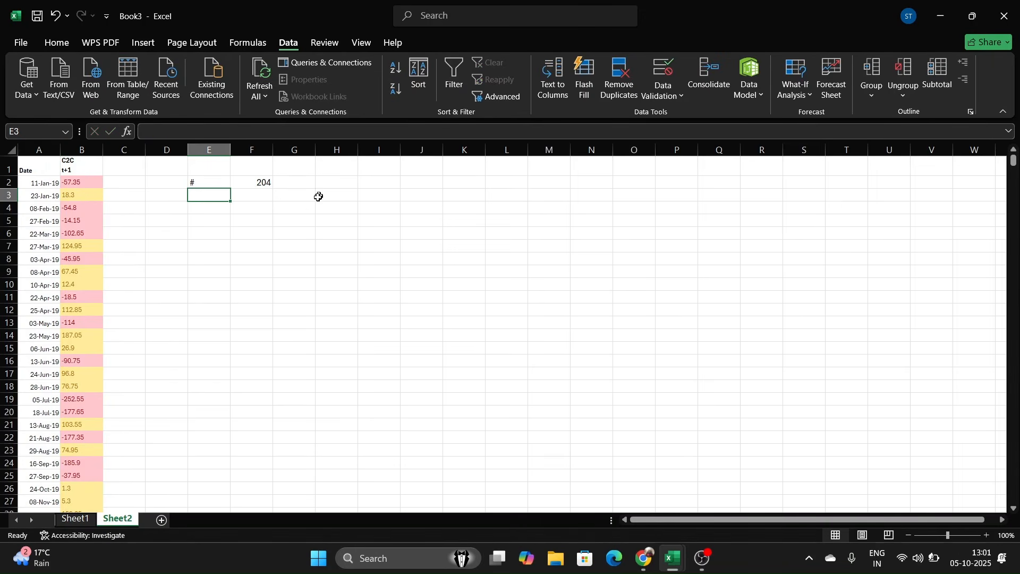
left_click(373, 298)
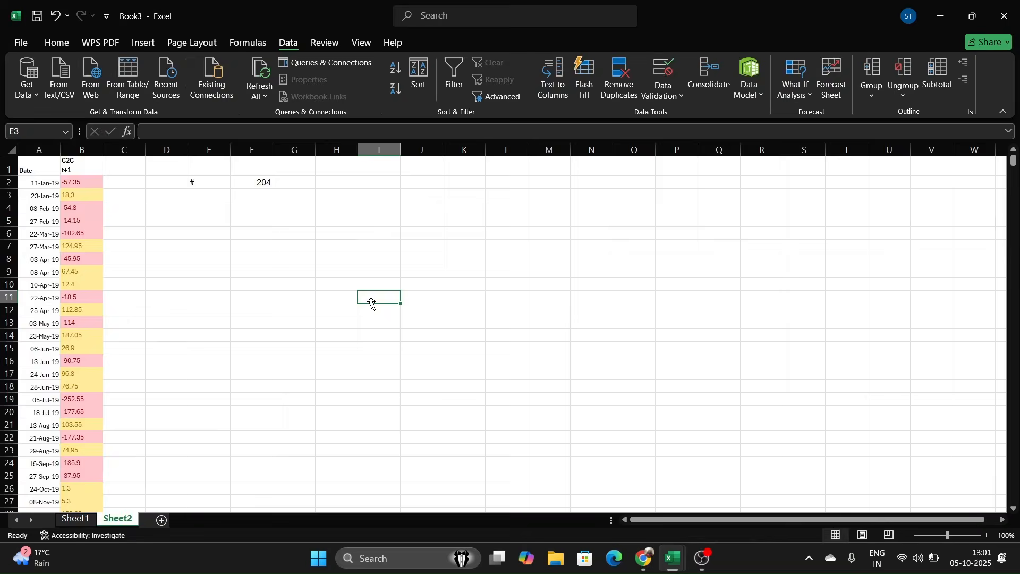
- Label E3 as win and enter the formula =COUNT(B:B,"<0") in F3
left_click(207, 198)
type("win")
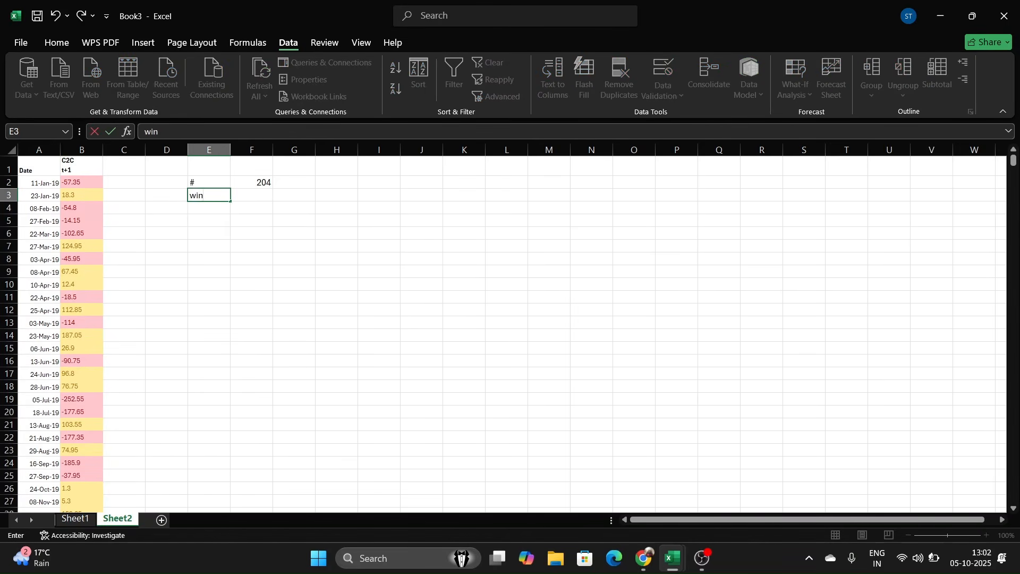
key("Tab")
type("=")
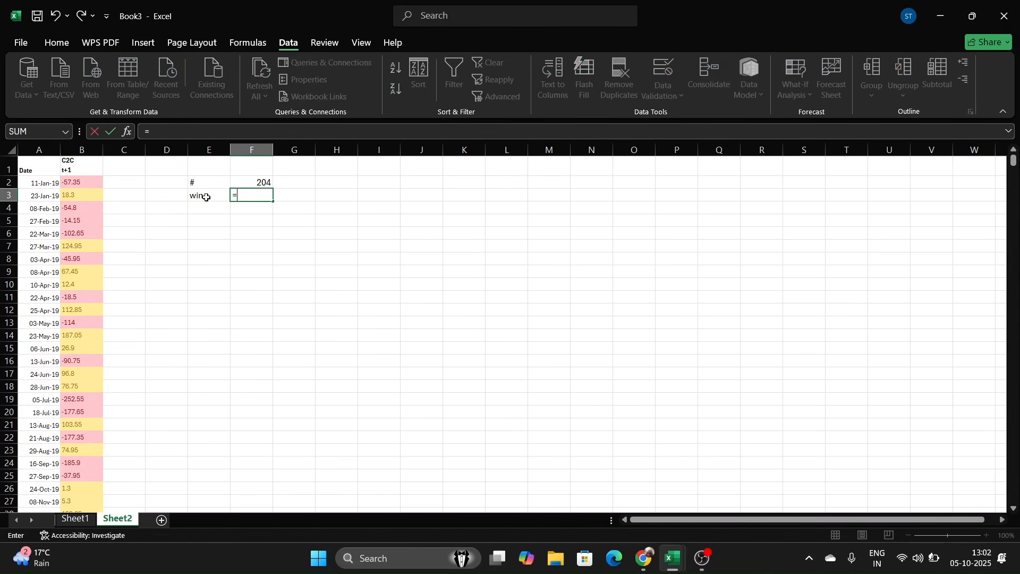
type("count")
key("Tab")
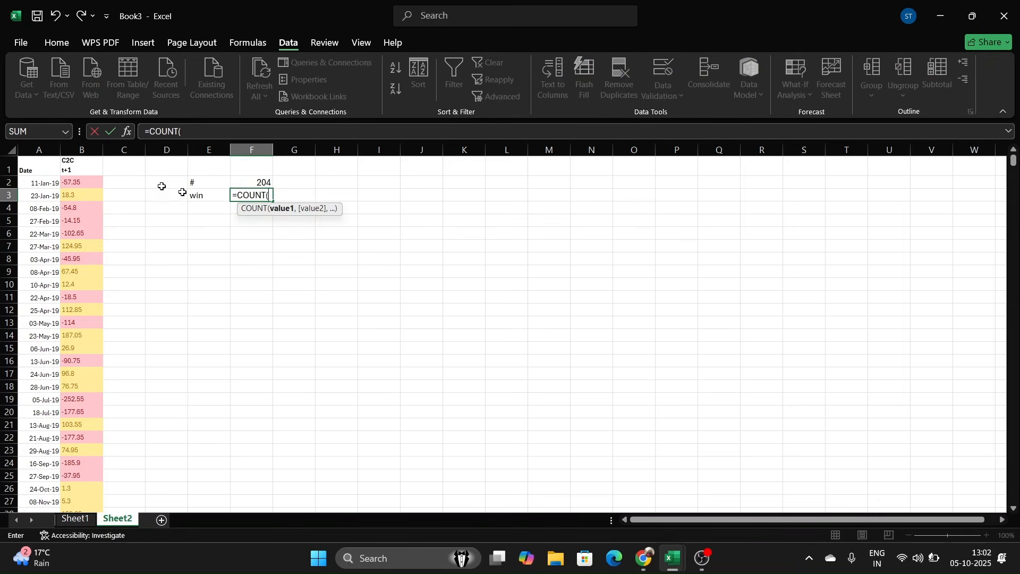
left_click(80, 151)
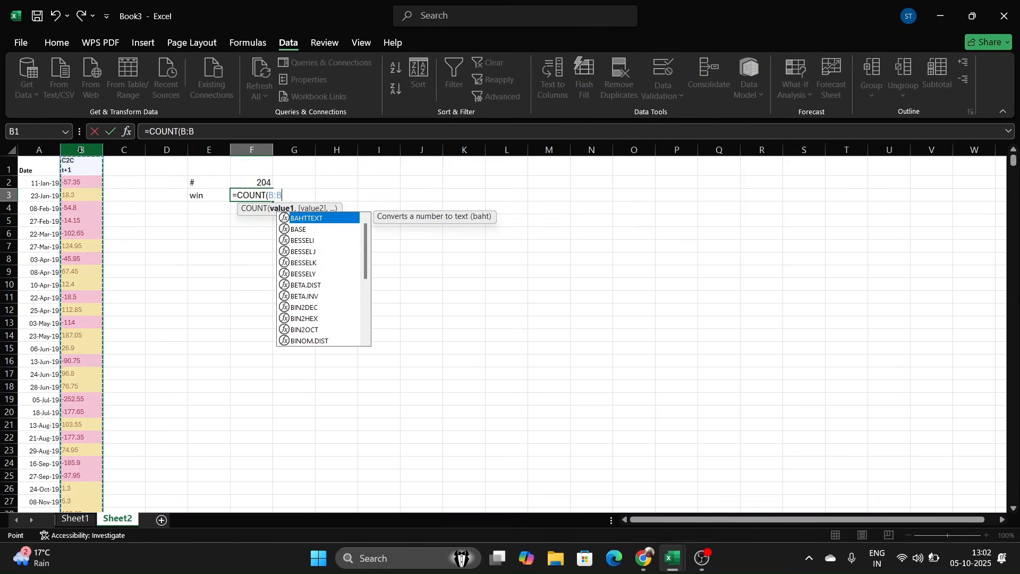
type(",\"<")
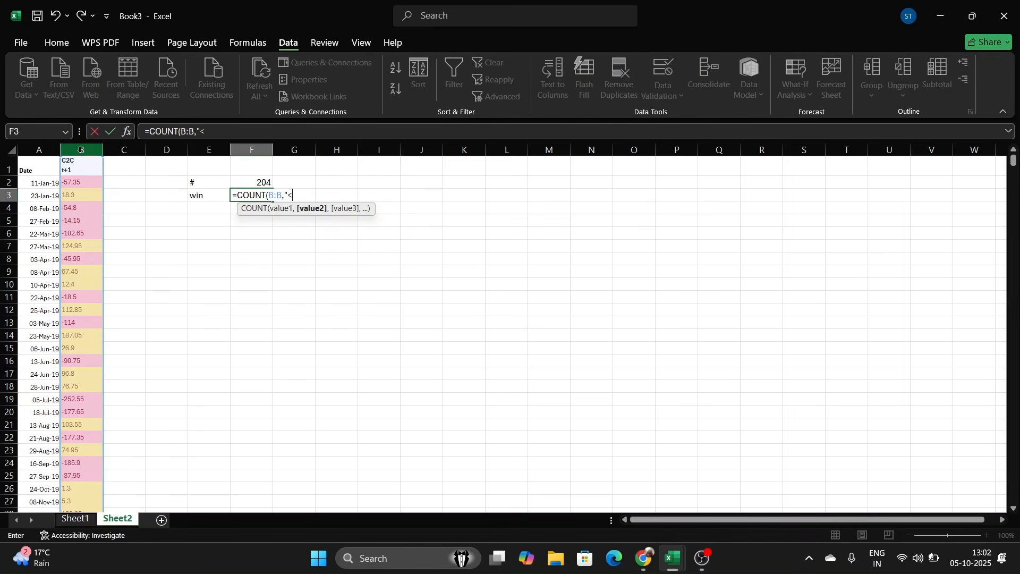
type("0\"")
key("Return")
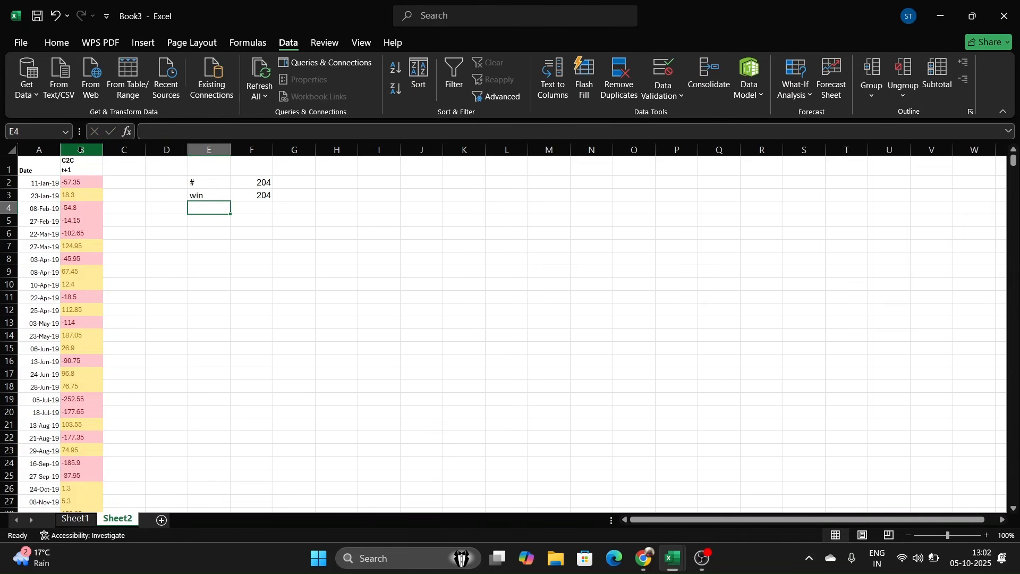
- Examine the formulas behind the trade count in F2 and the win count in F3
key("Up")
key("Right")
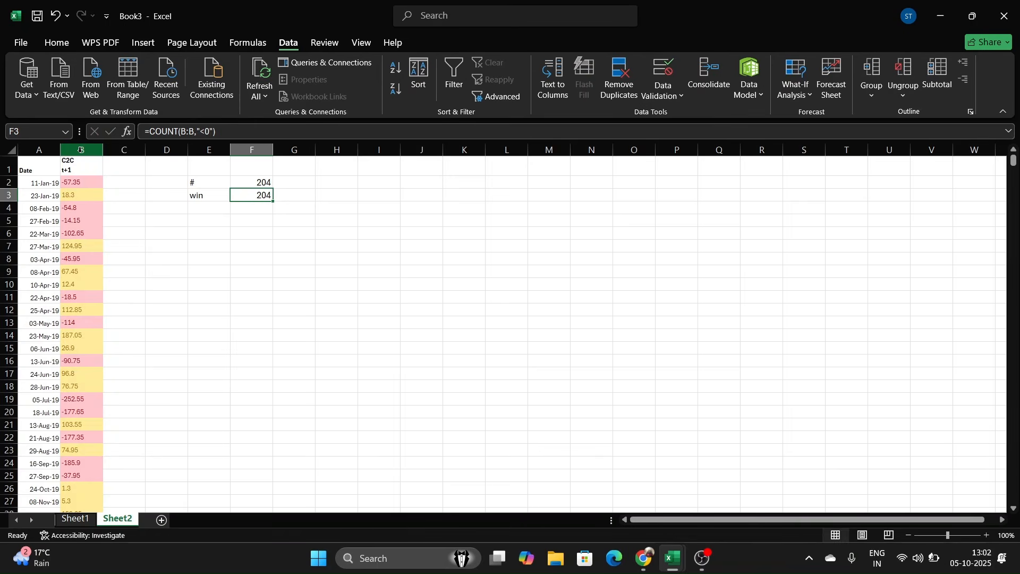
key("Up")
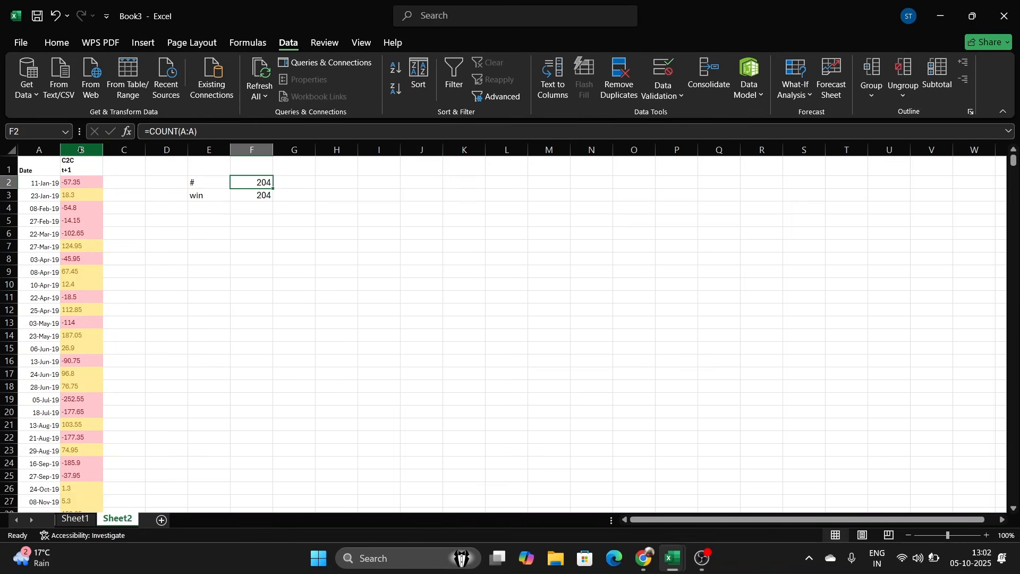
key("Left")
key("Down")
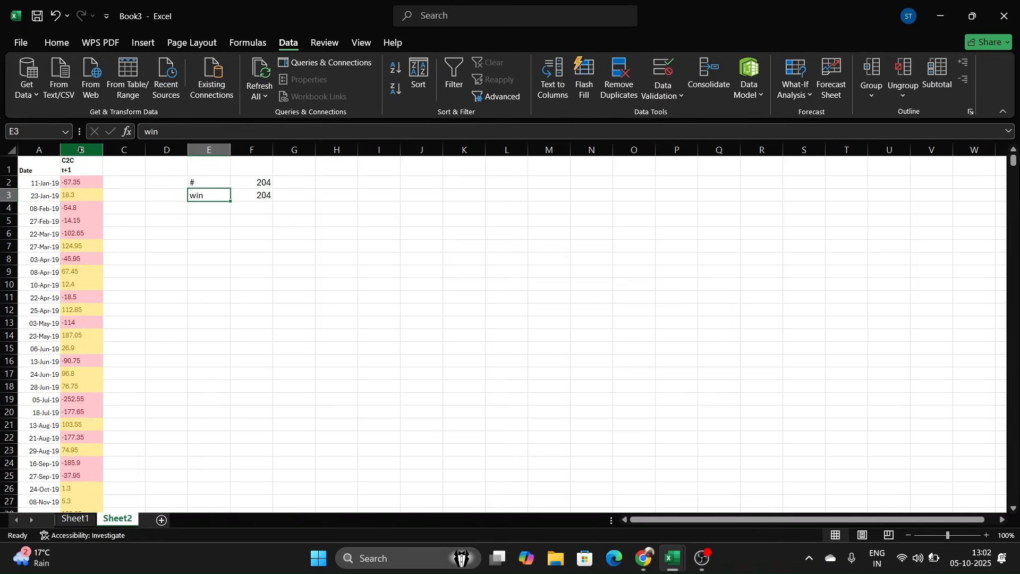
key("Right")
key("Left")
- Label E4 as loss and enter the formula =COUNT(B:B,">0") in F4
key("Down")
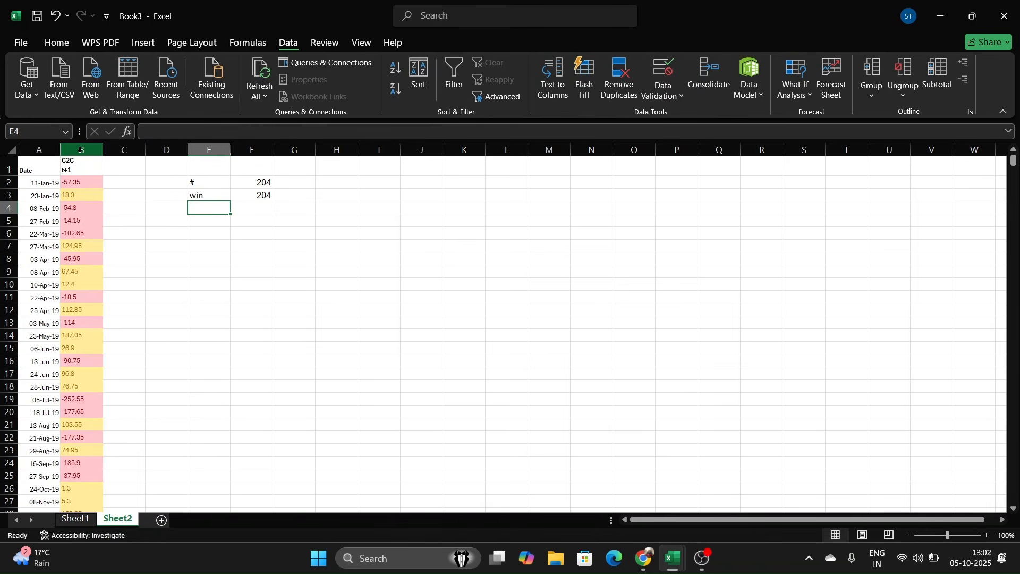
type("loss")
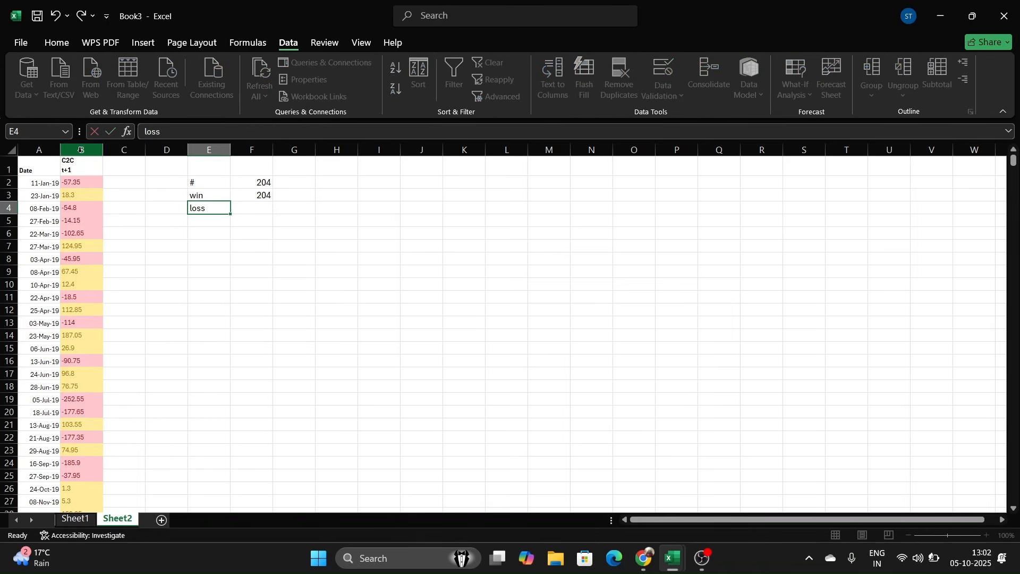
key("Right")
type("=count")
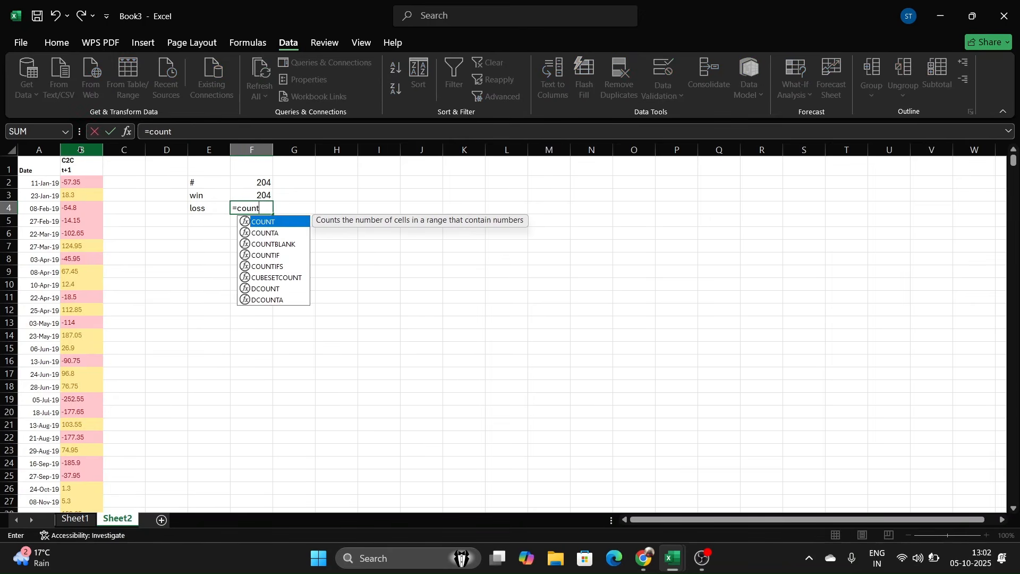
key("Tab")
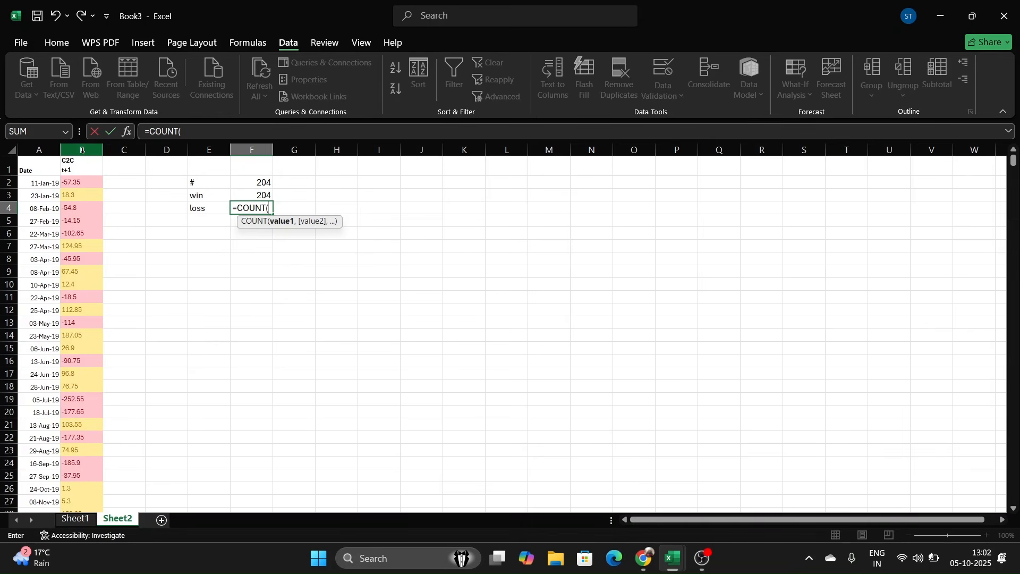
left_click(81, 150)
type(".\"")
key("BackSpace")
key("BackSpace")
type(",")
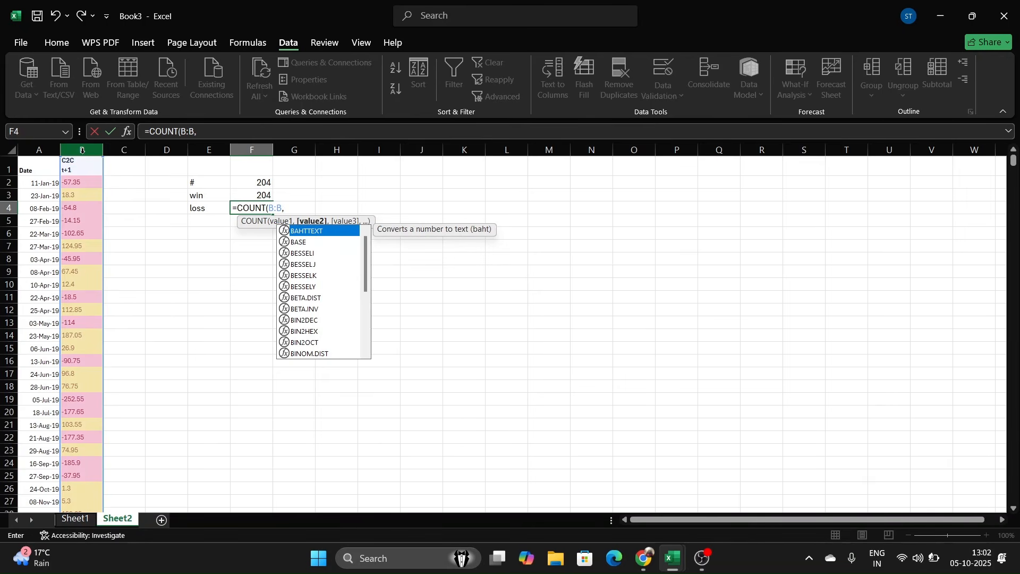
type("\"")
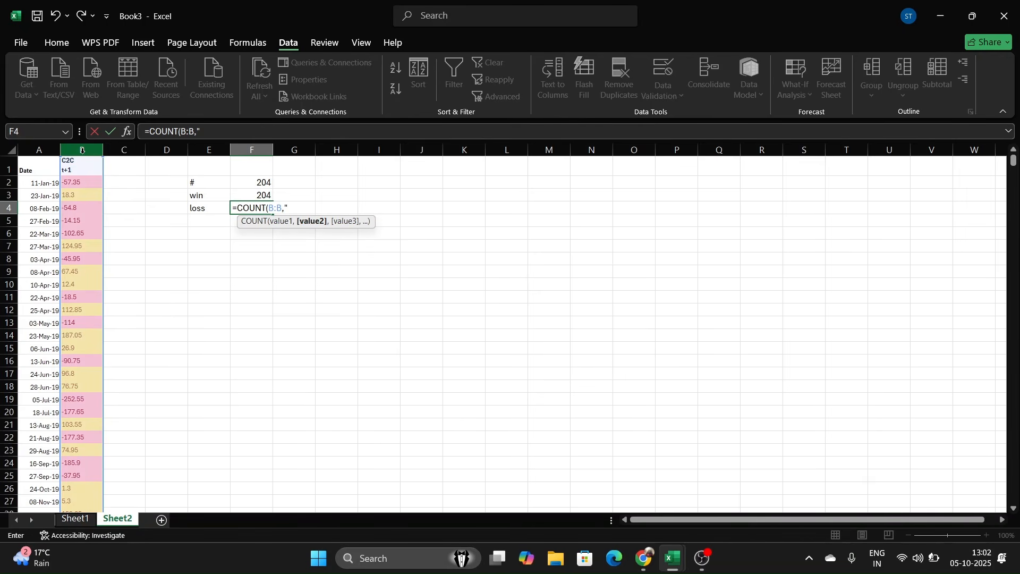
type("<")
key("BackSpace")
type(">0\"")
key("Return")
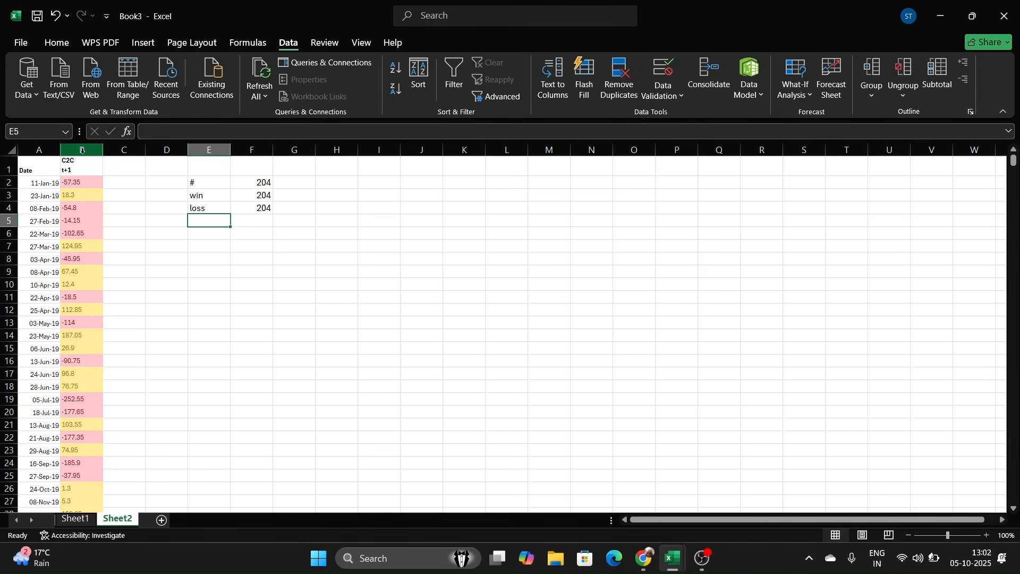
- Compare the win and loss formulas on Sheet2 with those in F3 and F4 on Sheet1
key("Right")
key("Up")
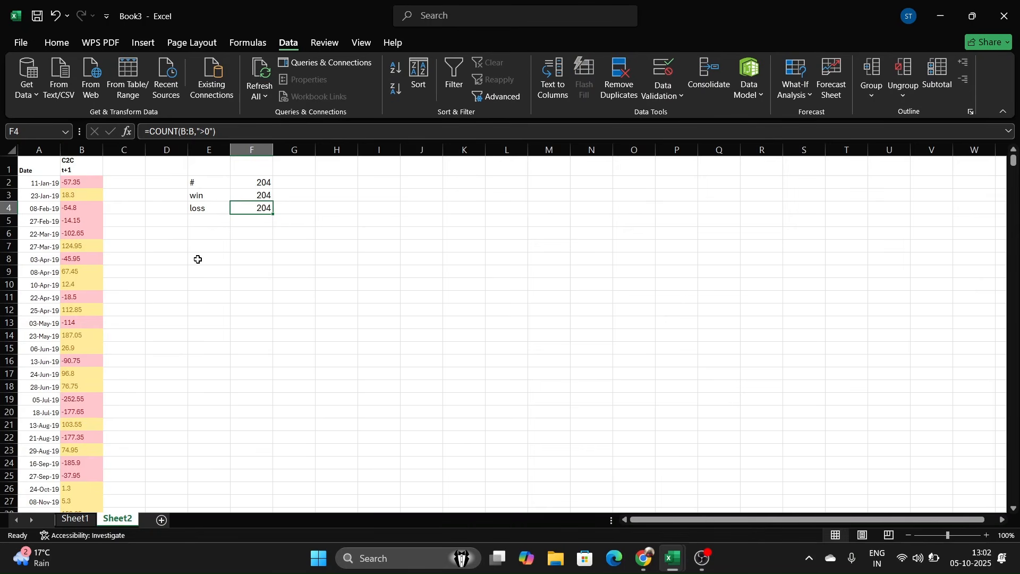
key("Up")
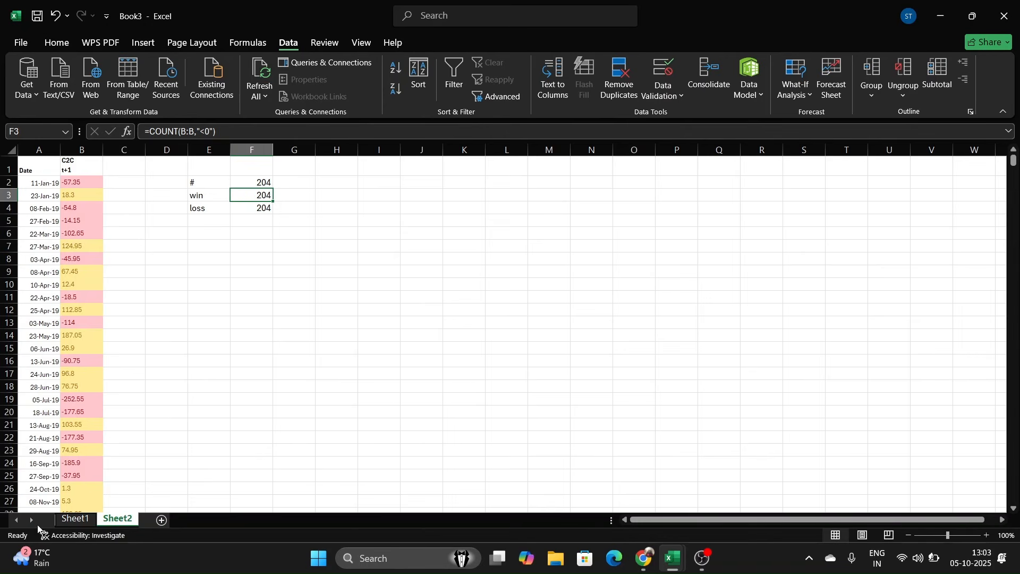
left_click(76, 519)
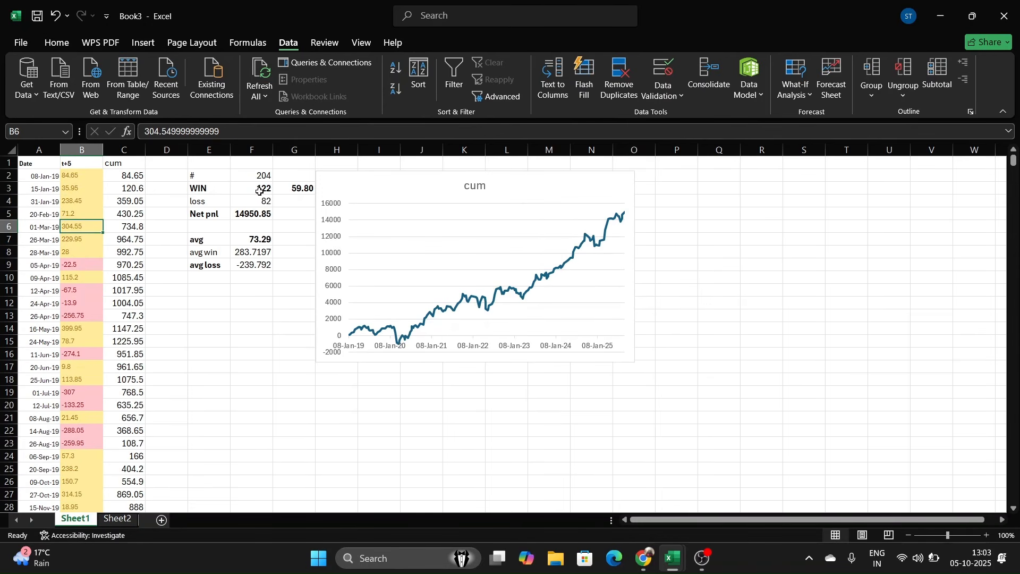
left_click(259, 190)
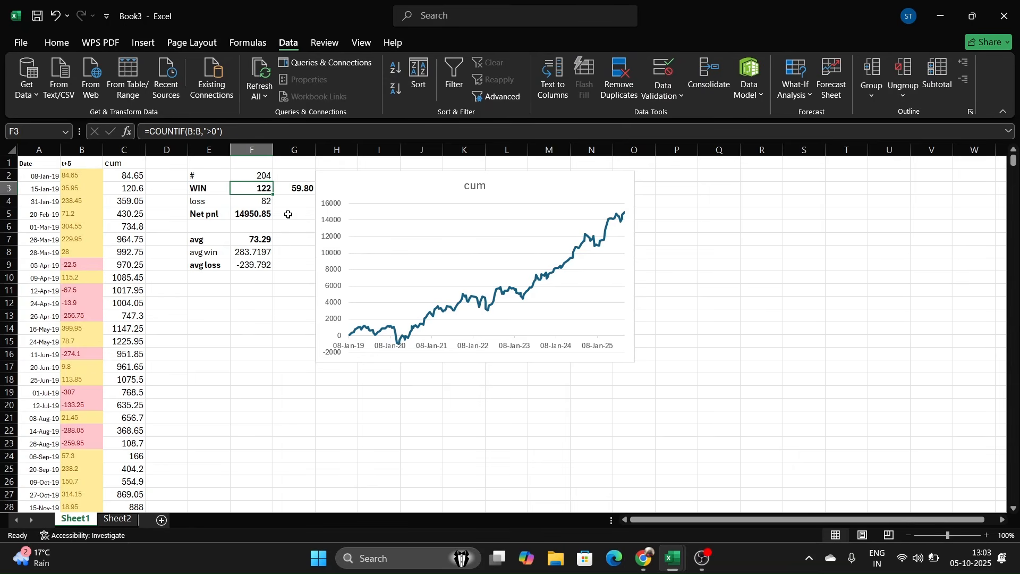
left_click(261, 201)
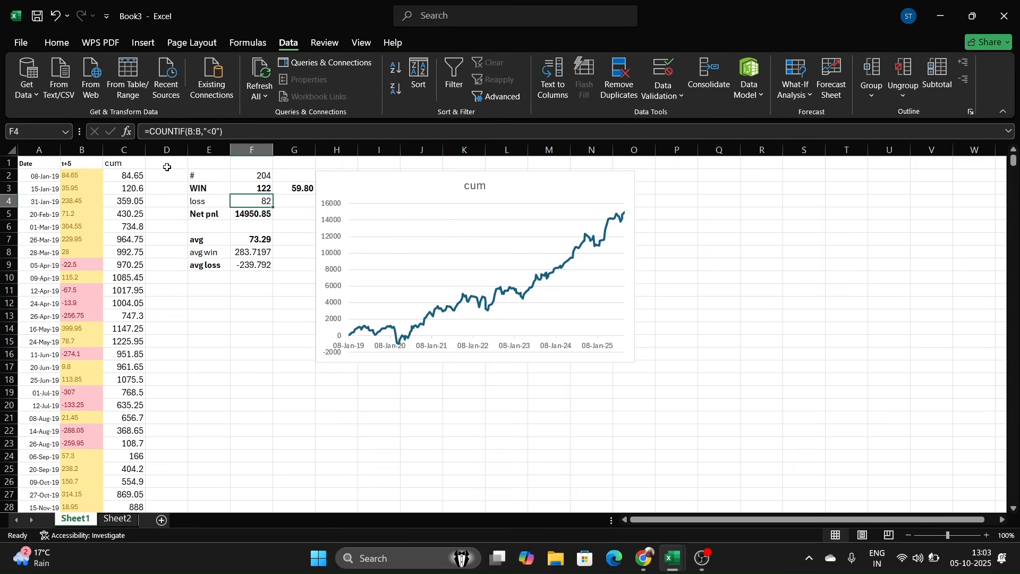
left_click(118, 519)
left_click(77, 183)
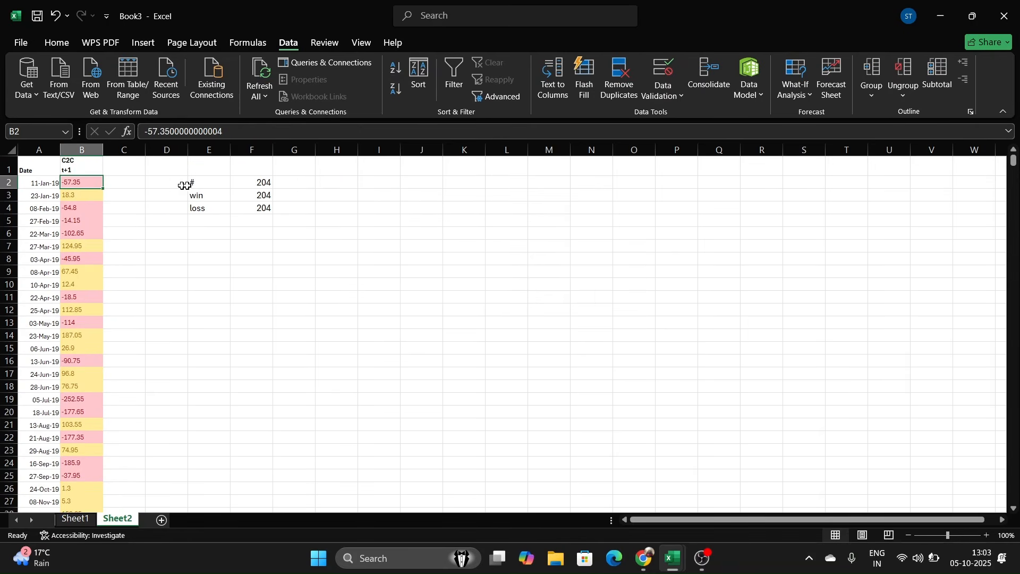
- Re-enter the trade count formula =COUNT(A:A) in F2 on Sheet2
left_click(270, 184)
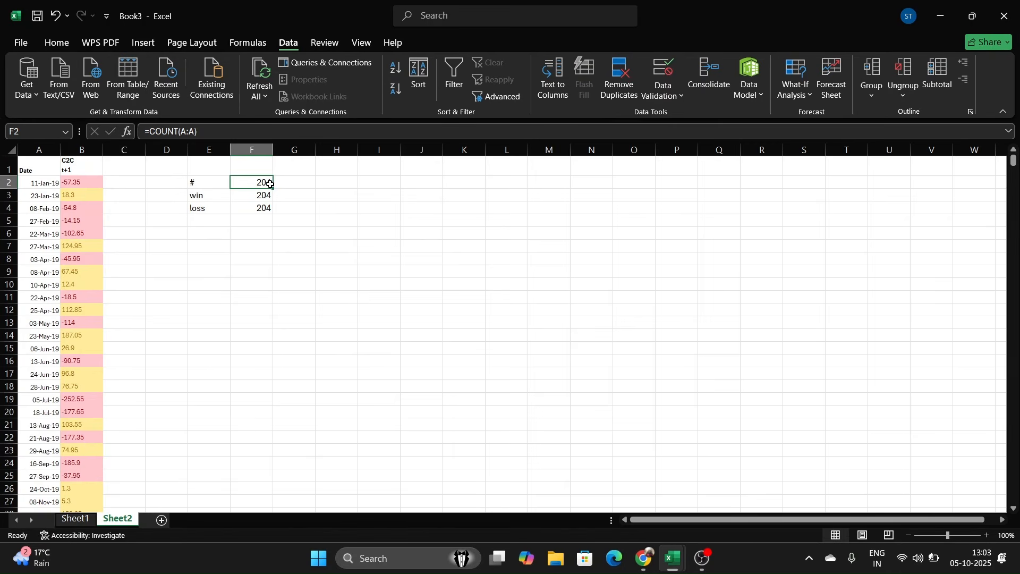
type("=count")
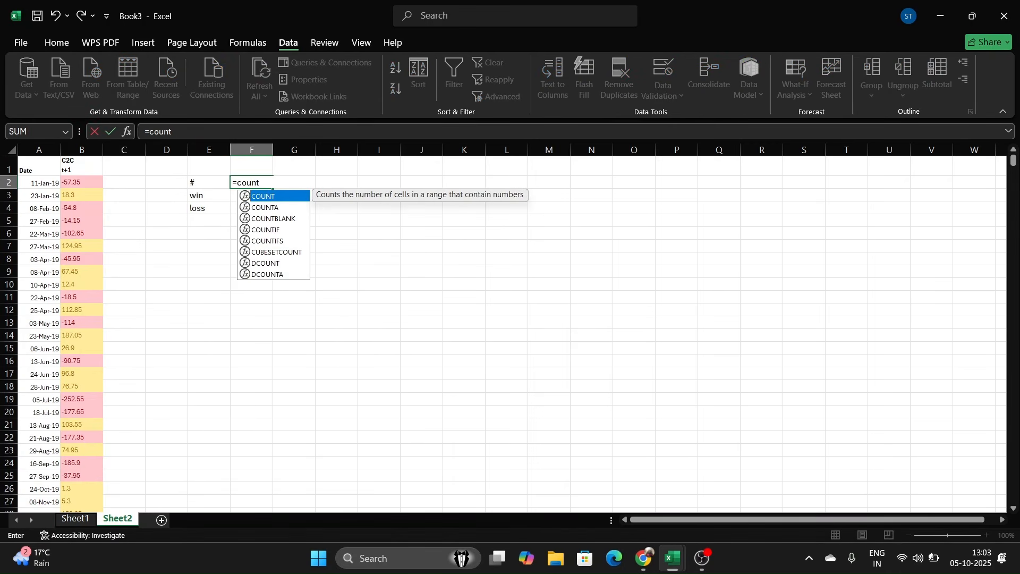
key("Tab")
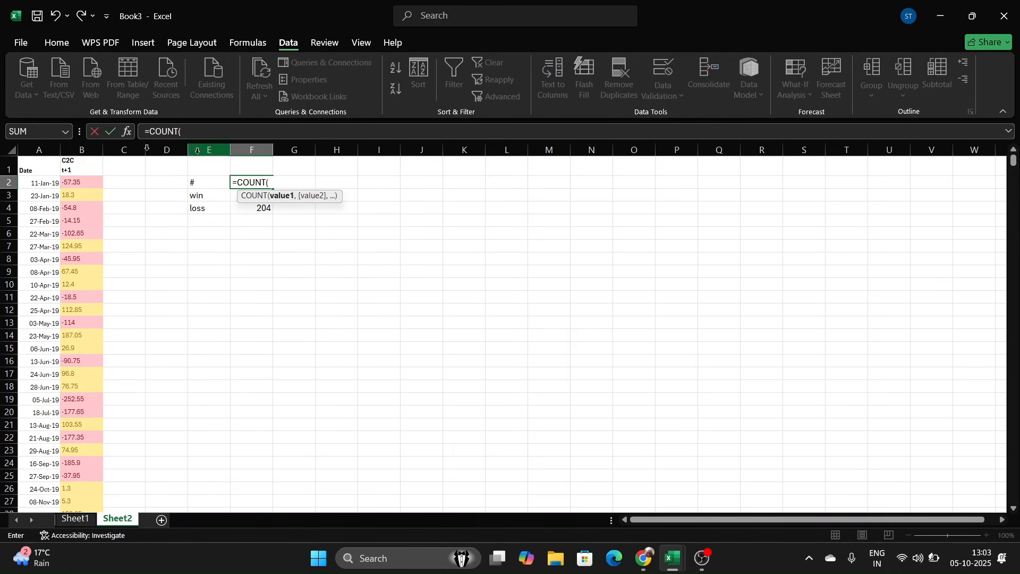
left_click(32, 152)
key("Return")
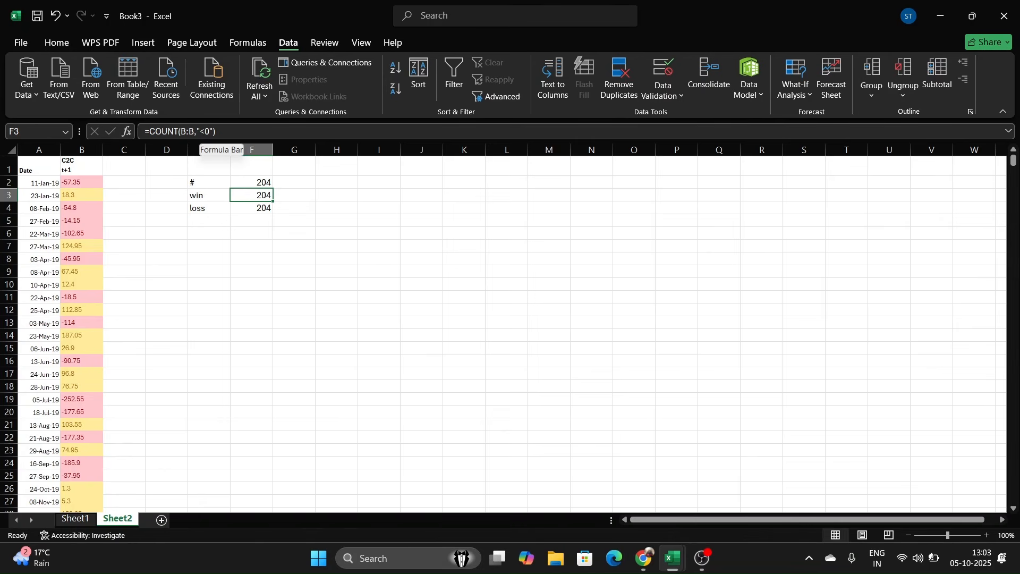
- Change the win and loss formulas in F3 and F4 from COUNT to COUNTIF, keeping their ranges and criteria
key("F2")
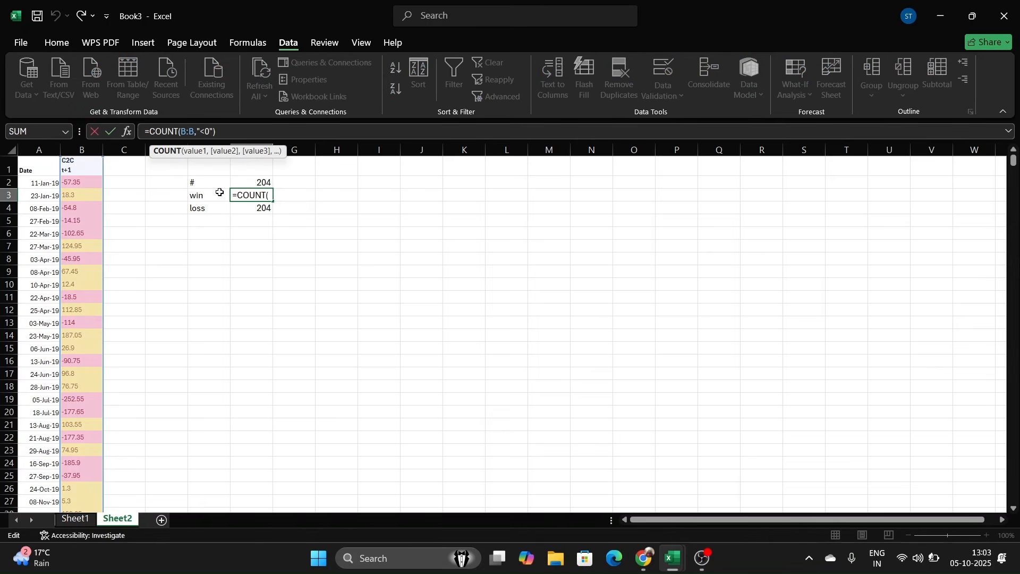
type("if")
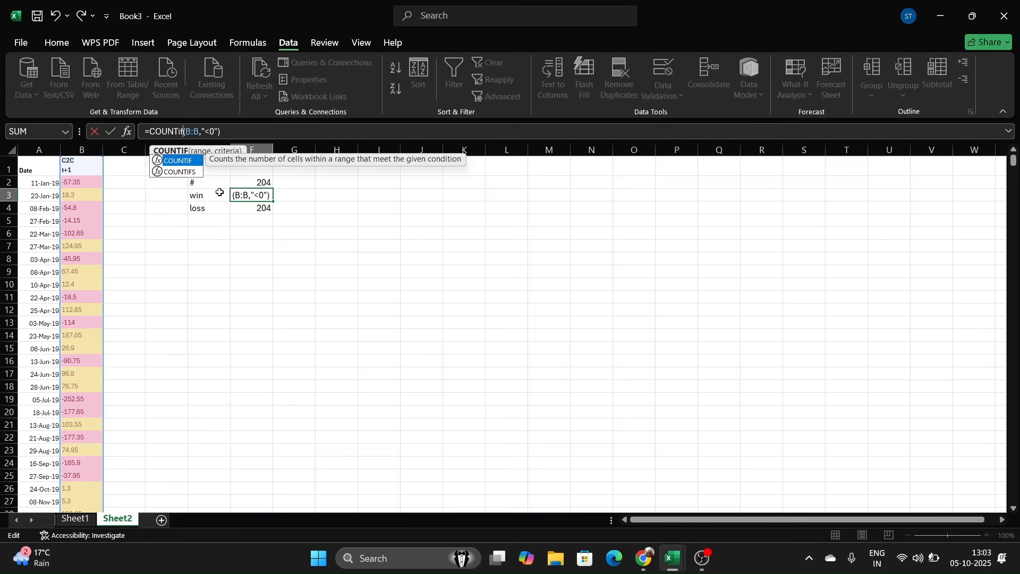
key("Return")
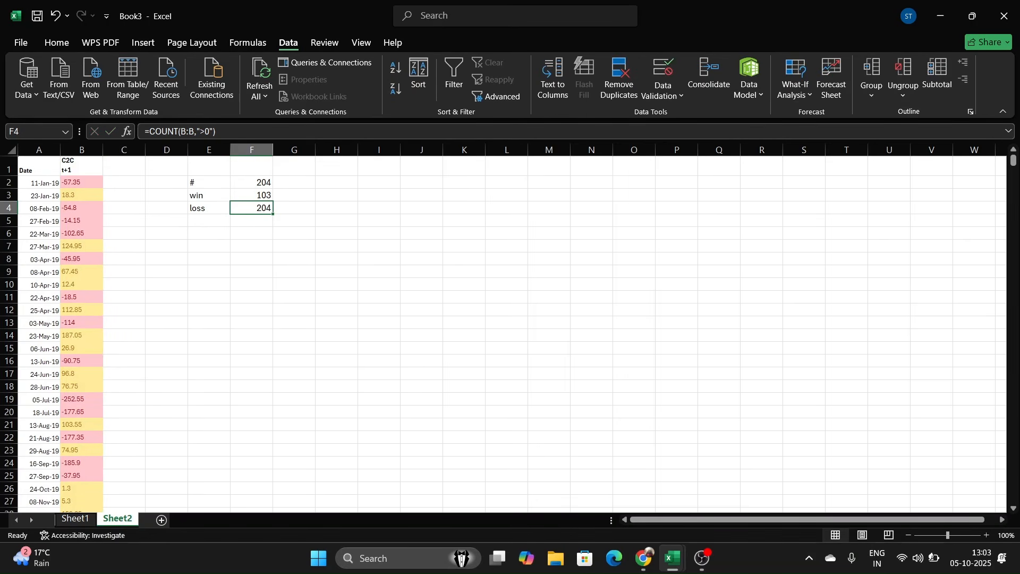
left_click(179, 131)
type("if")
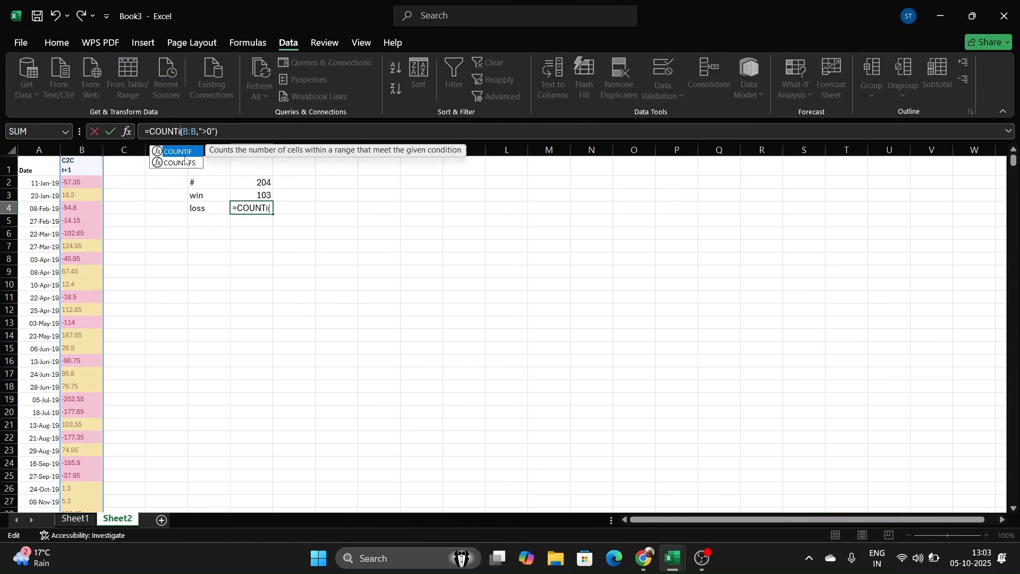
key("Return")
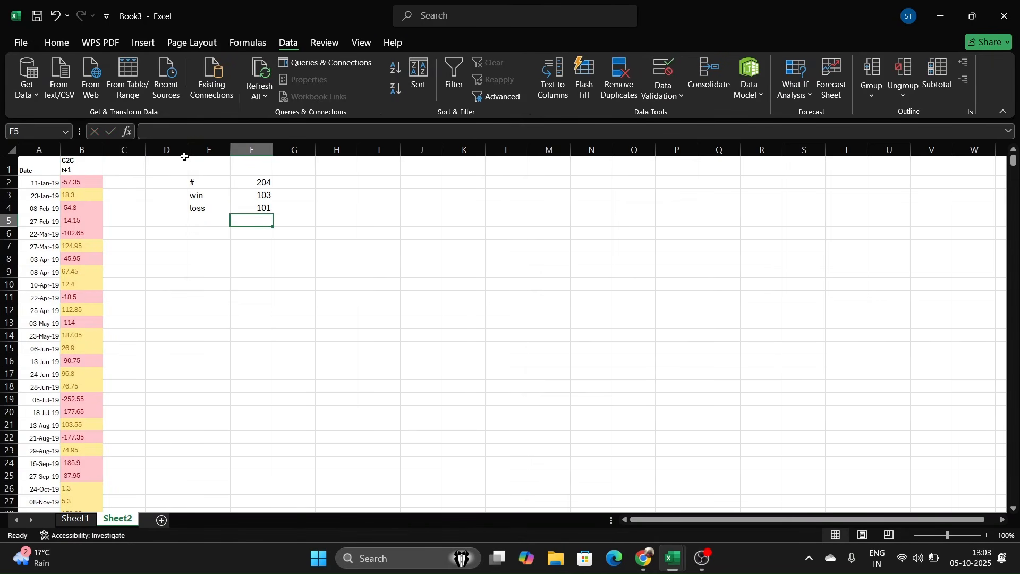
- Calculate the win percentage in G3 with =F3/F2*100
left_click(303, 198)
type("=")
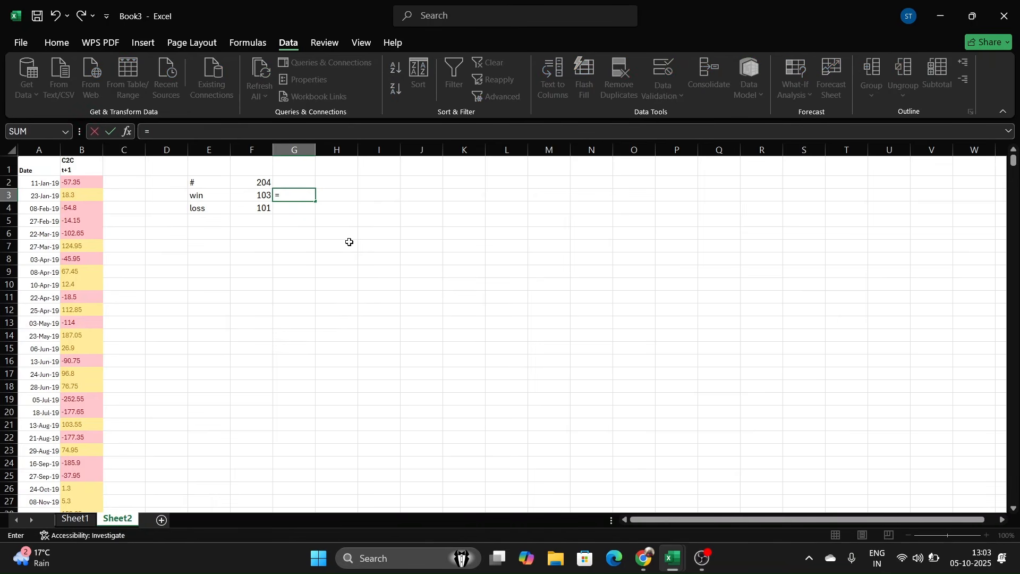
key("Up")
key("Left")
key("Down")
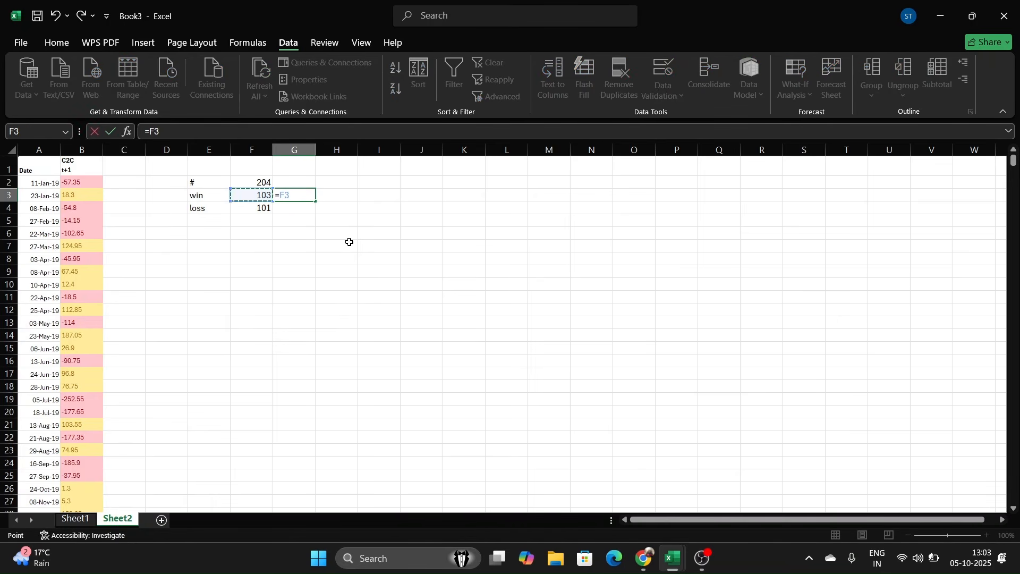
type("/")
key("Up")
key("Left")
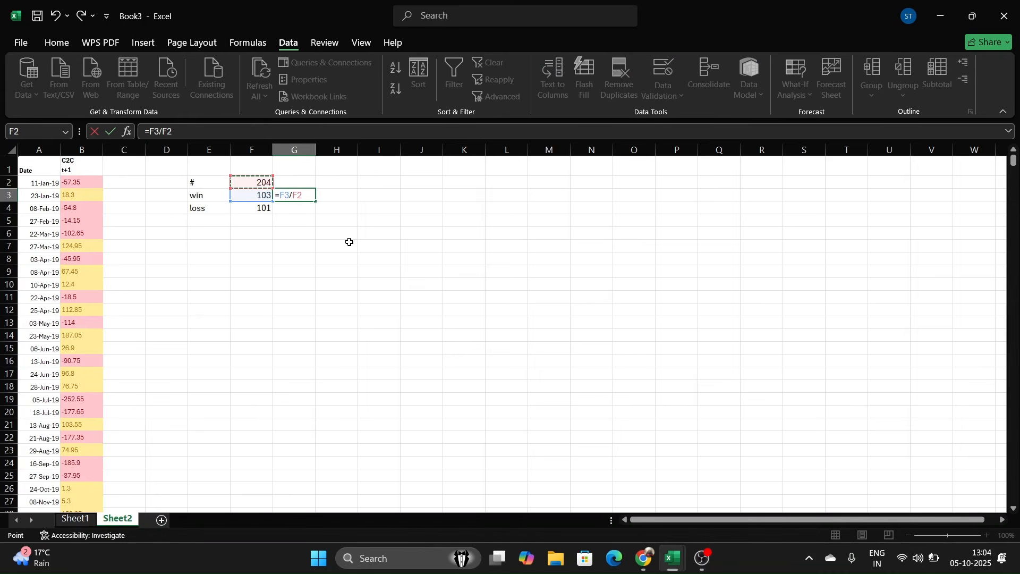
type("*100")
key("Return")
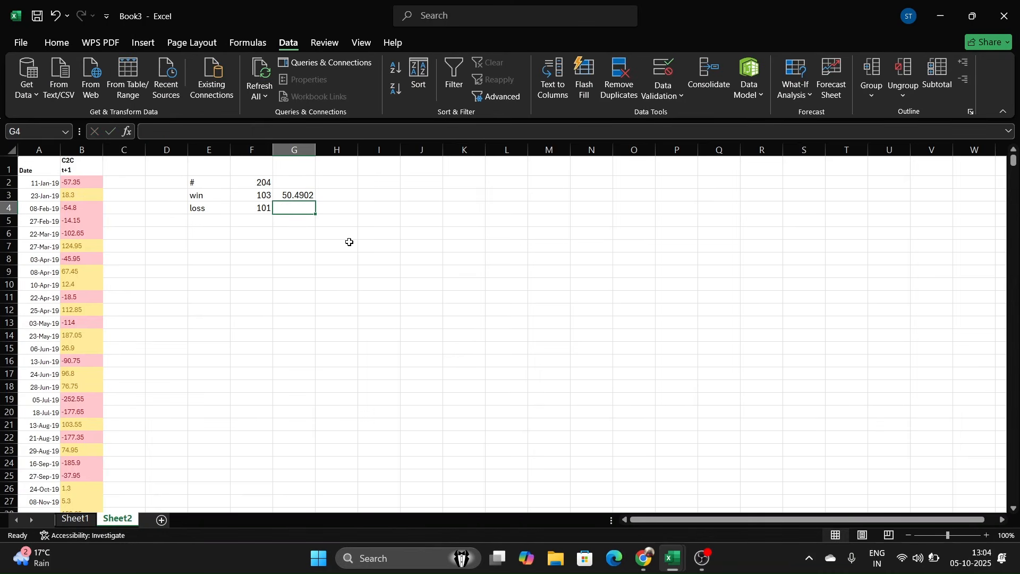
- Format the win percentage in G3 to two decimal places
left_click(303, 194)
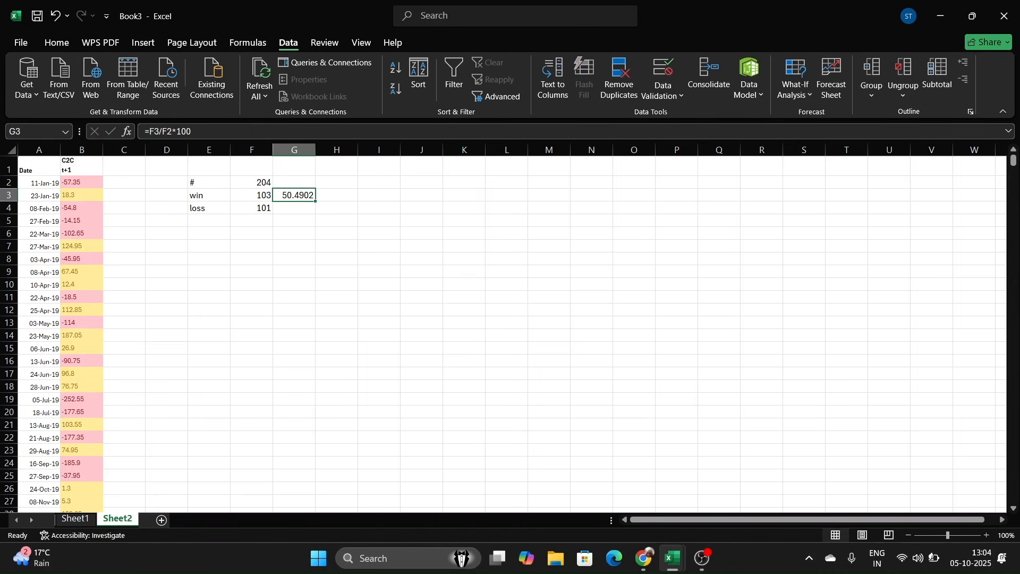
left_click(56, 43)
left_click(515, 89)
left_click(515, 89)
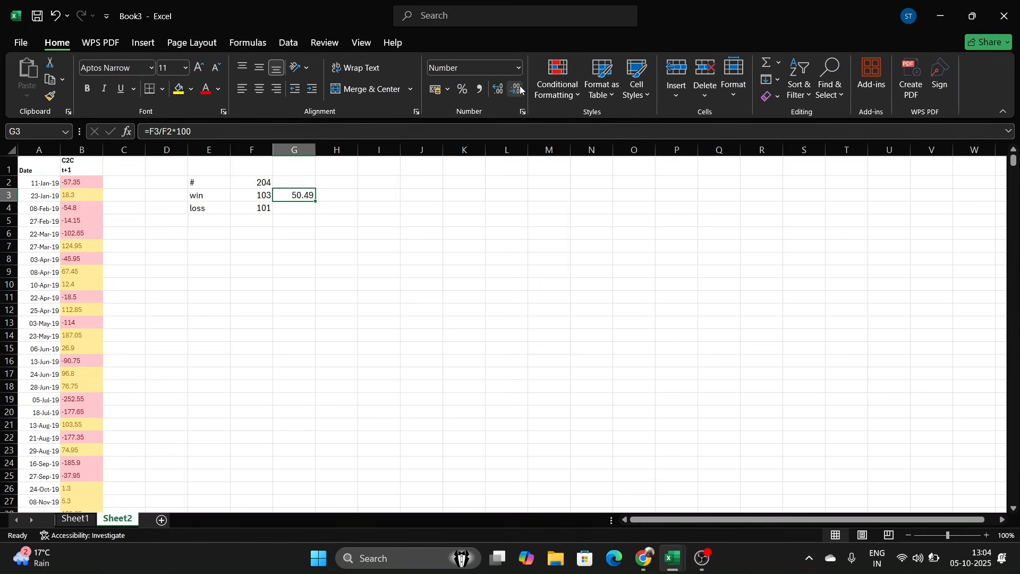
left_click(449, 332)
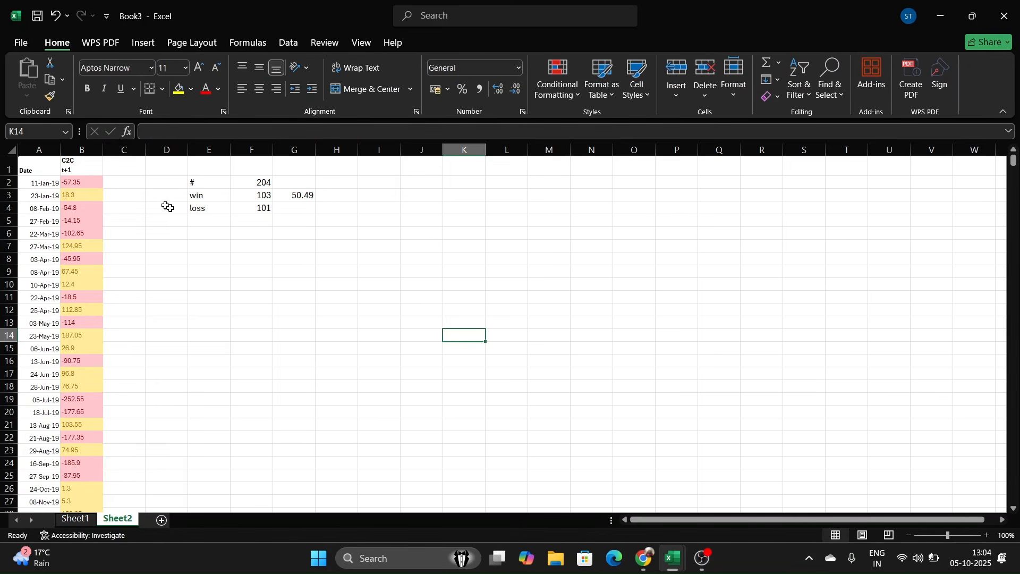
- Label cell E5 as Avg, below the loss row
left_click(208, 222)
key("Caps_Lock")
type("A")
key("Caps_Lock")
type("vg")
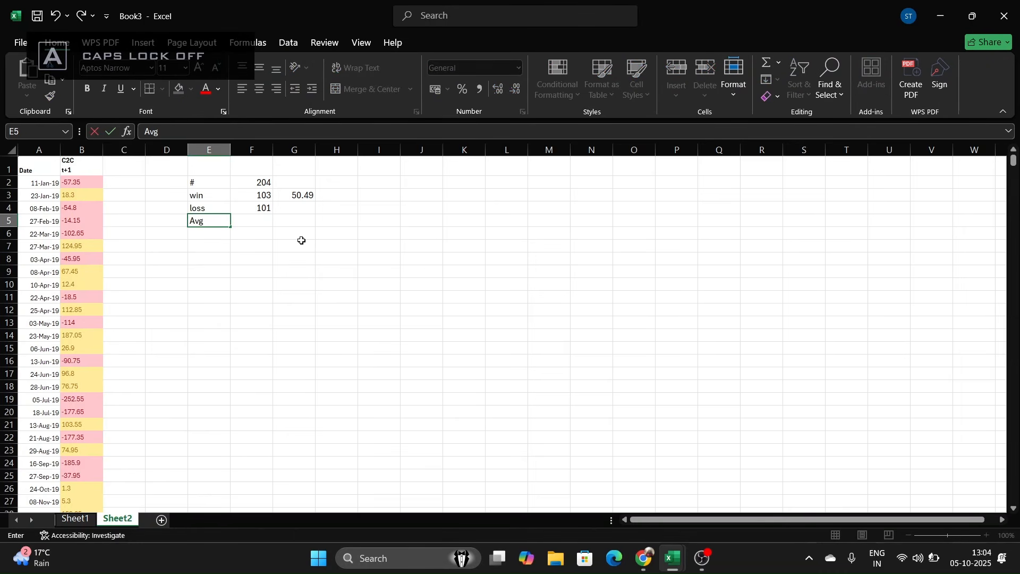
key("Tab")
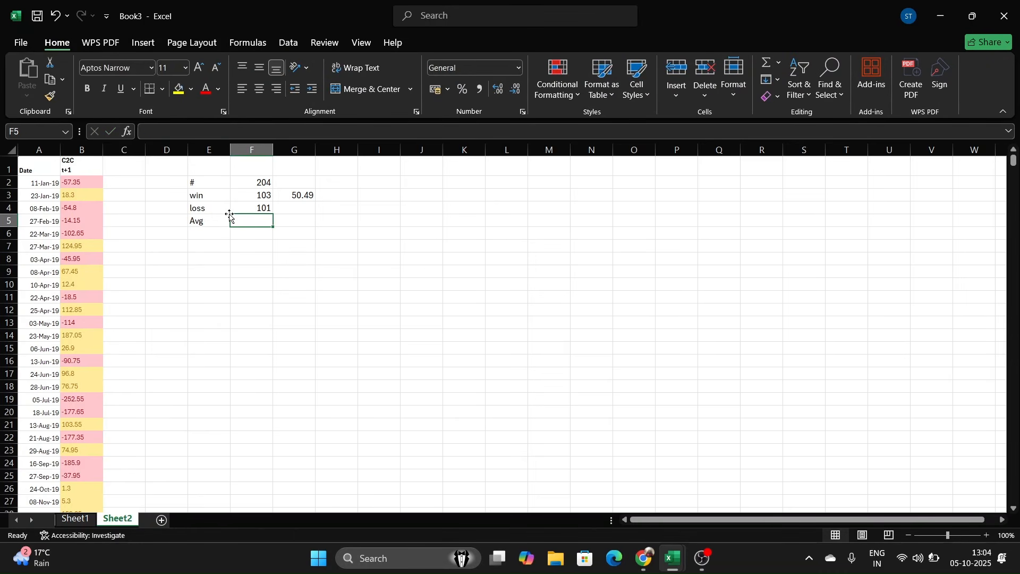
- Calculate the average t+1 return in F5 with =AVERAGE(B:B)
type("=aver")
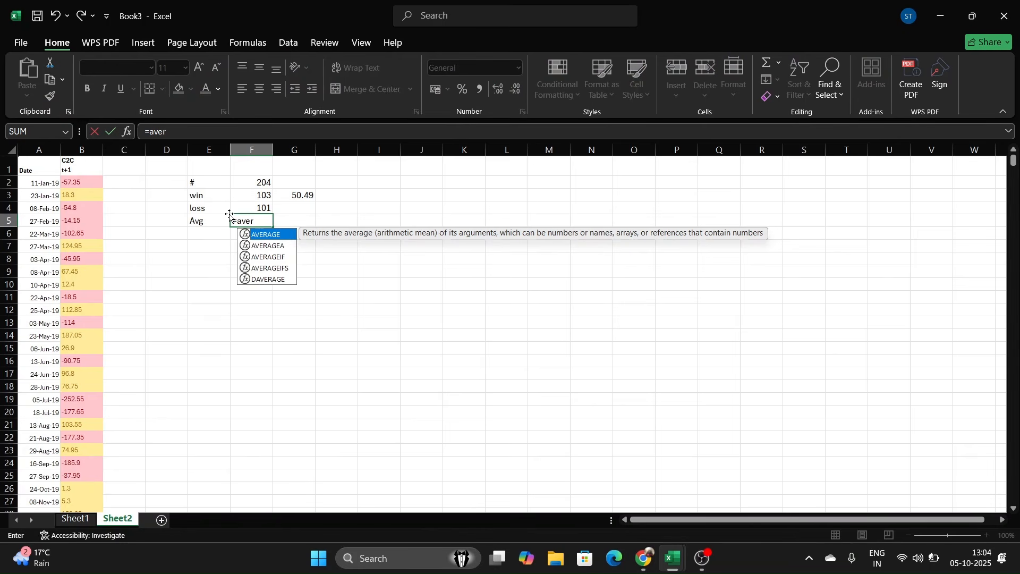
key("Tab")
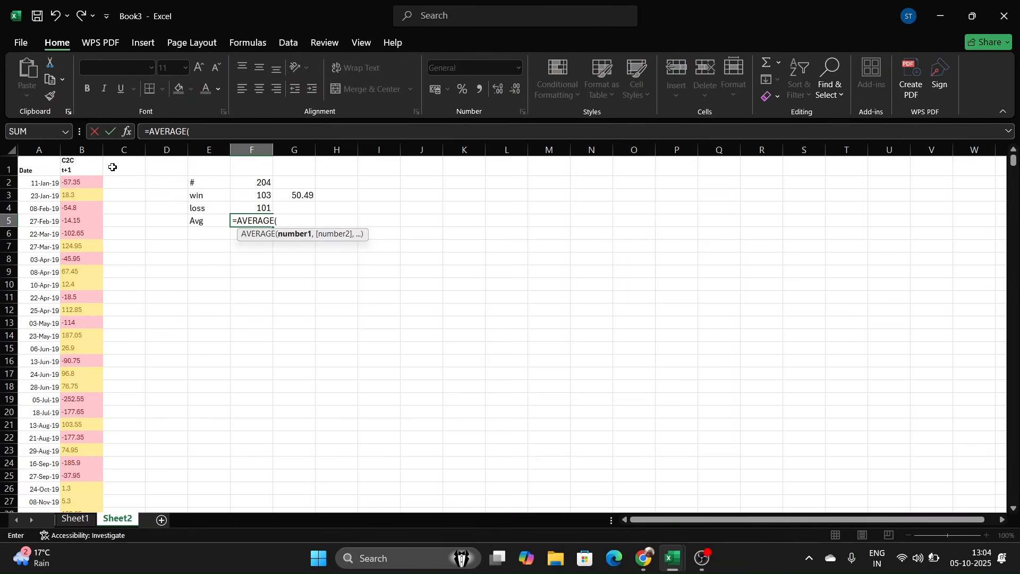
left_click(80, 148)
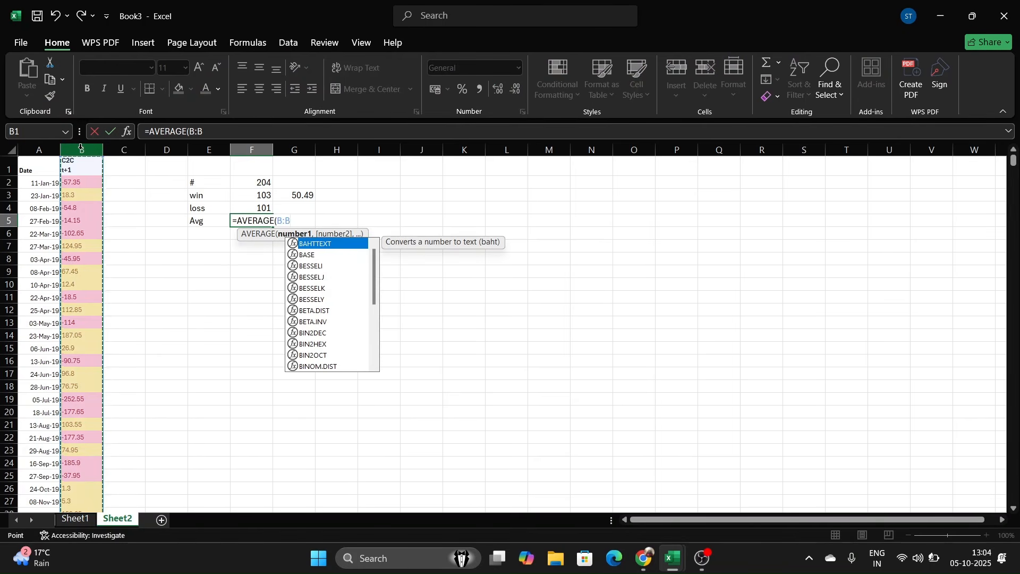
key("Return")
key("Up")
key("Right")
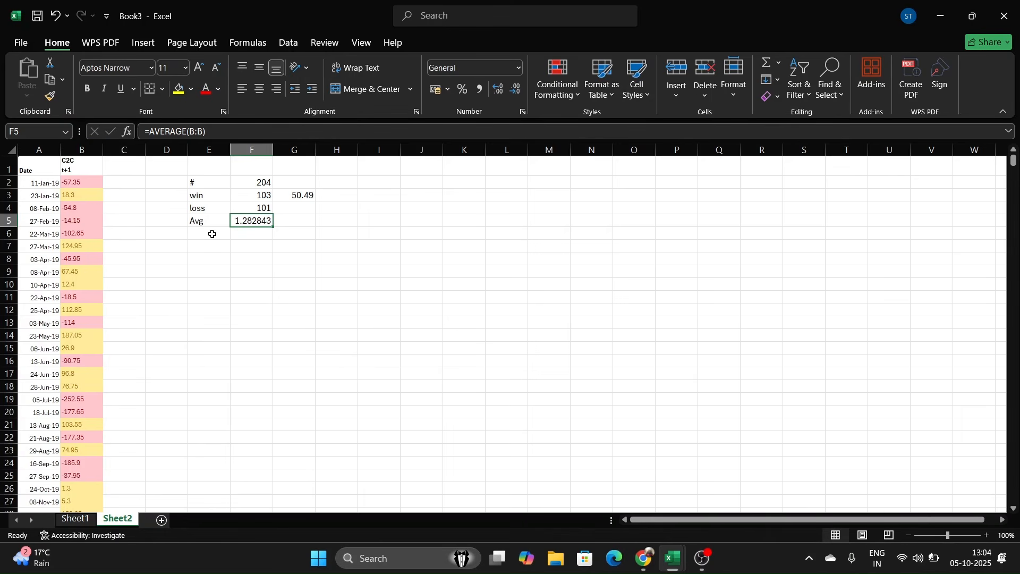
- Check the sum of the t+1 returns in column B, and compare with the average P&L in F7 on Sheet1
left_click(83, 150)
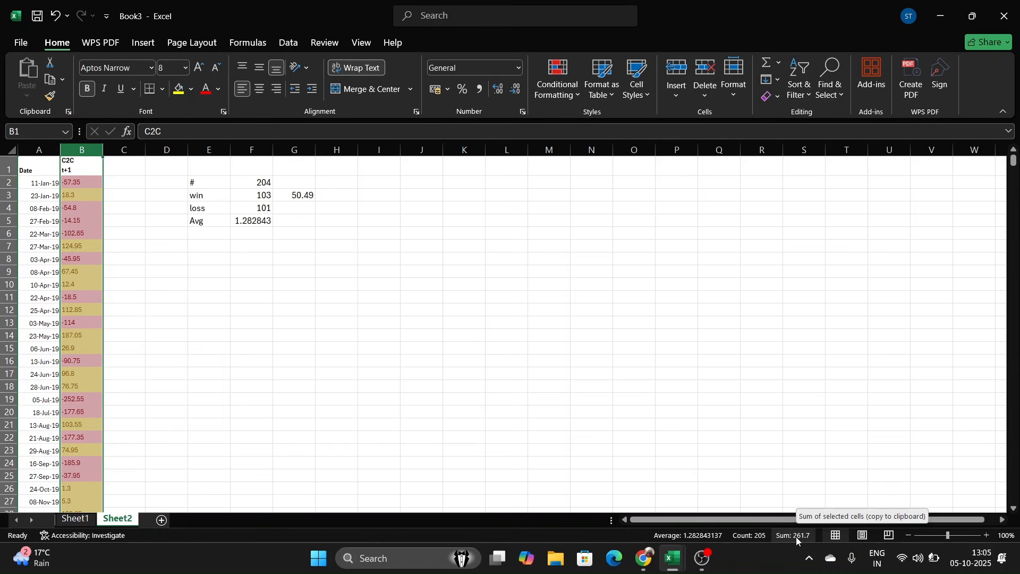
left_click(80, 520)
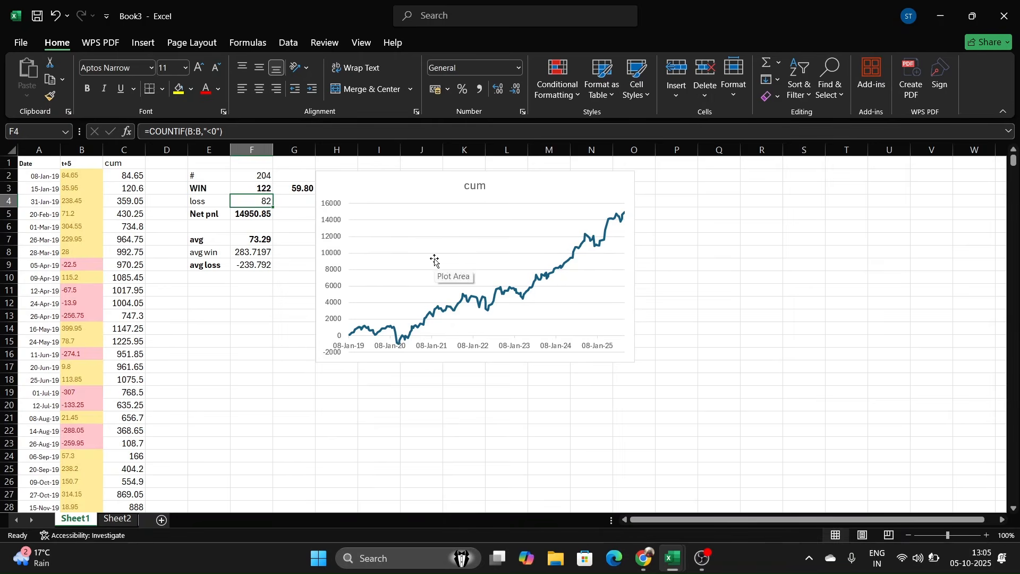
left_click(260, 241)
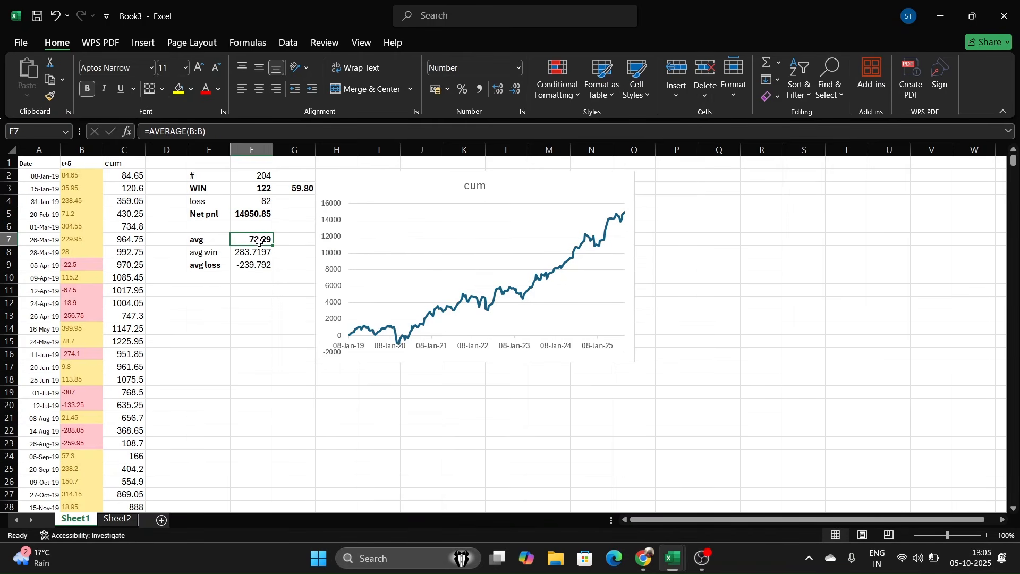